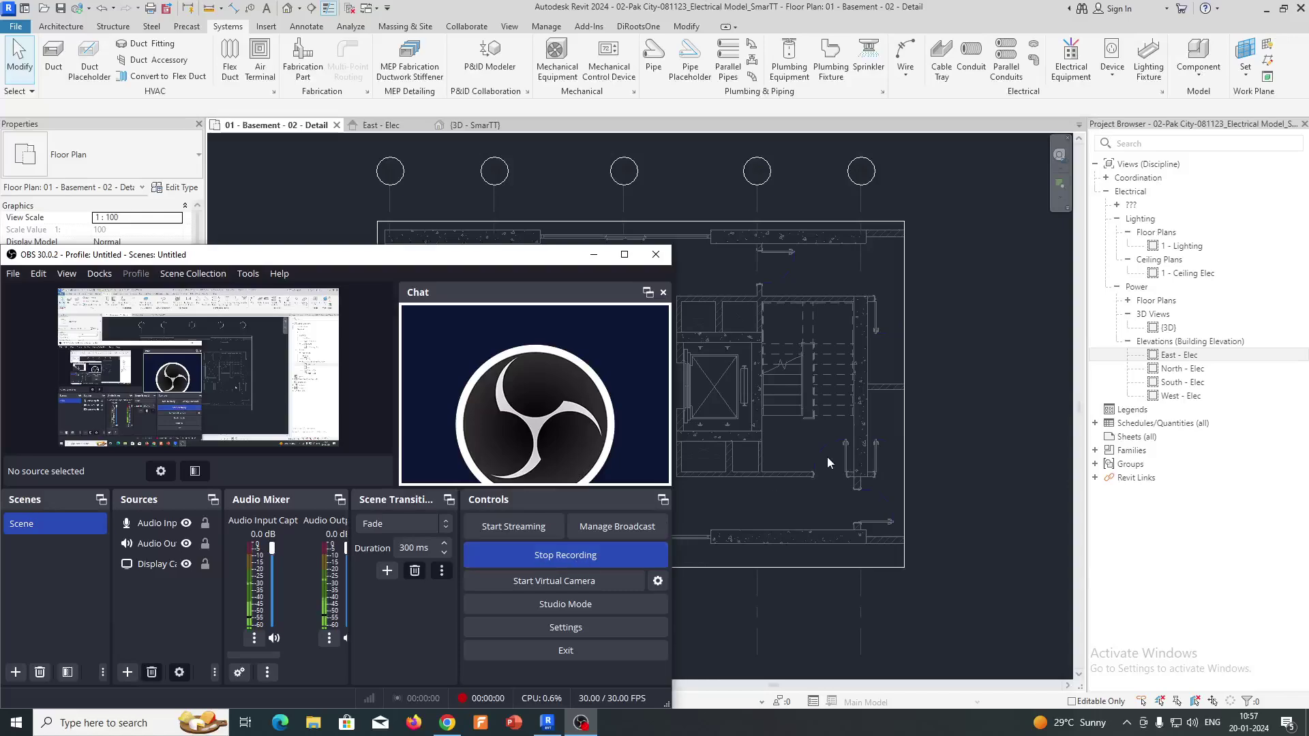
- Examine the East - Elec elevation and the stair and lift core layout in the 01 - Basement - 02 - Detail floor plan
left_click(827, 457)
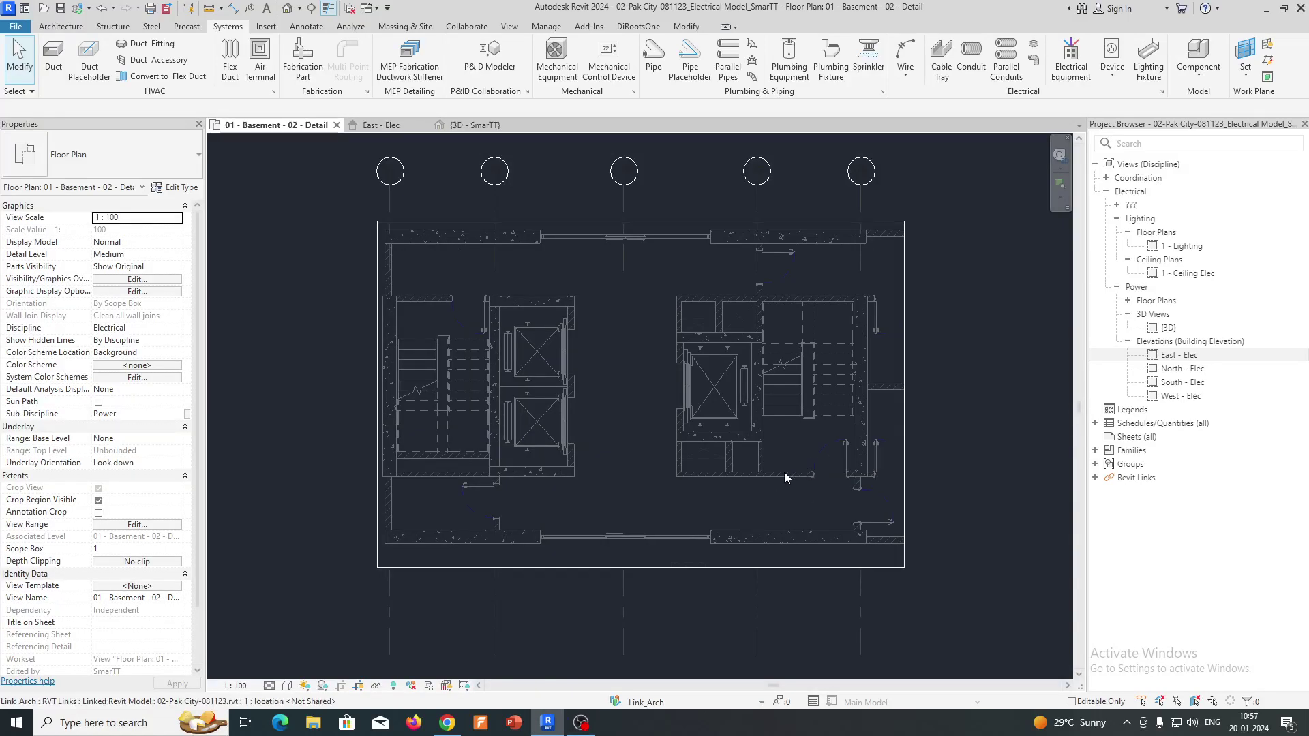
left_click(372, 125)
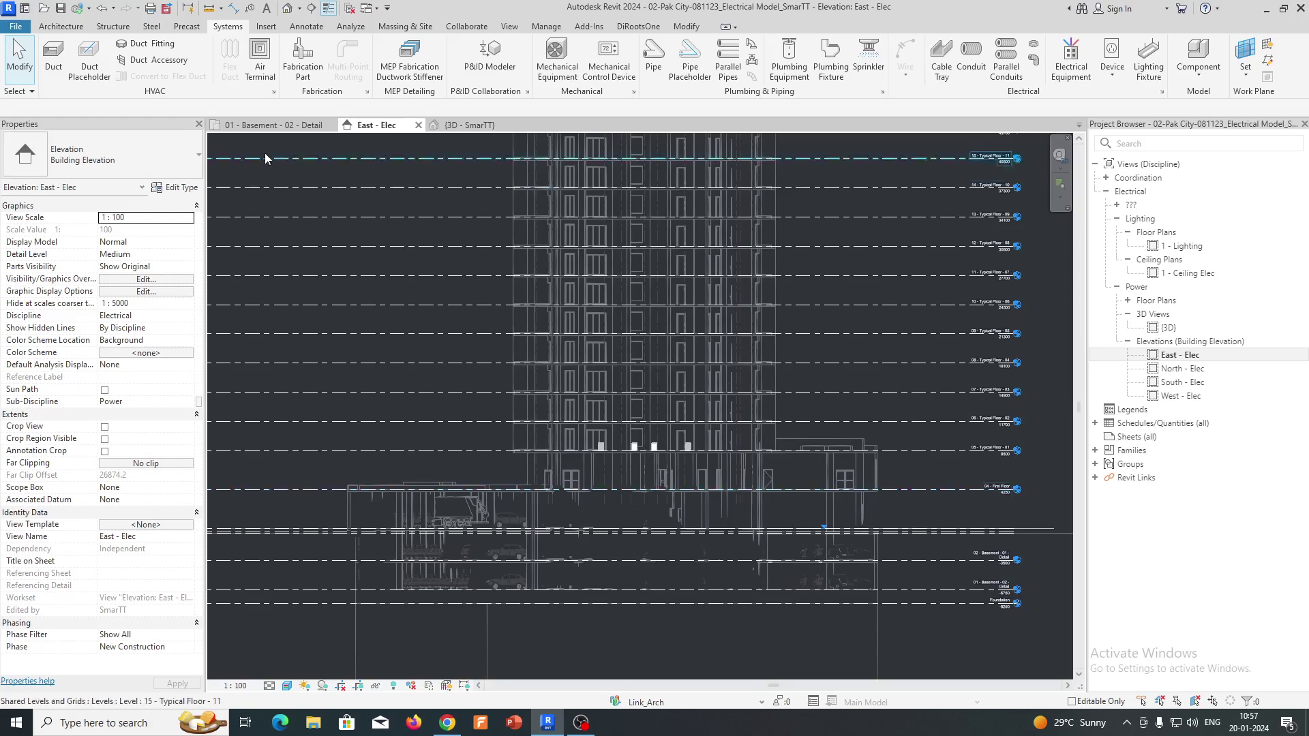
left_click(270, 126)
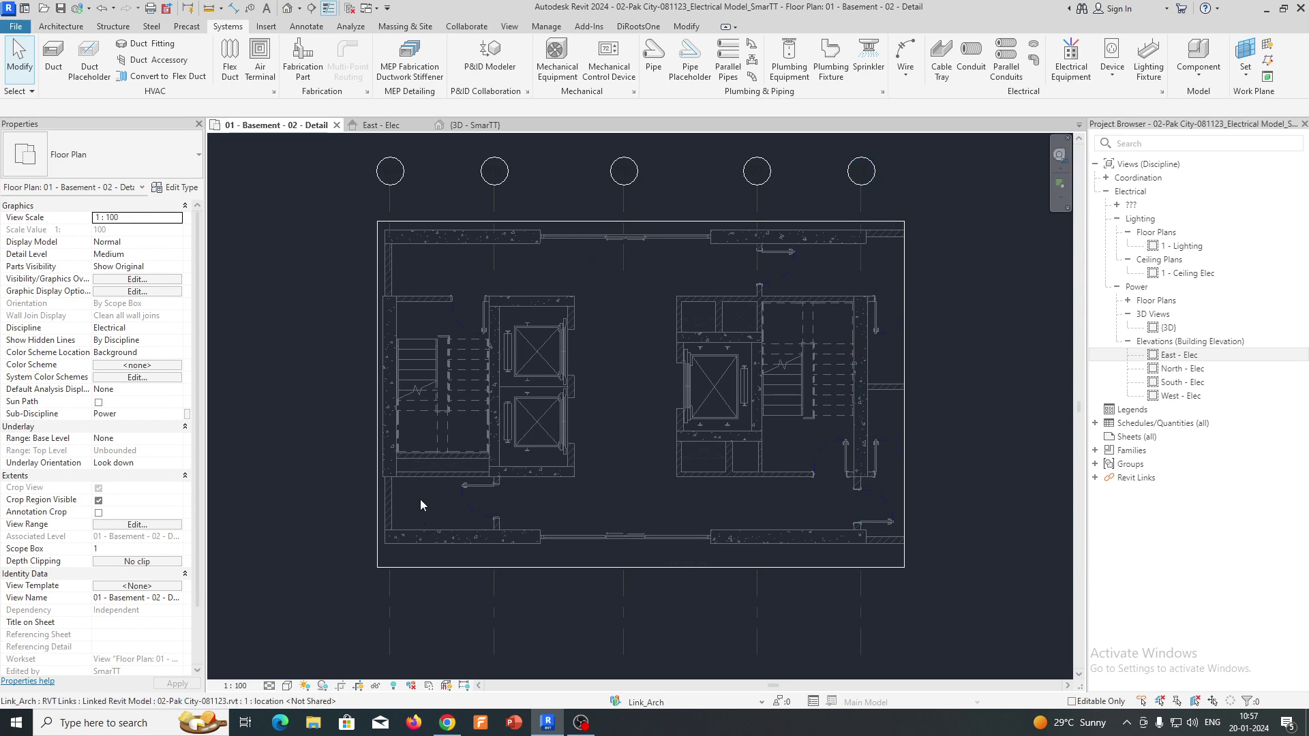
scroll(421, 504, "up", 5)
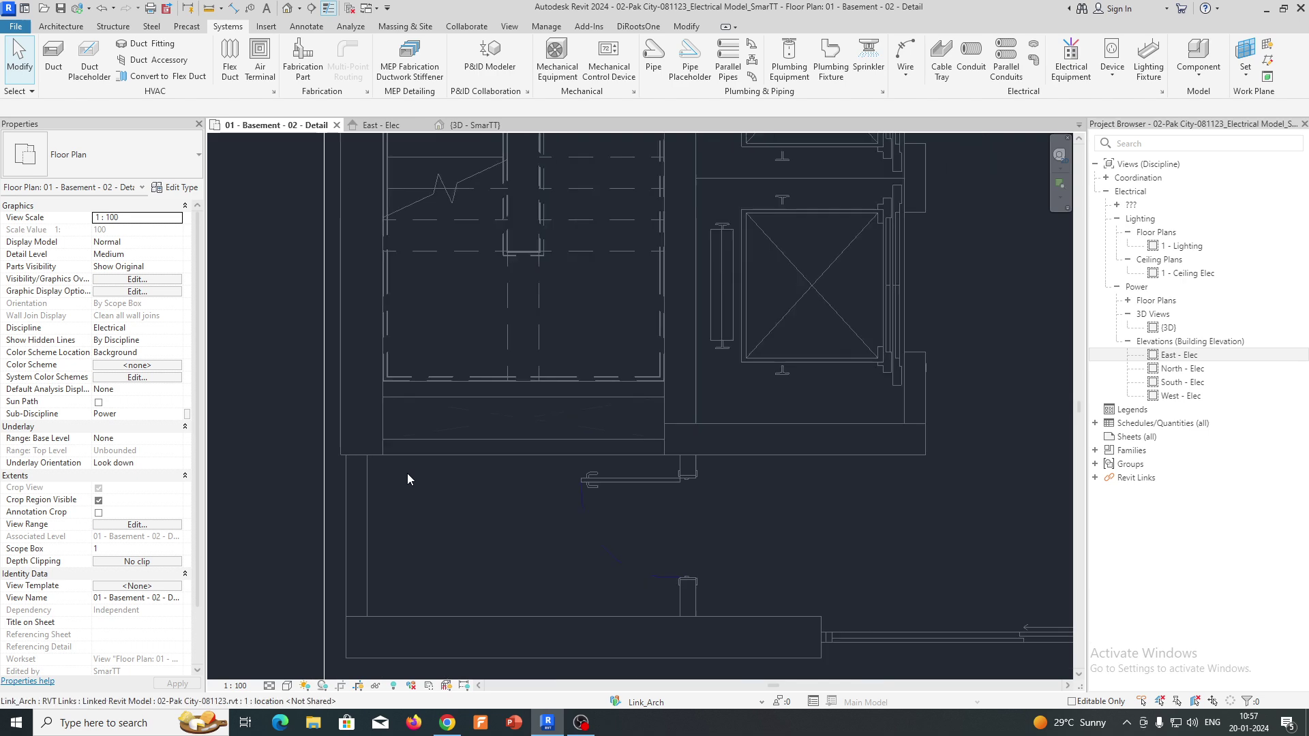
scroll(409, 472, "down", 5)
middle_click_drag(653, 346, 665, 388)
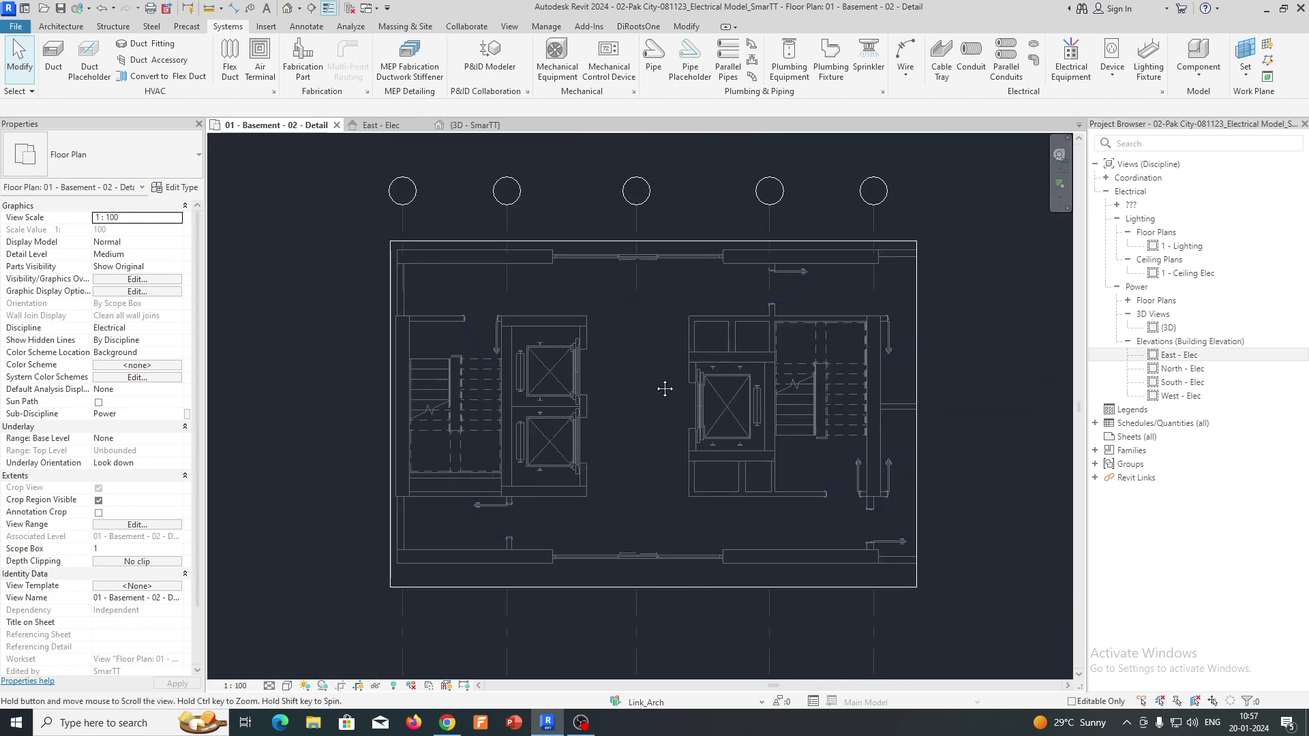
middle_click_drag(639, 329, 627, 310)
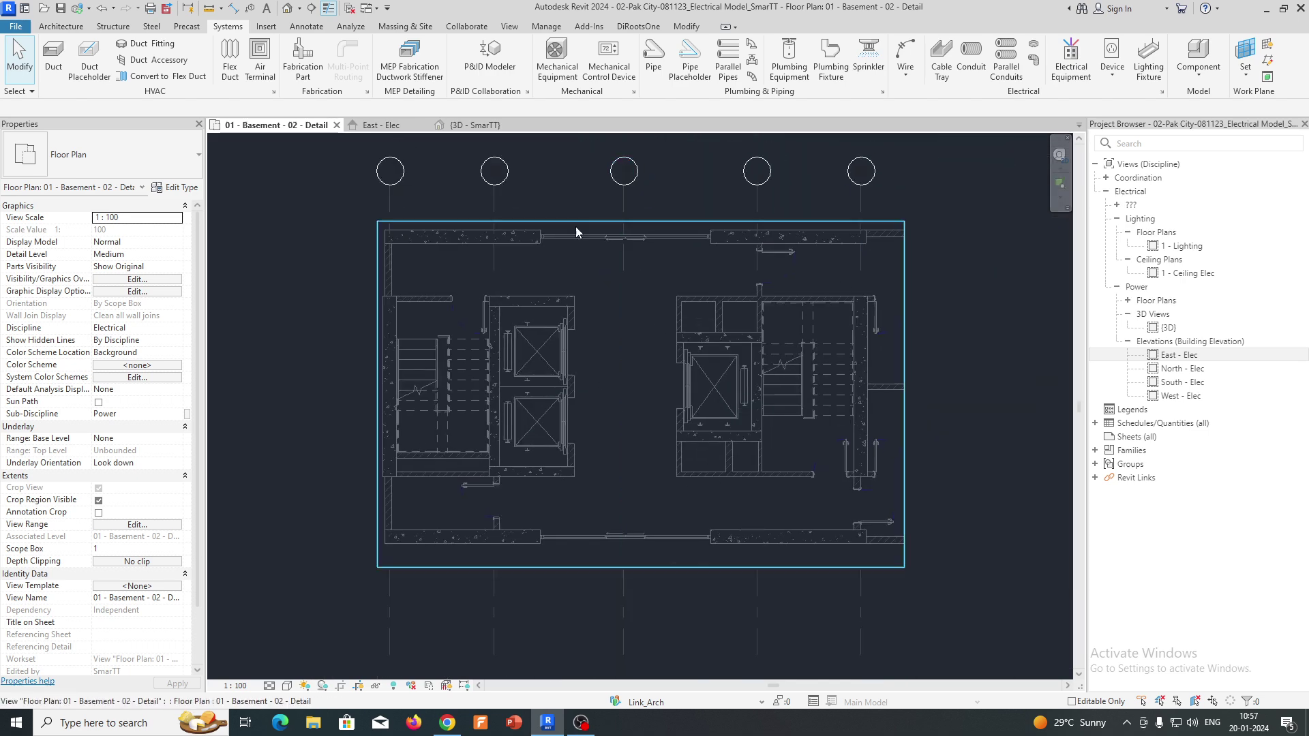
scroll(383, 493, "up", 5)
scroll(671, 439, "up", 2)
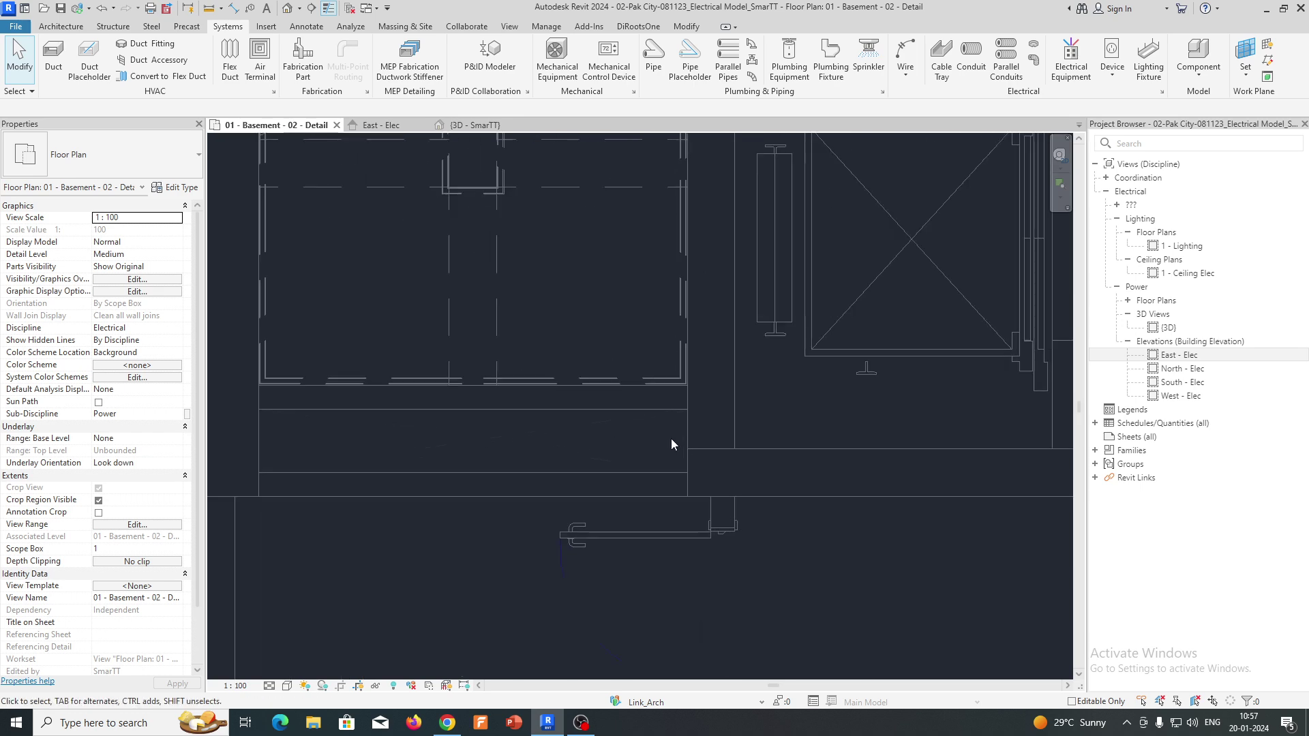
scroll(671, 444, "down", 2)
scroll(448, 444, "down", 2)
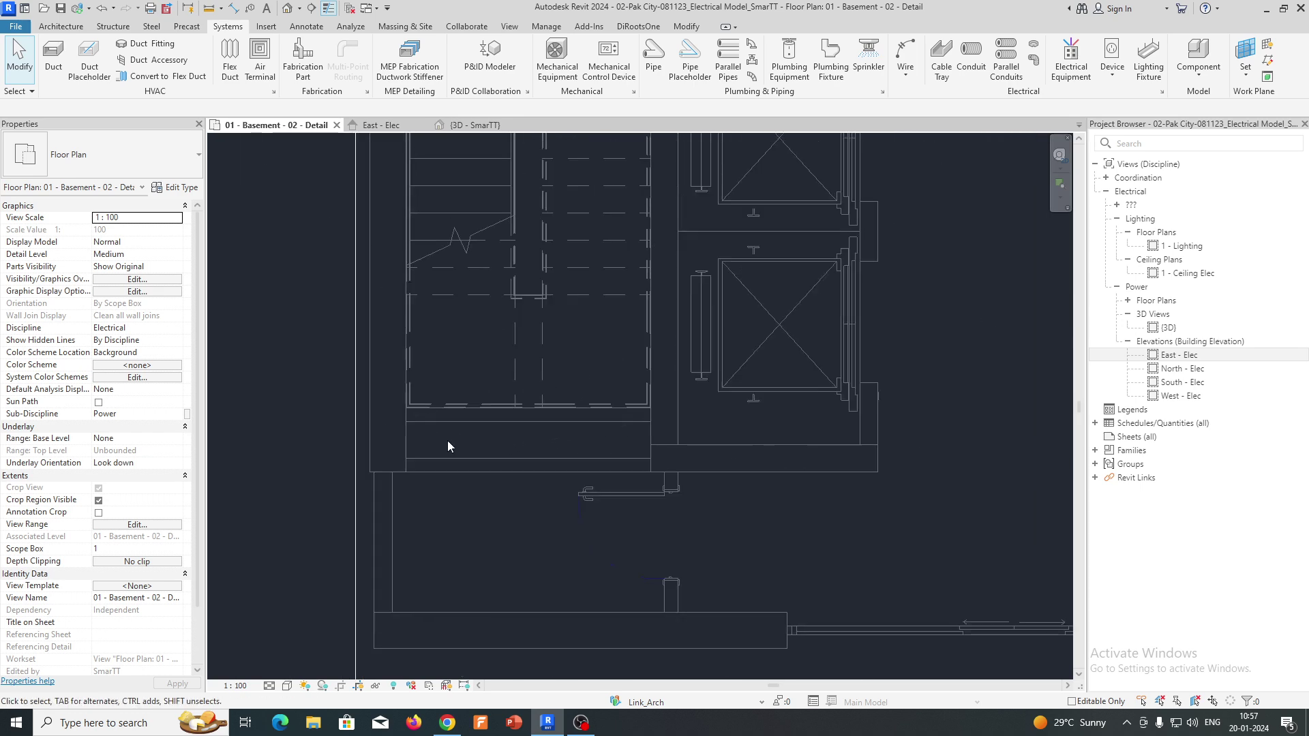
scroll(447, 441, "down", 3)
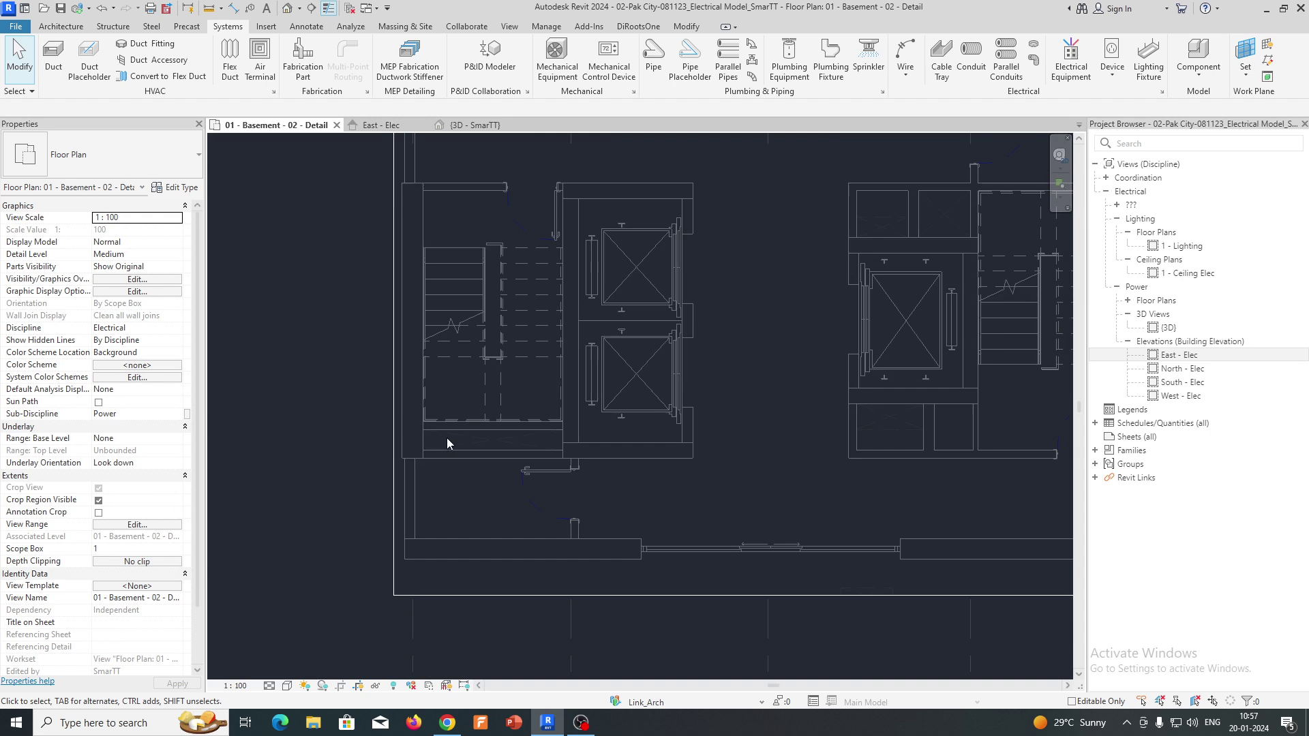
middle_click_drag(690, 354, 613, 424)
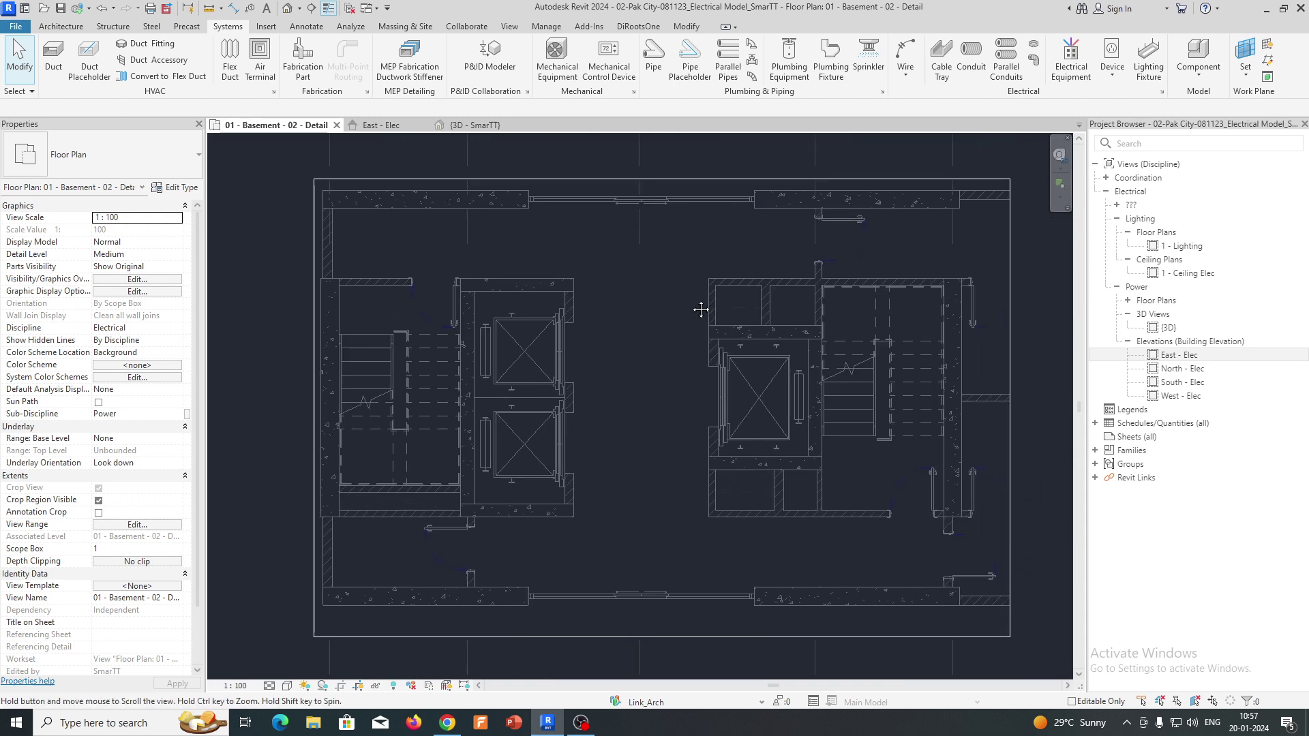
scroll(690, 300, "down", 2)
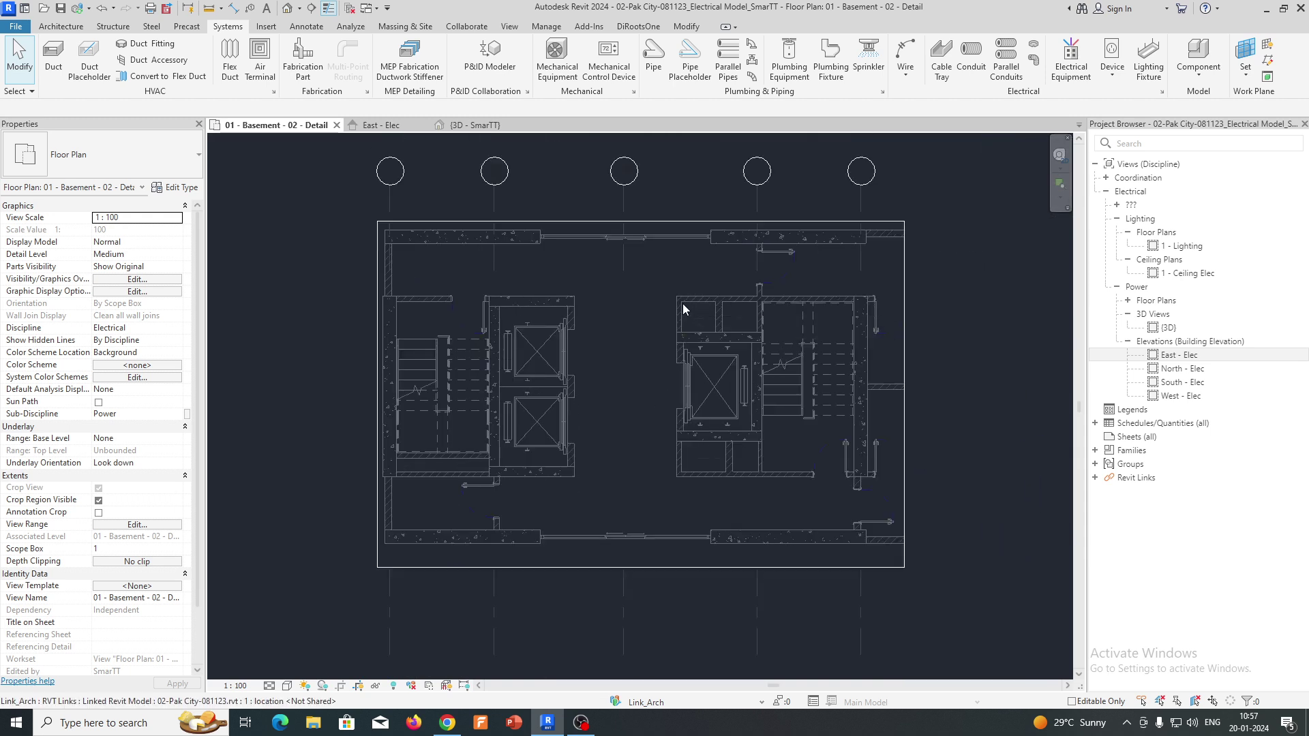
- Start the Cable Tray command and duplicate the Telecom Cable Tray type as Telecom Cable-1
left_click(940, 57)
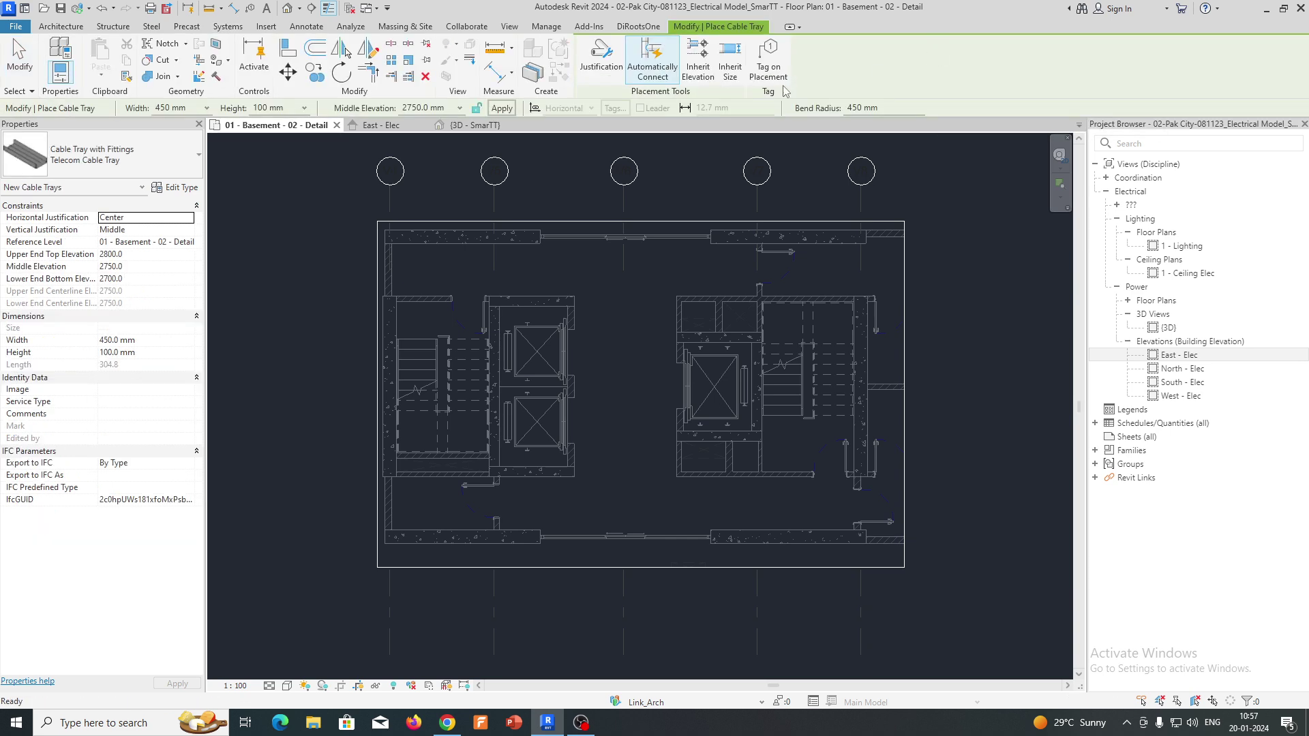
left_click(179, 188)
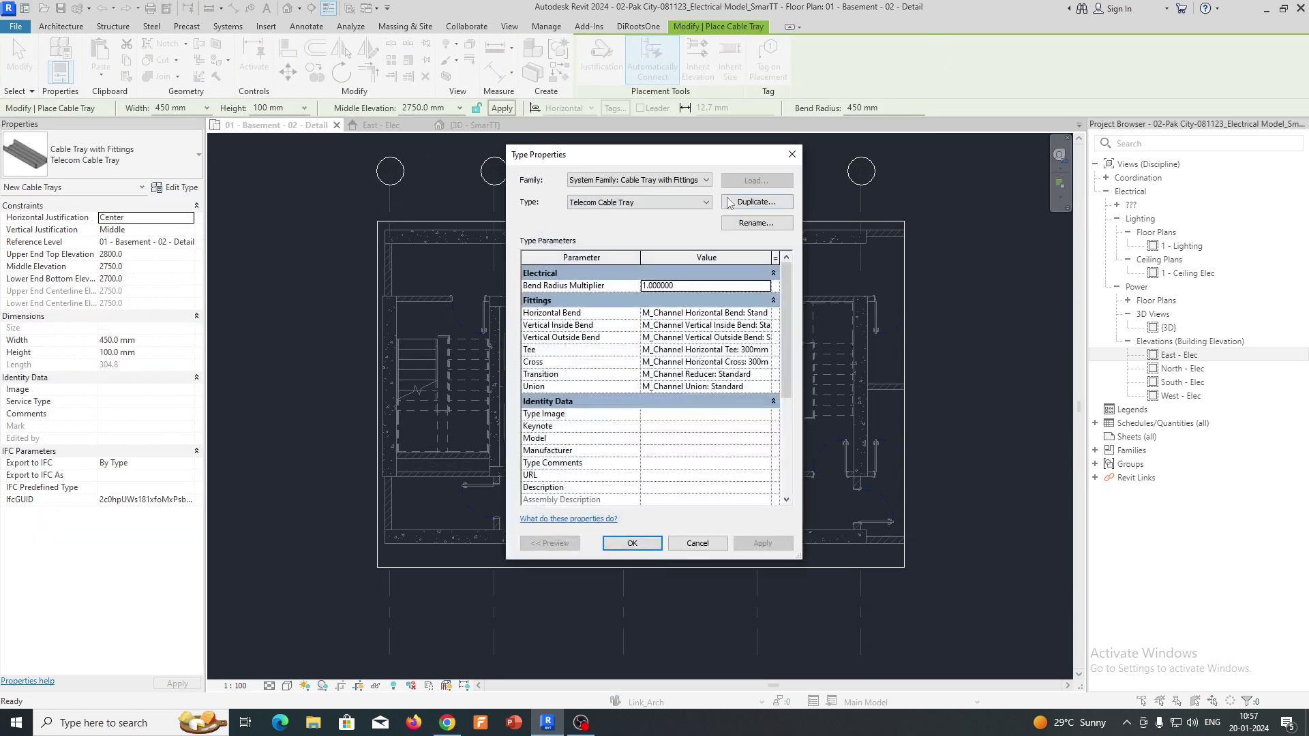
left_click(756, 202)
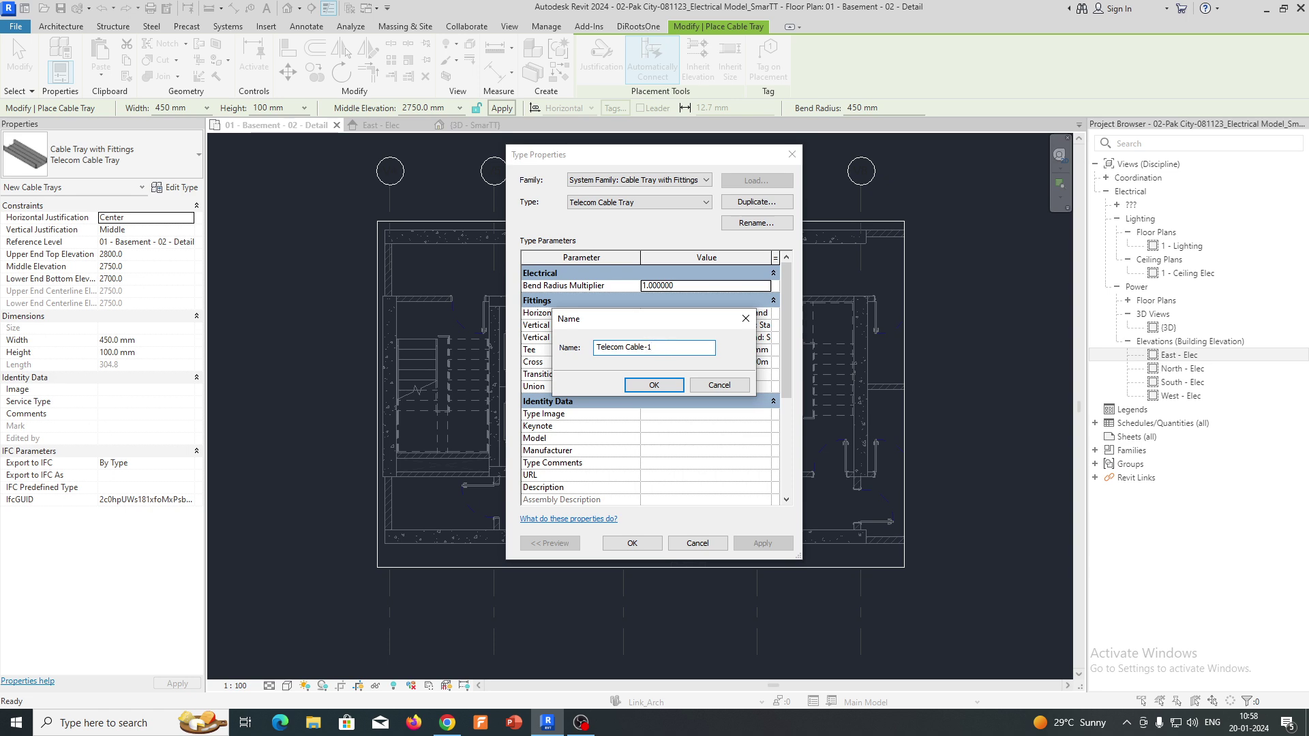
left_click(658, 387)
left_click(631, 544)
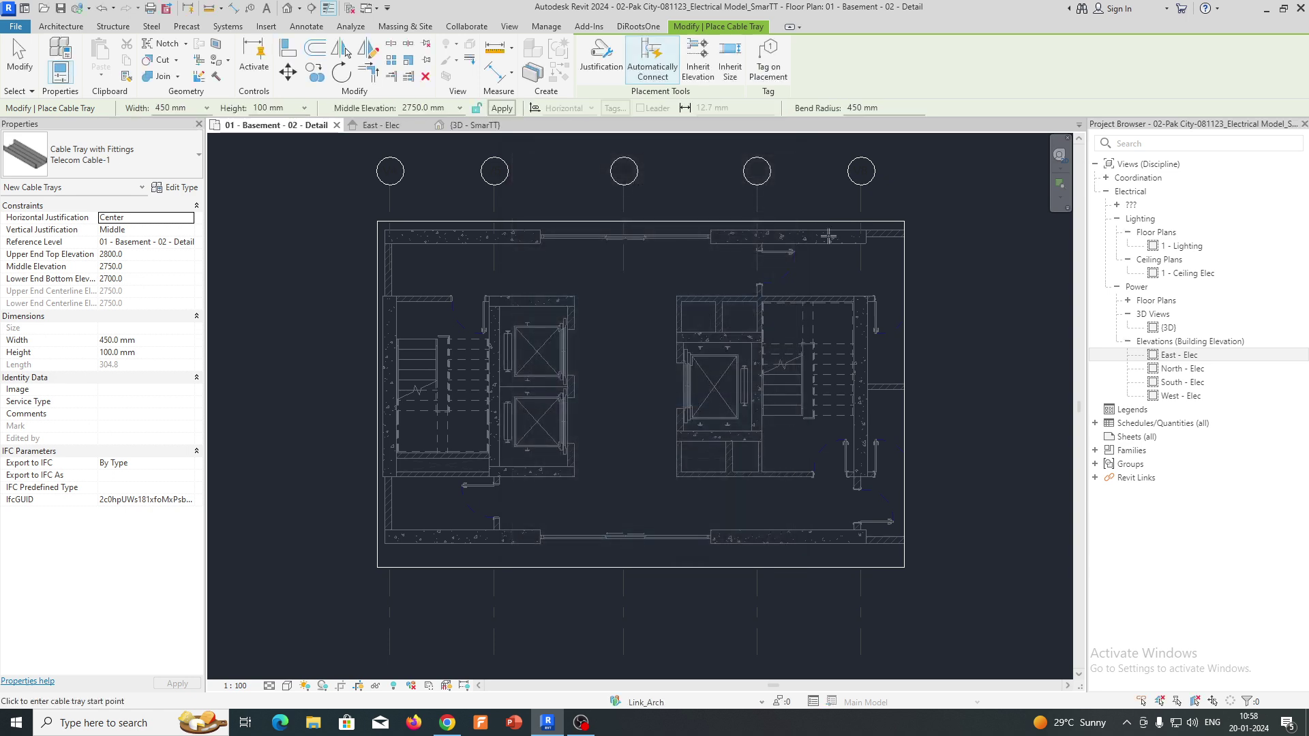
- Draw a 450 x 100 mm Telecom Cable-1 tray at 2750 mm elevation through the upper-right, central and lower corridors, ending in the shaft below the left stair
left_click(207, 108)
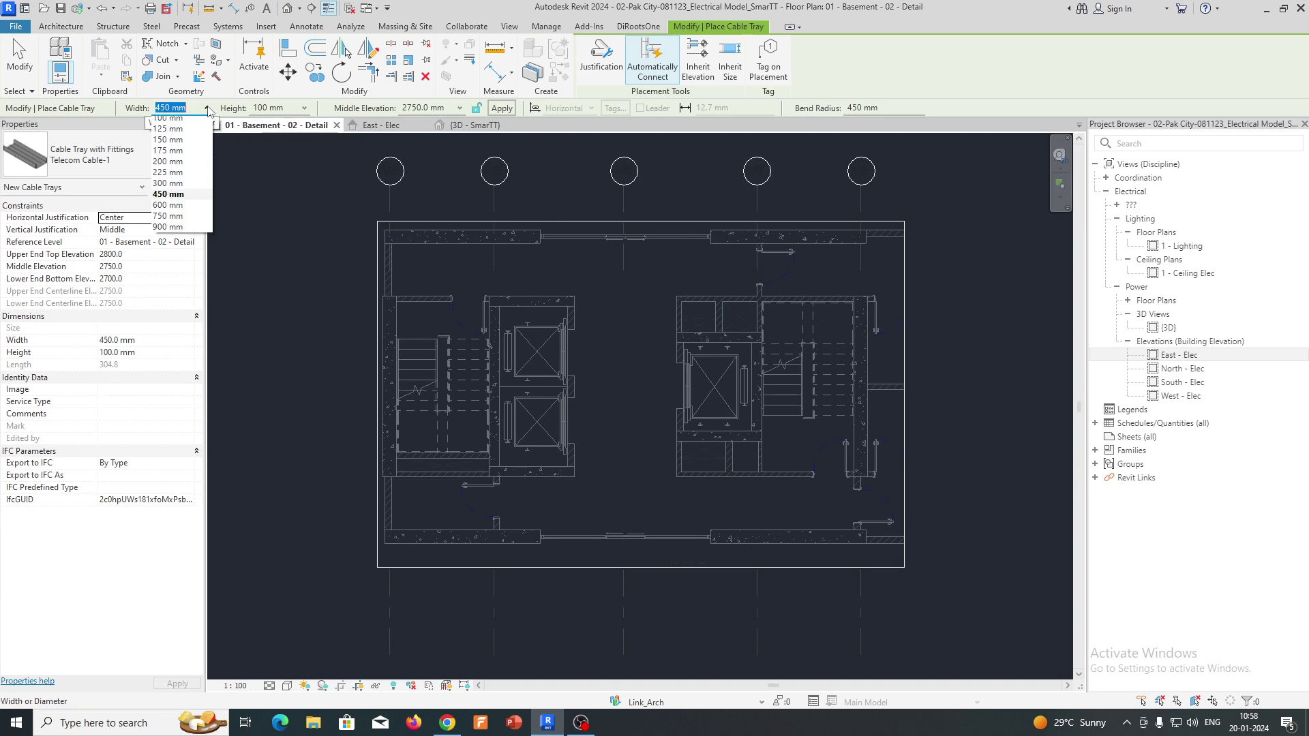
left_click(207, 108)
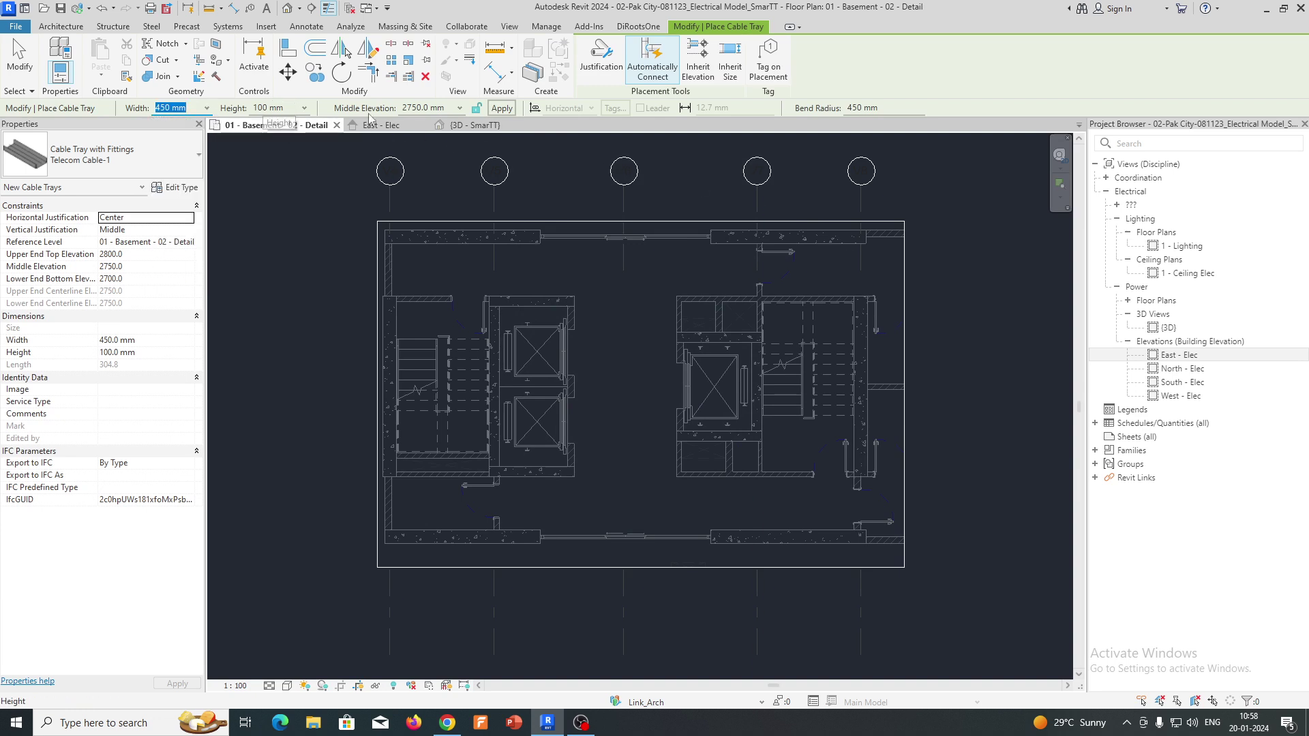
left_click(458, 108)
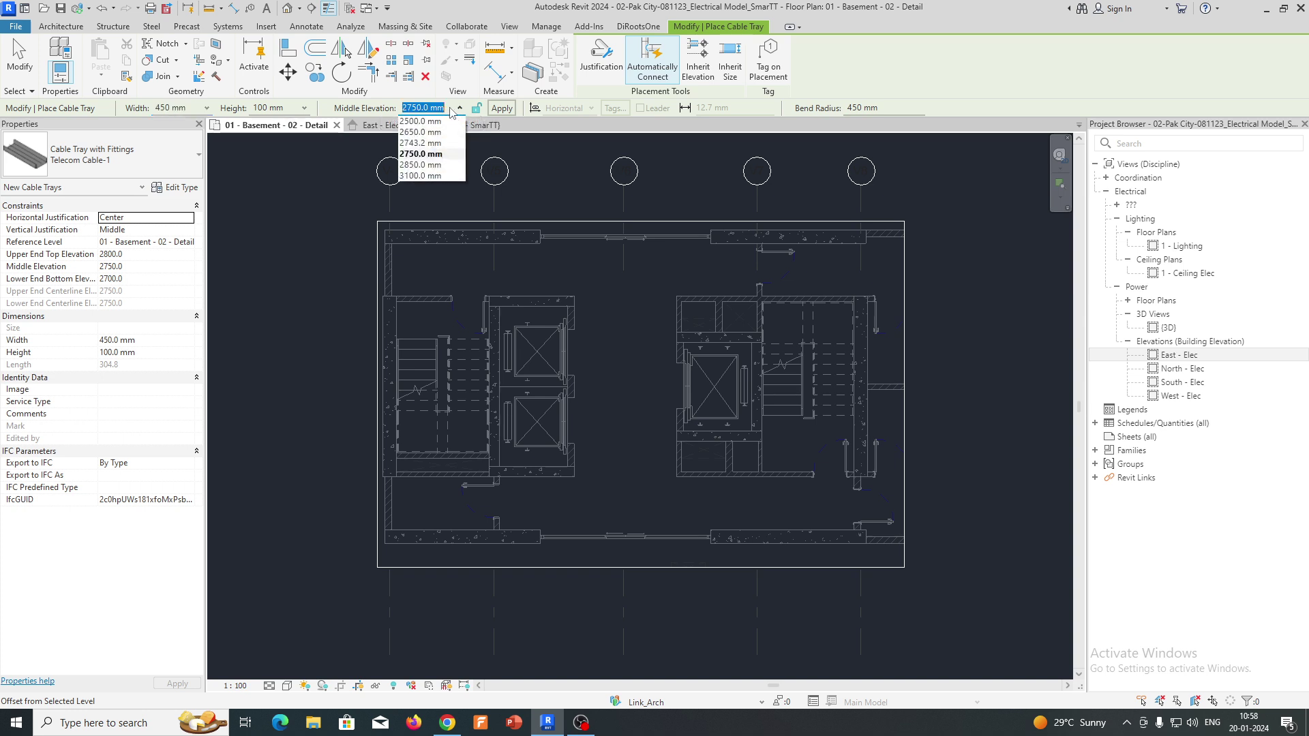
left_click(895, 276)
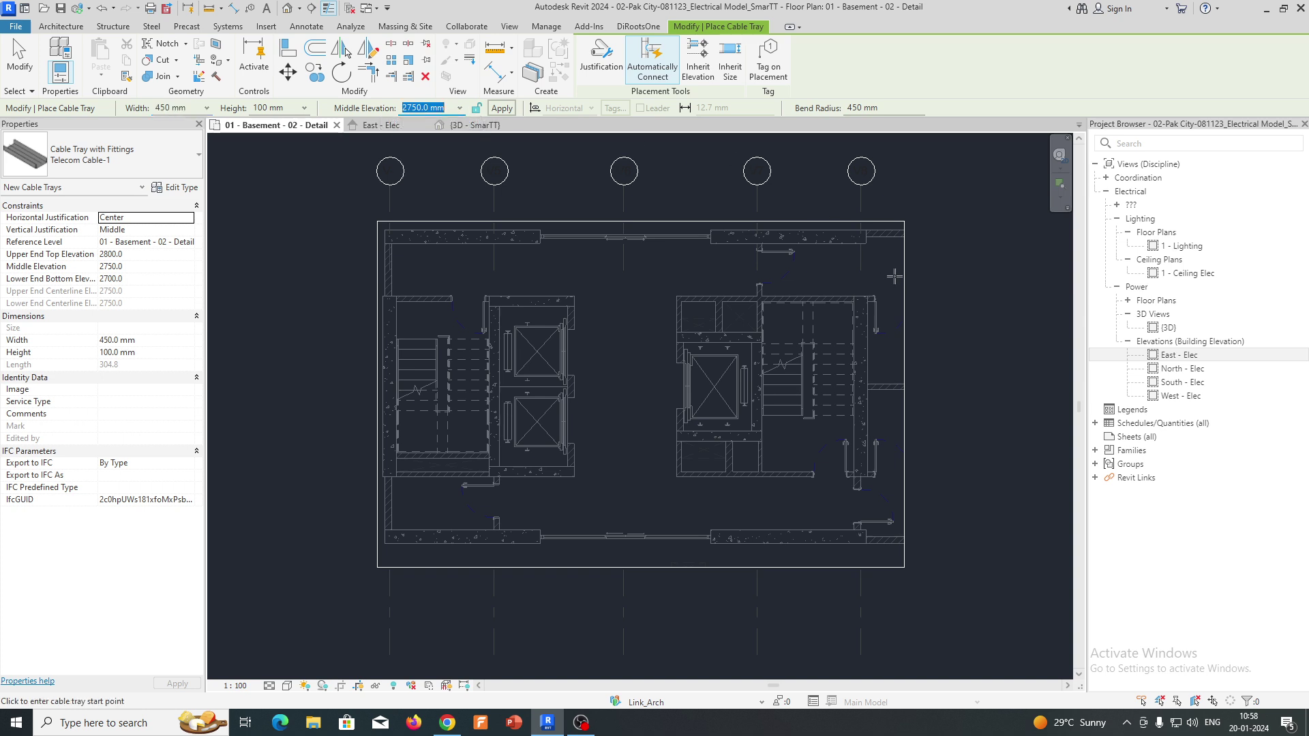
left_click(890, 280)
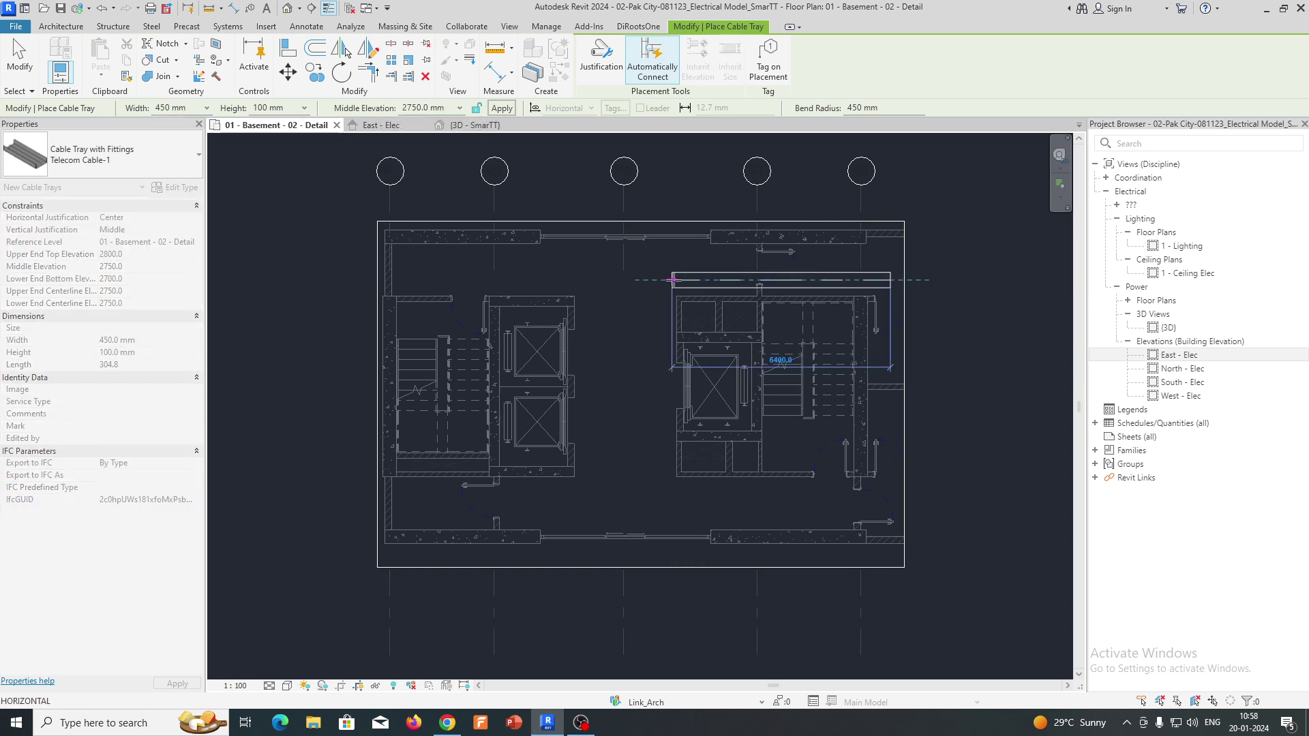
left_click(665, 280)
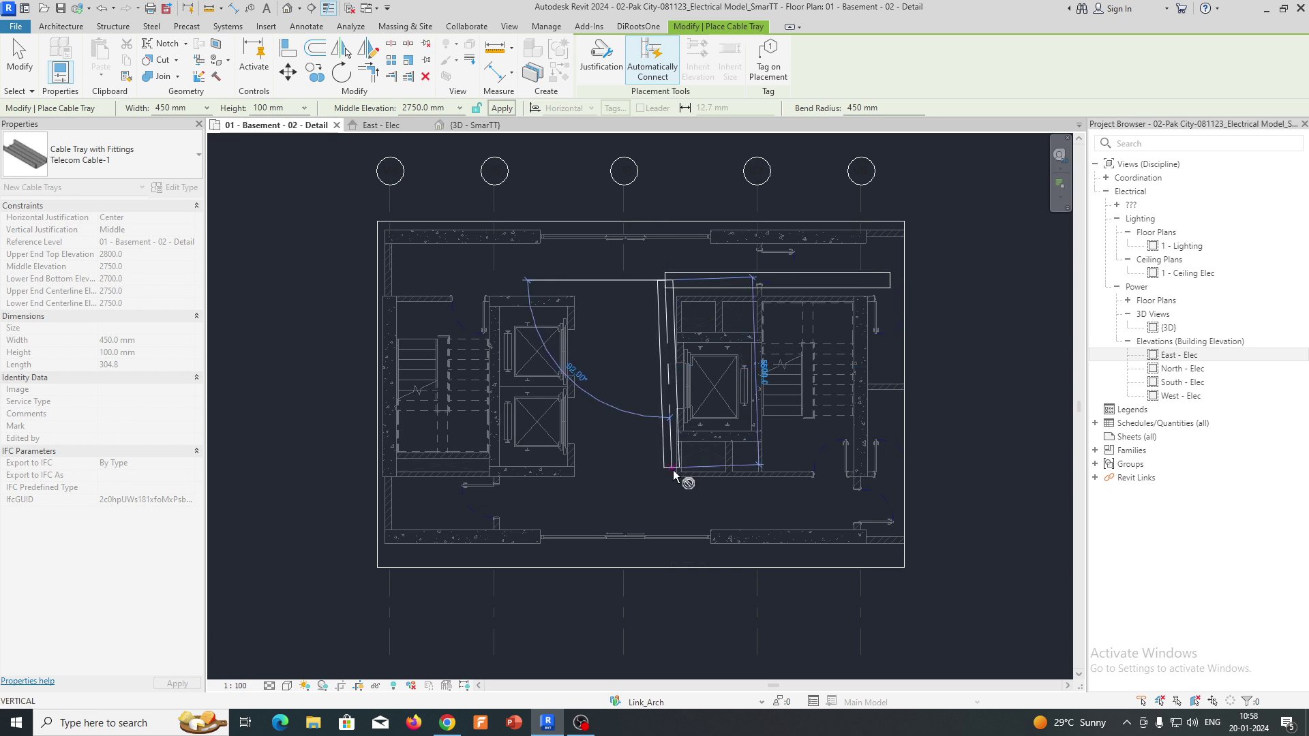
left_click(665, 515)
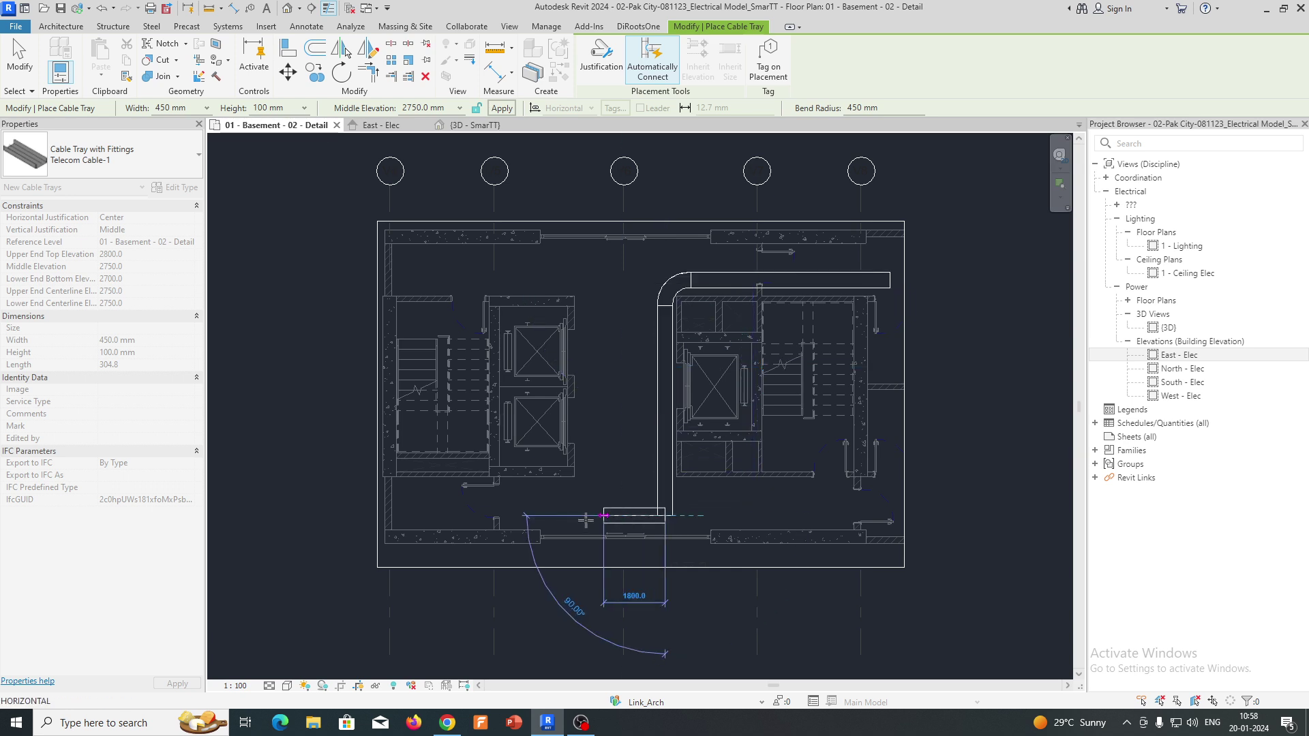
left_click(409, 515)
scroll(406, 471, "up", 5)
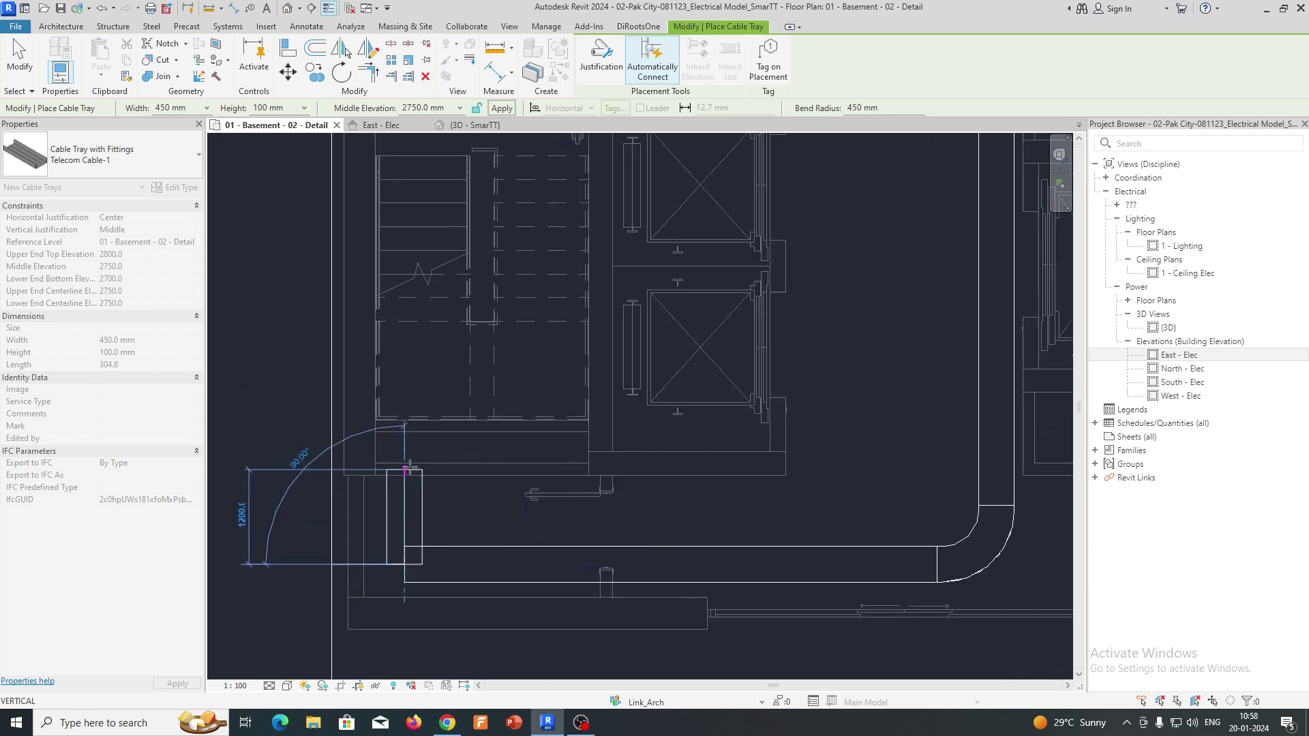
key("Escape")
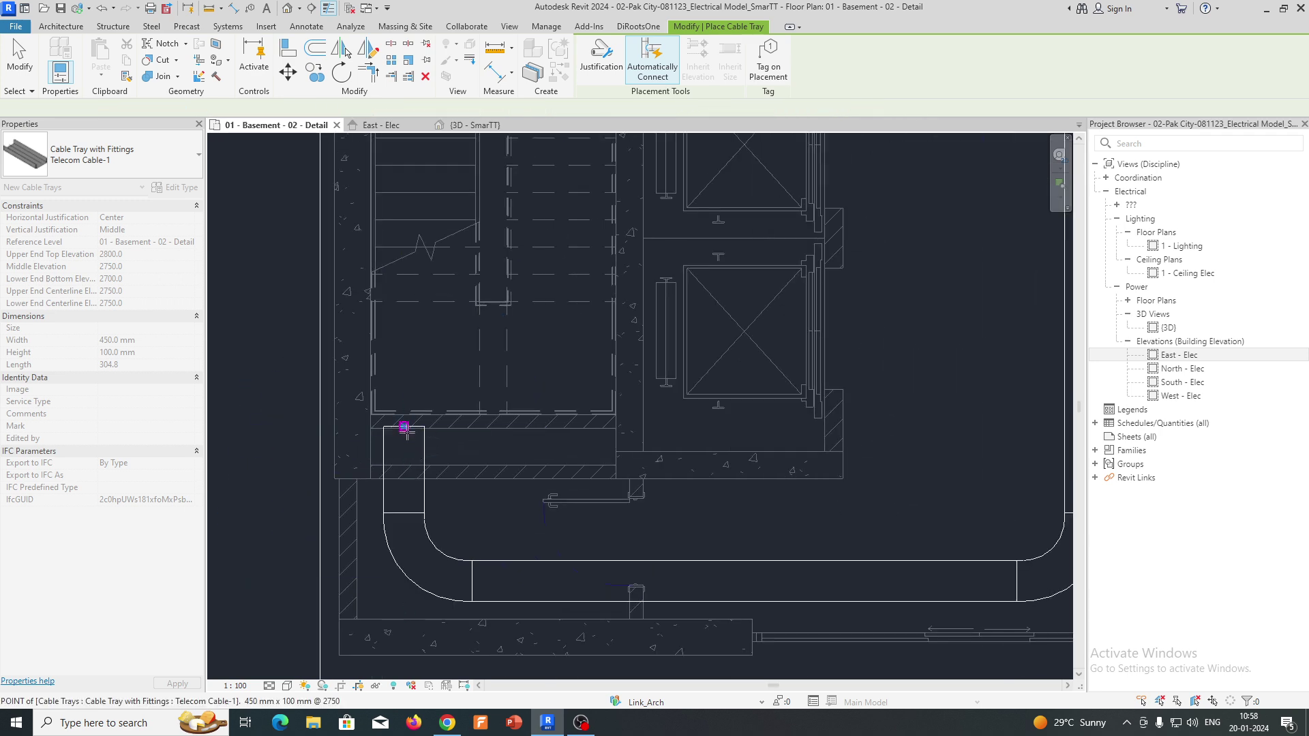
scroll(402, 433, "down", 5)
key("Escape")
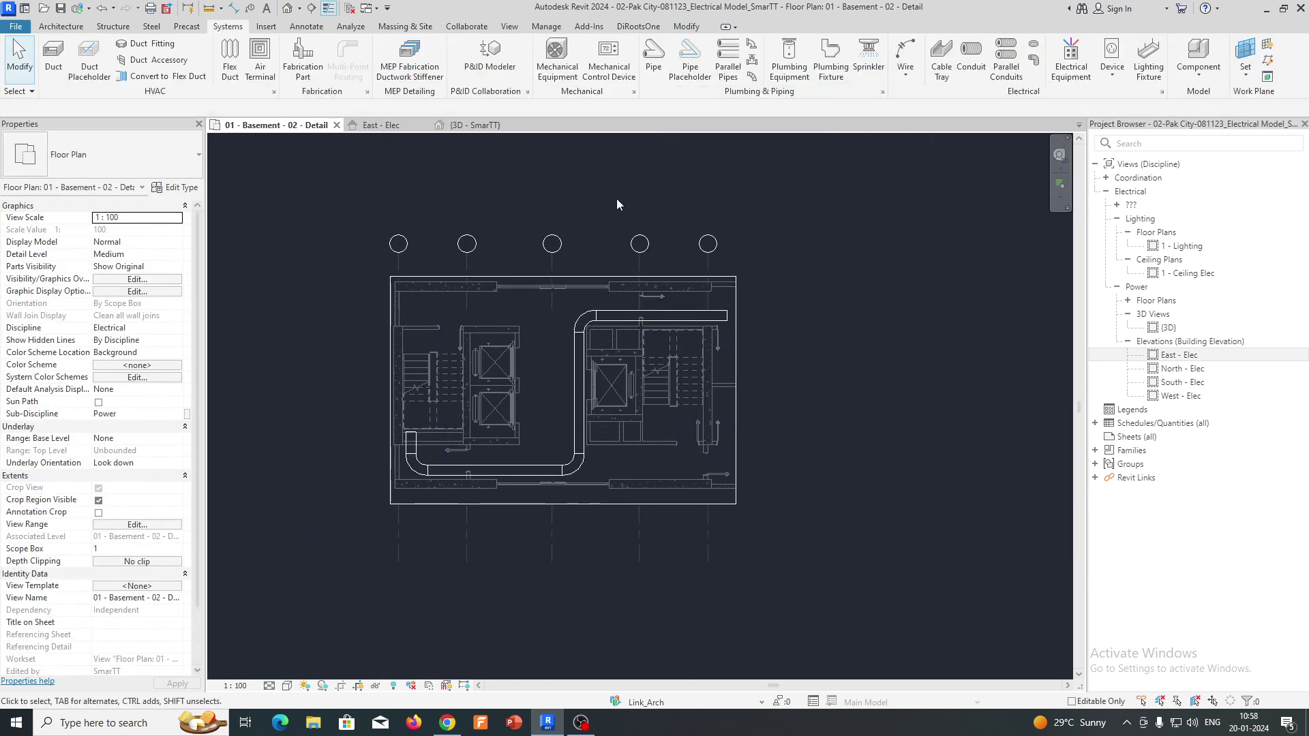
- Restart the Cable Tray command and duplicate the Telecom Cable-1 type as ELV
left_click(942, 64)
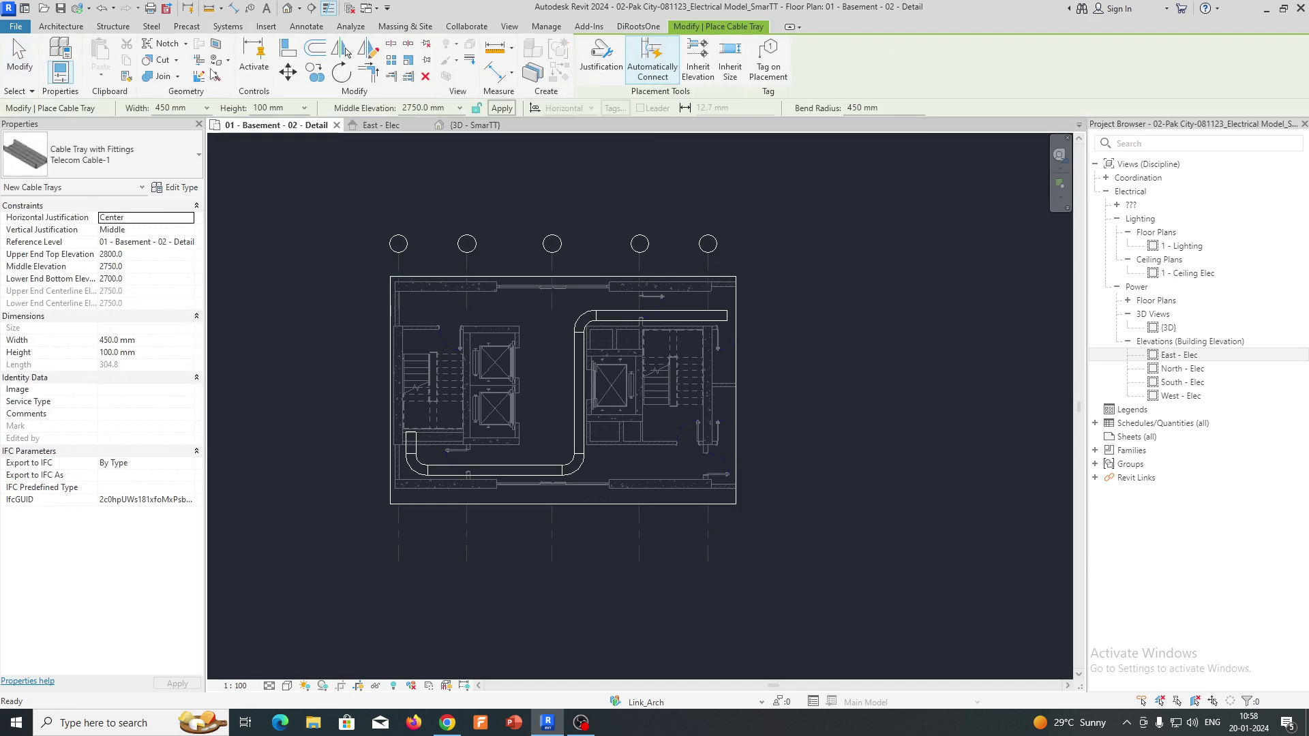
left_click(179, 189)
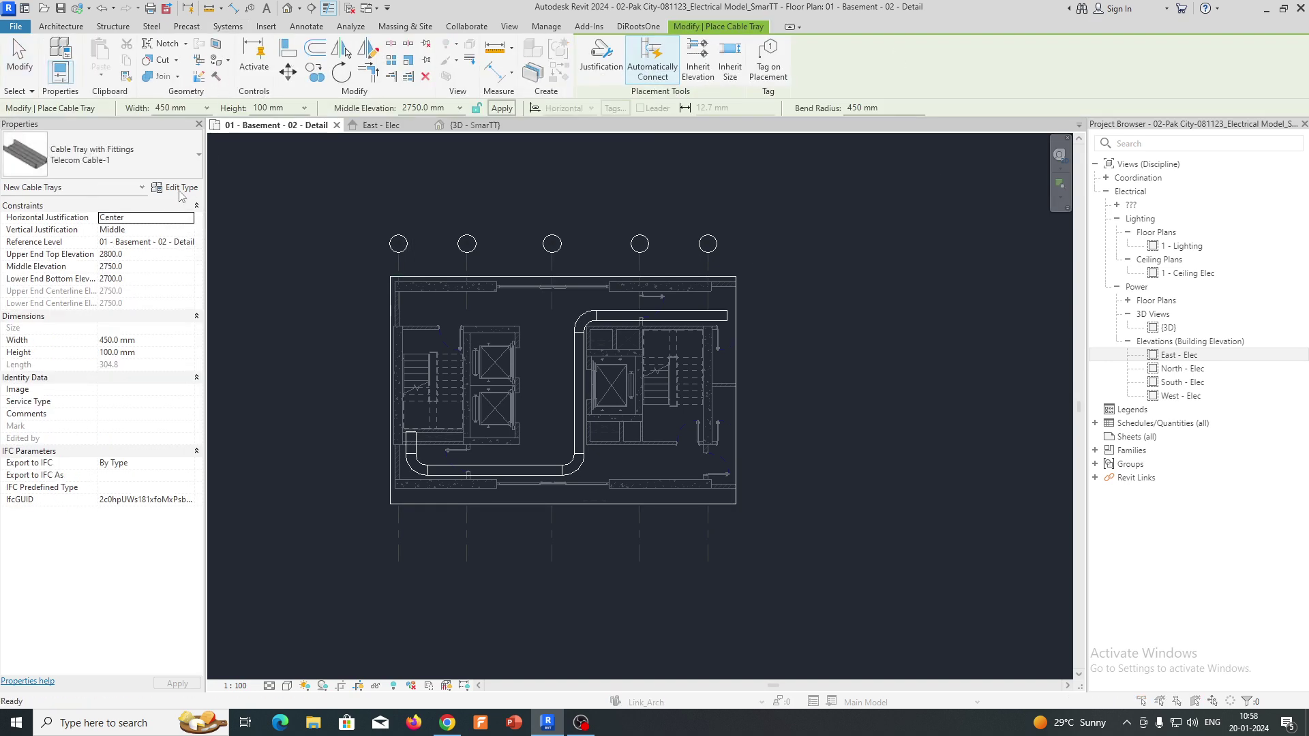
left_click(753, 203)
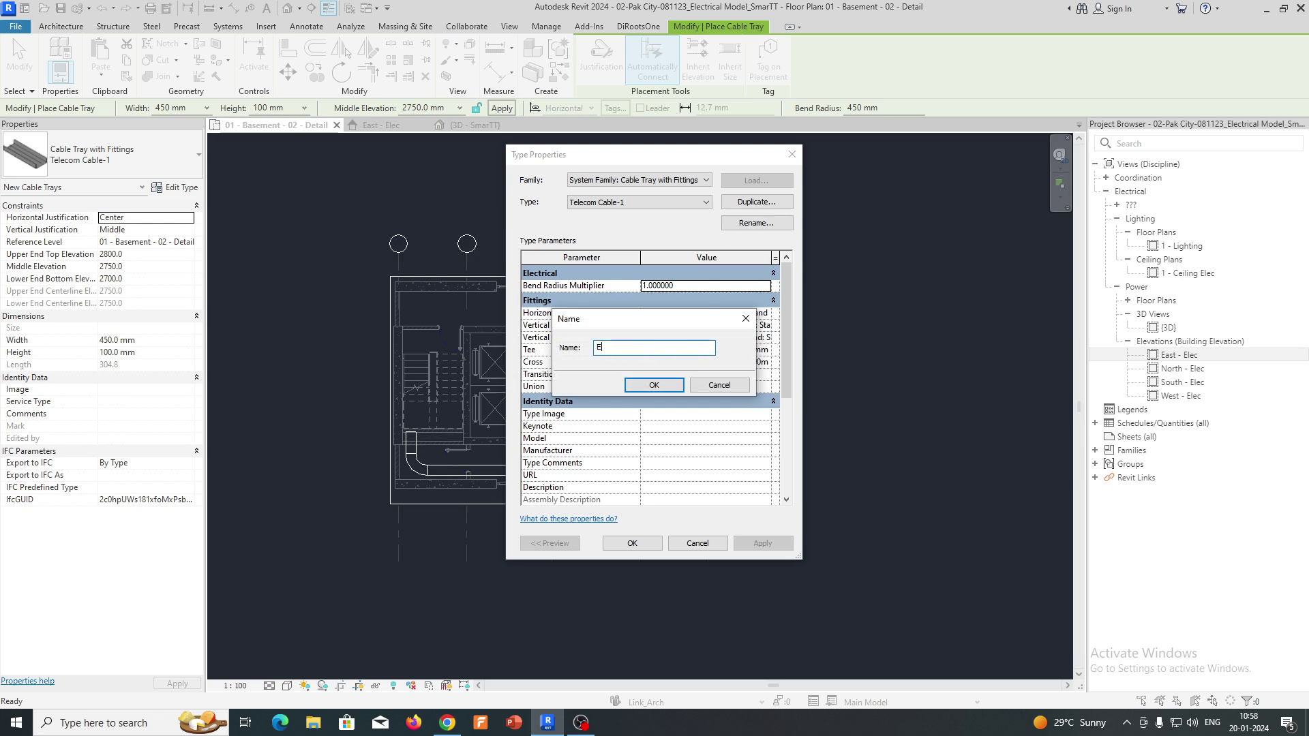
left_click(653, 385)
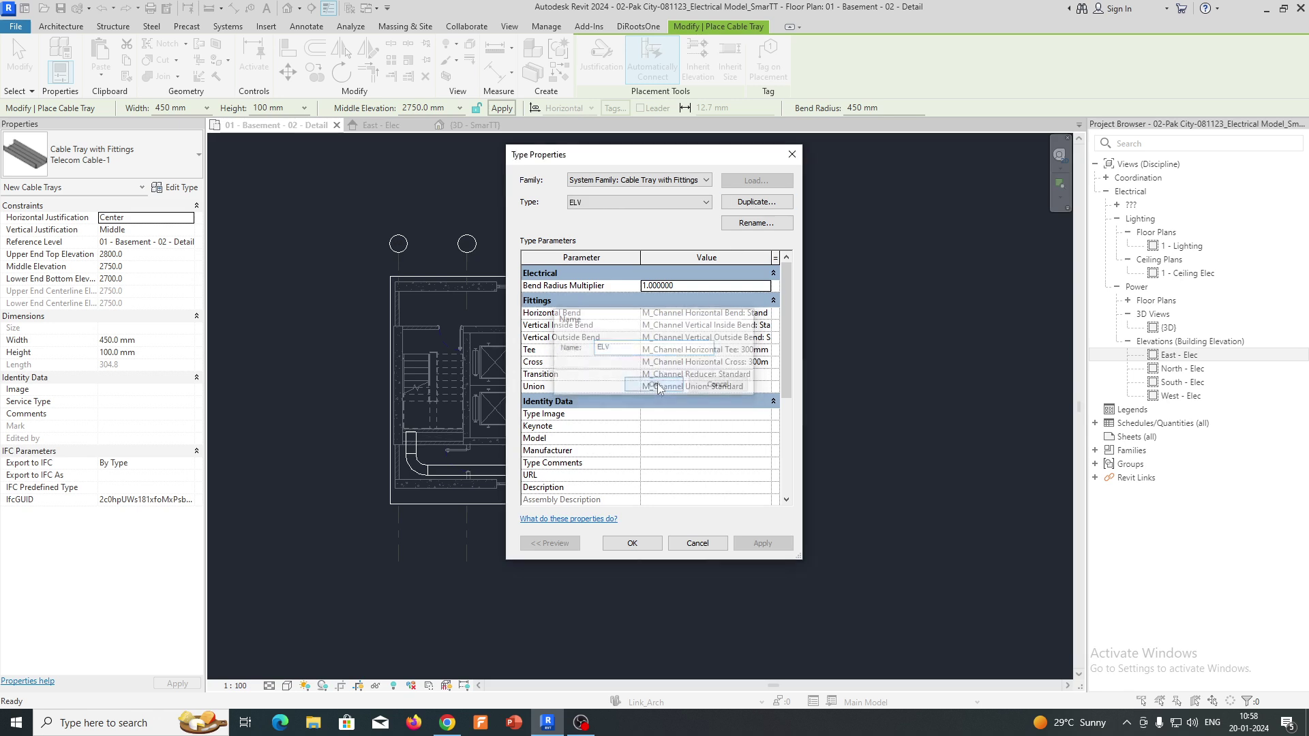
left_click(631, 543)
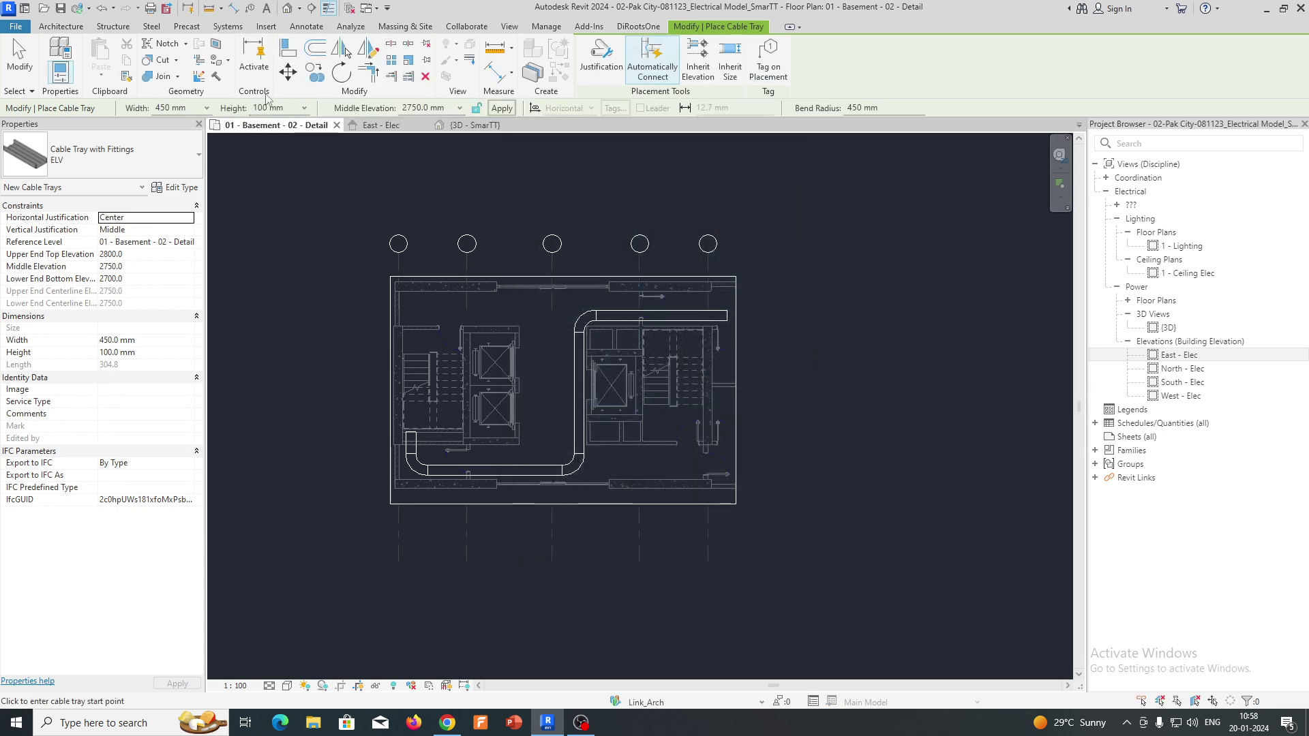
- Set the middle elevation to 2500 mm and draw the 450 x 100 mm ELV tray along the upper-right corridor beneath the telecom tray
left_click(459, 111)
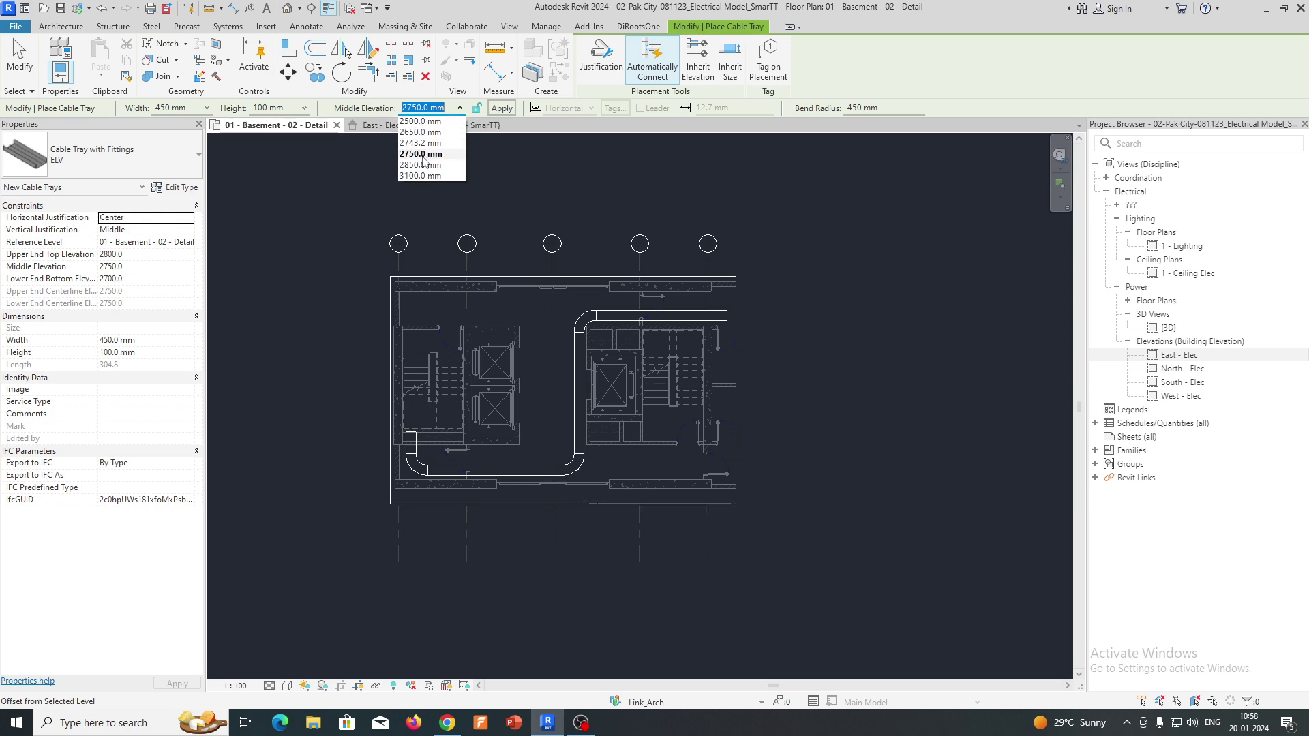
left_click(420, 122)
scroll(743, 314, "up", 5)
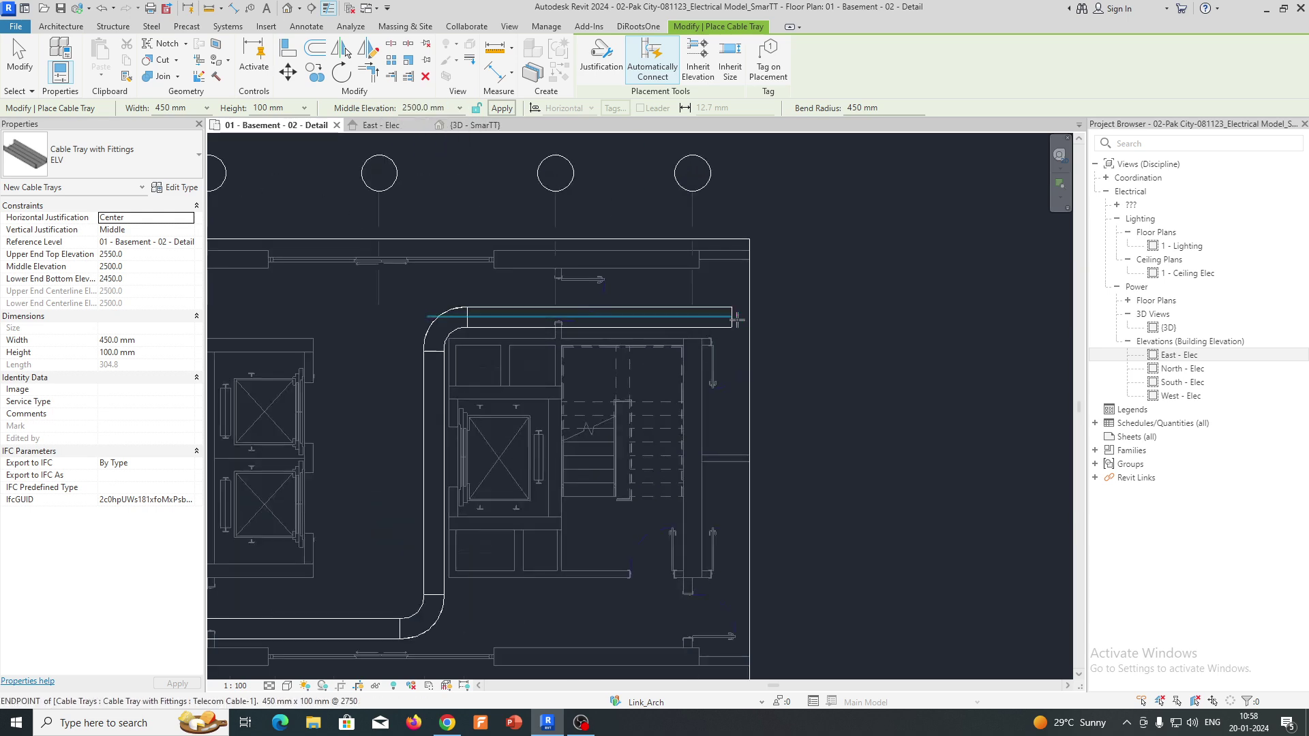
left_click(743, 314)
scroll(743, 314, "down", 3)
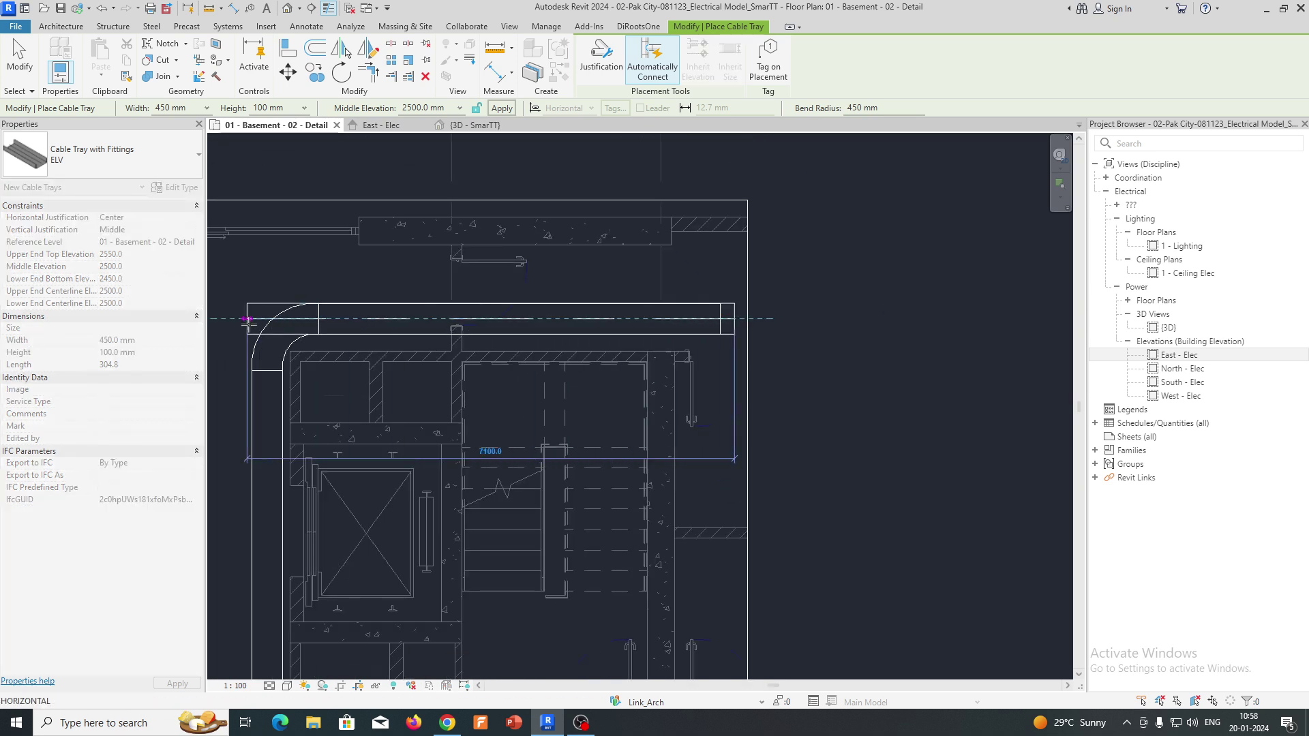
left_click(249, 324)
- Continue the ELV tray down the central corridor and along the lower corridor, ending in the shaft below the left stair beside the telecom tray
scroll(262, 354, "down", 2)
middle_click_drag(243, 647, 324, 332)
scroll(325, 332, "up", 2)
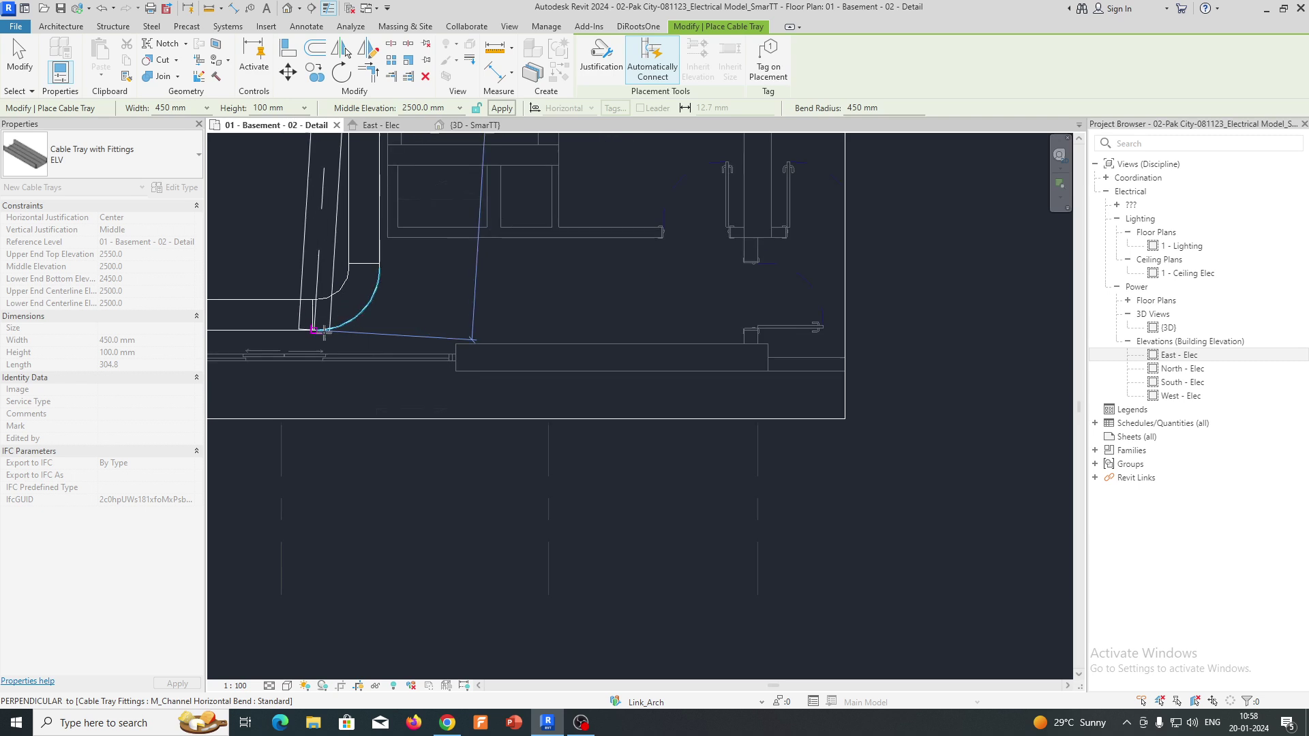
scroll(324, 332, "down", 3)
scroll(436, 344, "down", 2)
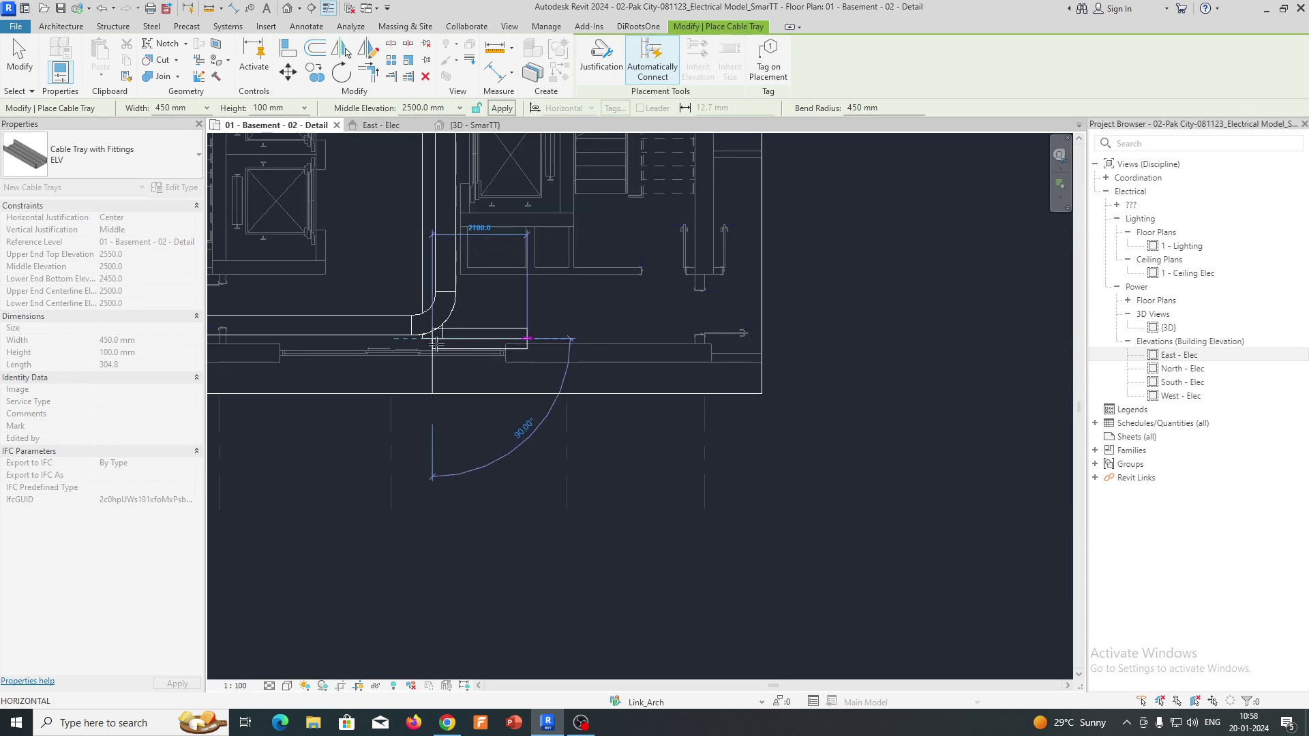
scroll(436, 344, "up", 5)
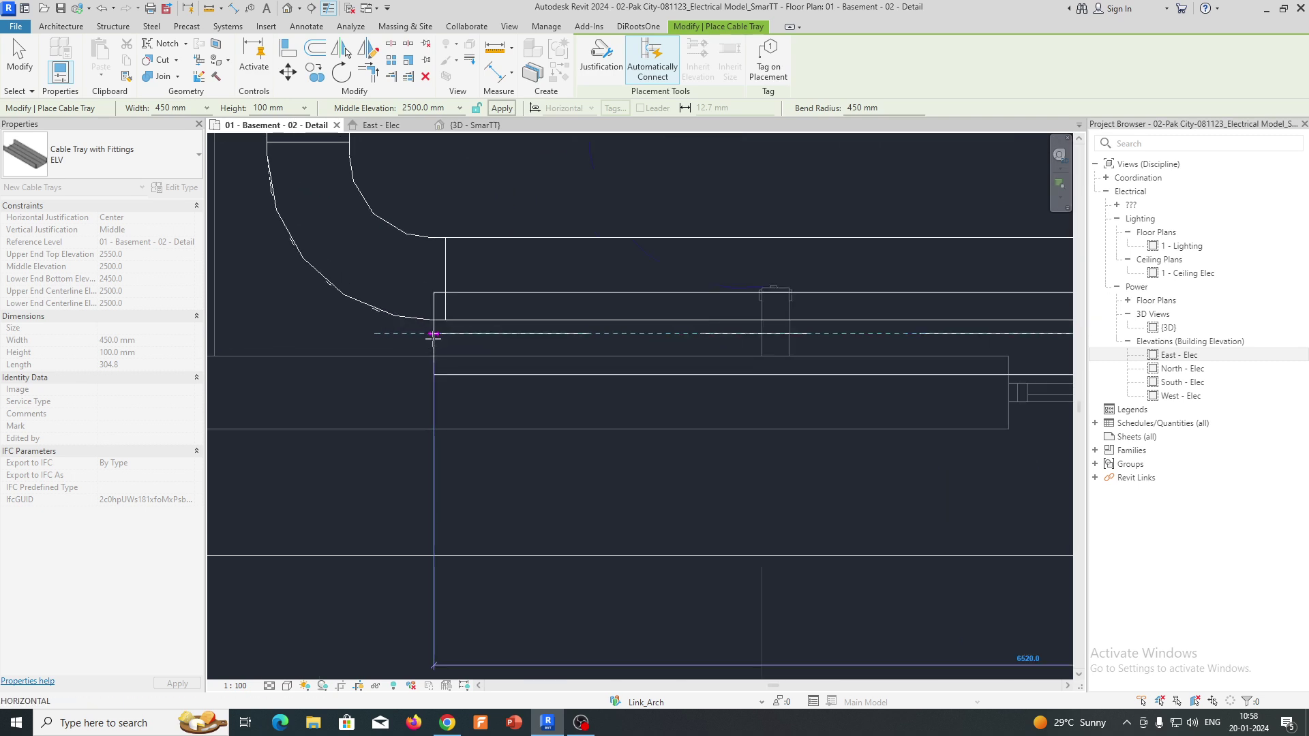
left_click(434, 335)
scroll(435, 334, "down", 2)
middle_click_drag(437, 220, 437, 342)
scroll(418, 252, "up", 1)
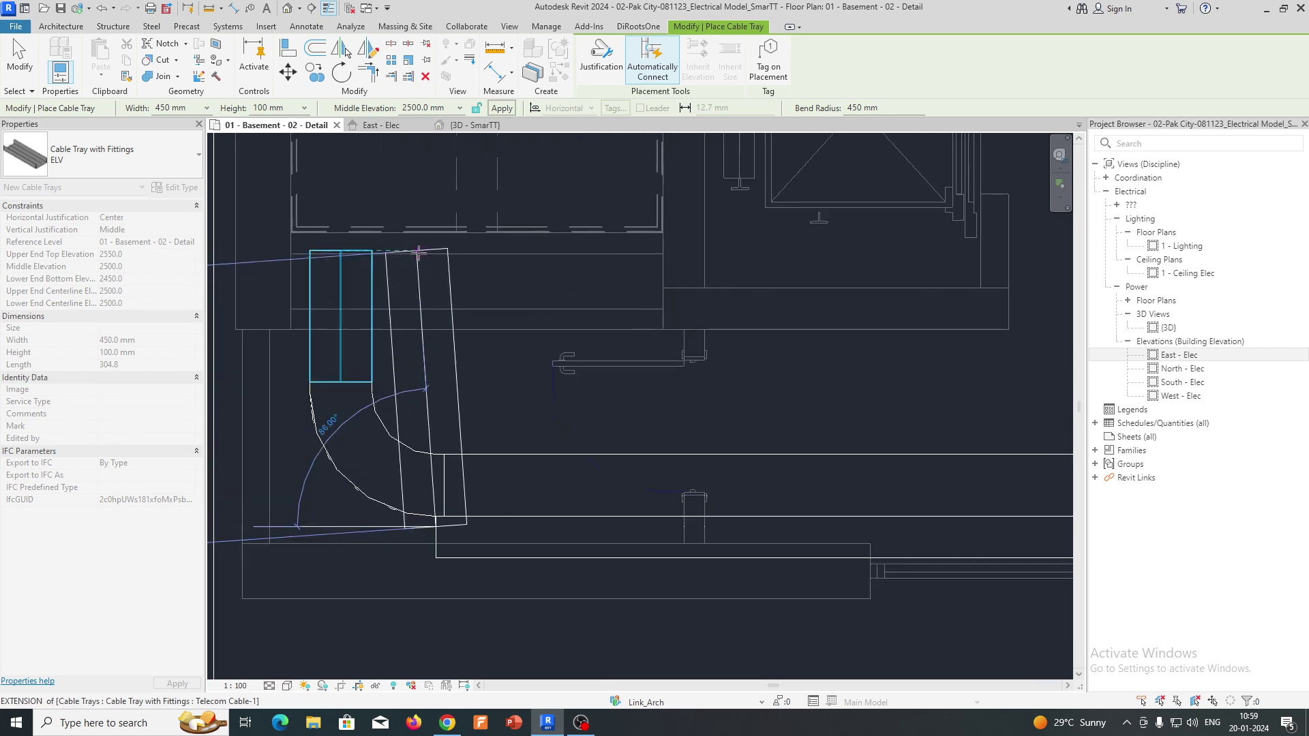
left_click(419, 252)
key("Escape")
key("Escape")
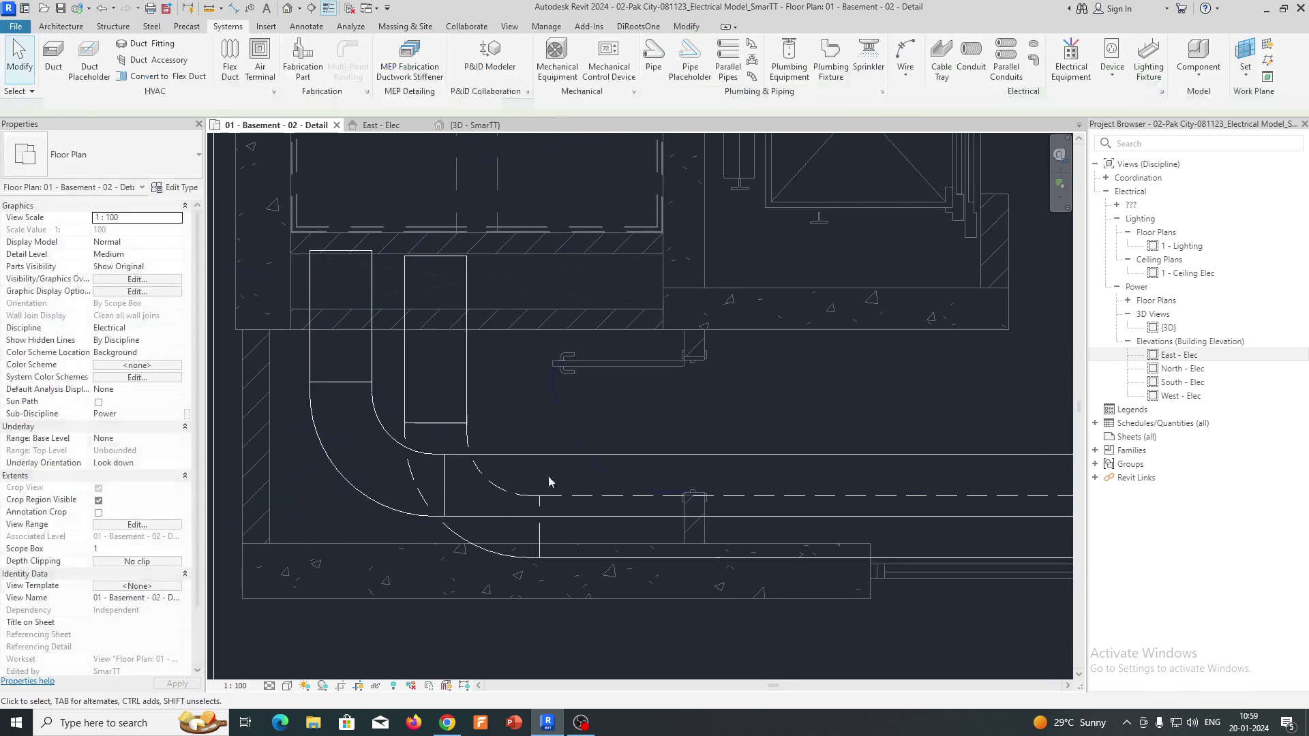
- Nudge the ELV tray's lower-left bend upward until the lower corridor run lies directly beneath the telecom tray
scroll(579, 485, "up", 1)
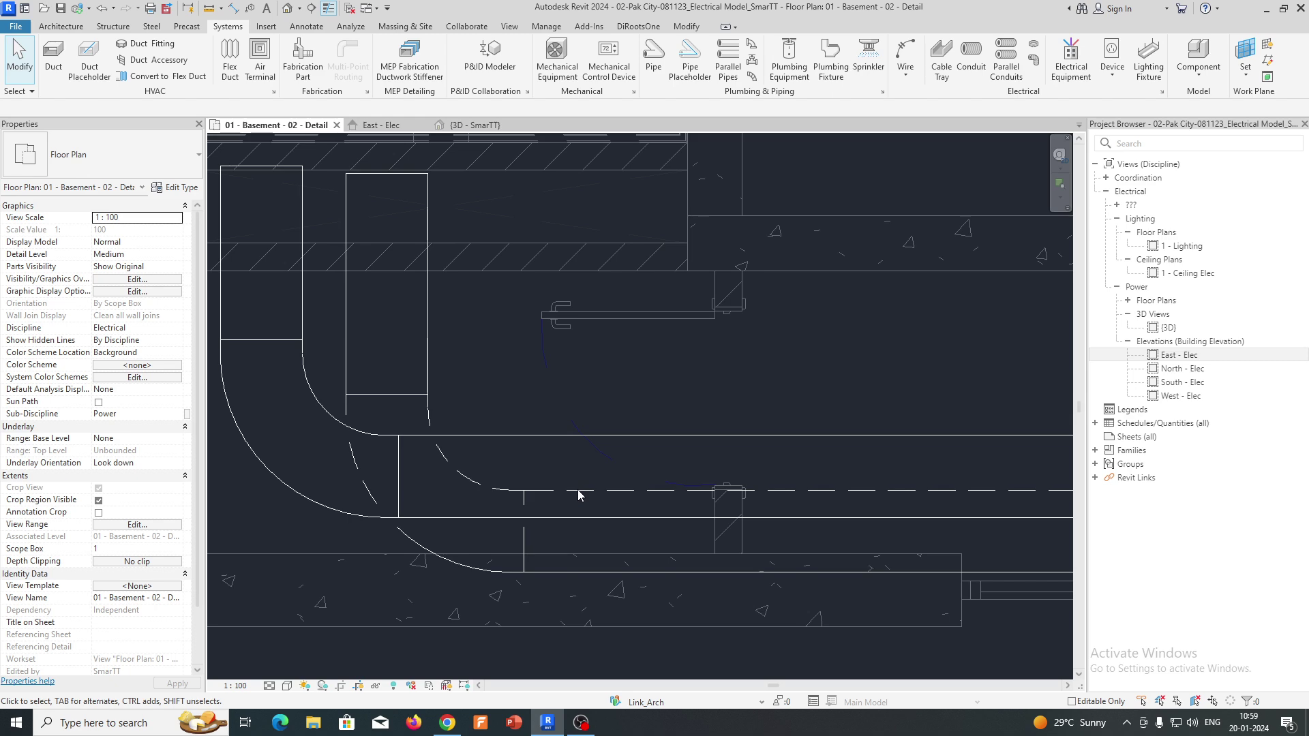
left_click(426, 413)
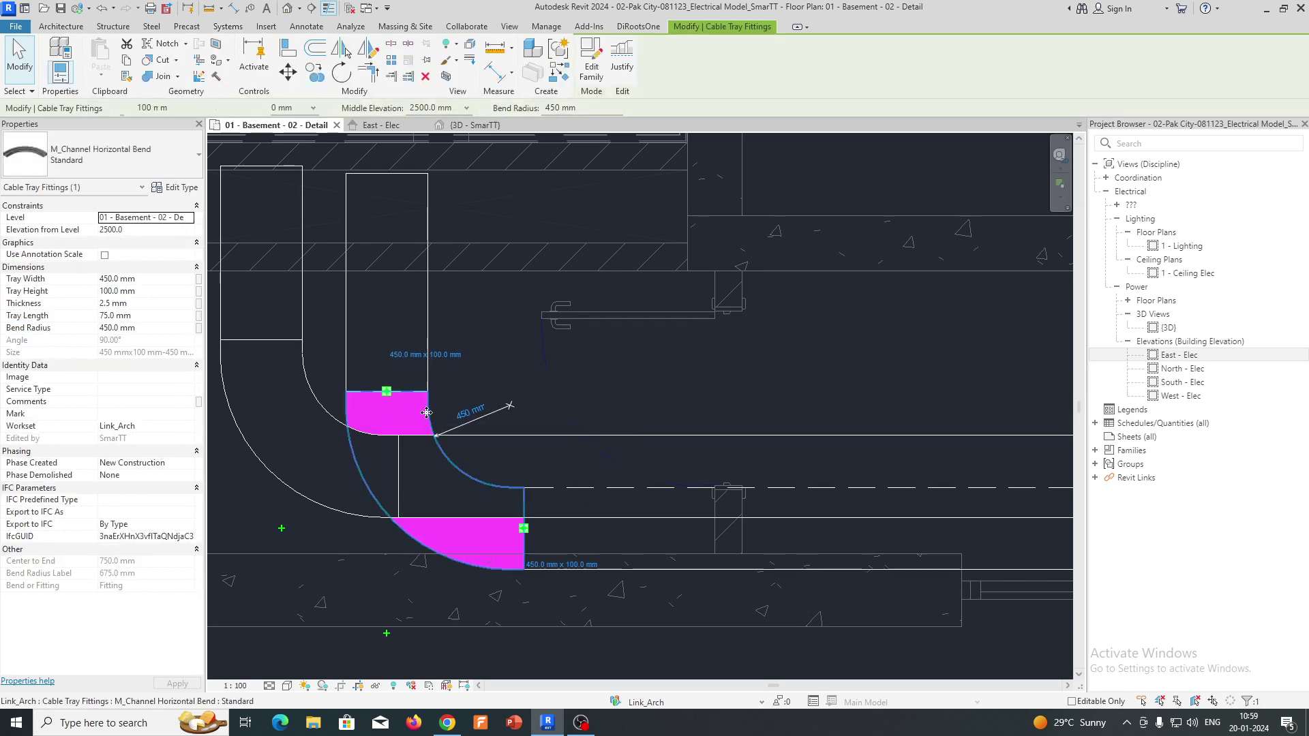
key("Up")
key("Up")
key("Up")
key("Up")
key("Up")
key("Up")
key("Up")
key("Up")
key("Up")
key("Up")
key("Up")
key("Up")
key("Up")
key("Up")
key("Up")
key("Up")
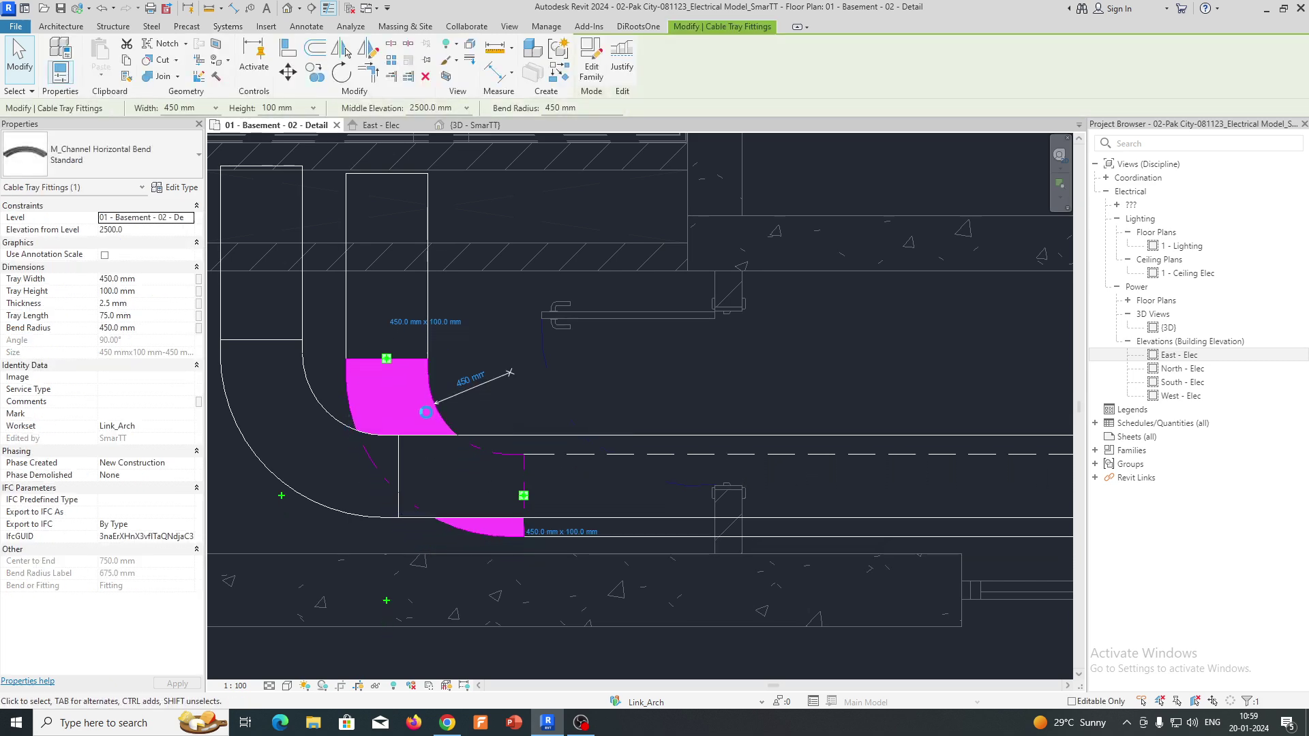
key("Up")
key("Up")
key("Up")
key("Up")
key("Up")
key("Up")
key("Up")
key("Up")
key("Escape")
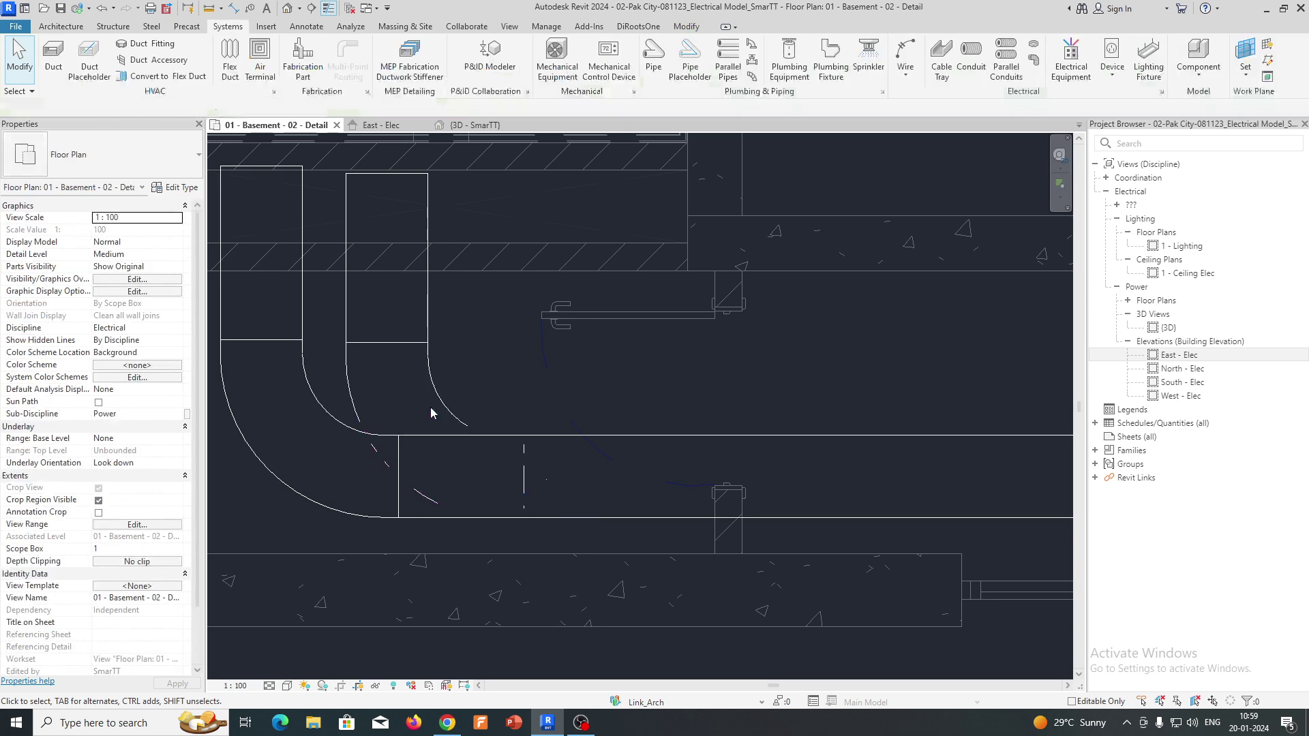
- Nudge the ELV tray's vertical run in the central corridor sideways until it lies directly beneath the telecom tray
scroll(391, 429, "down", 4)
middle_click_drag(764, 353, 624, 429)
left_click(625, 435)
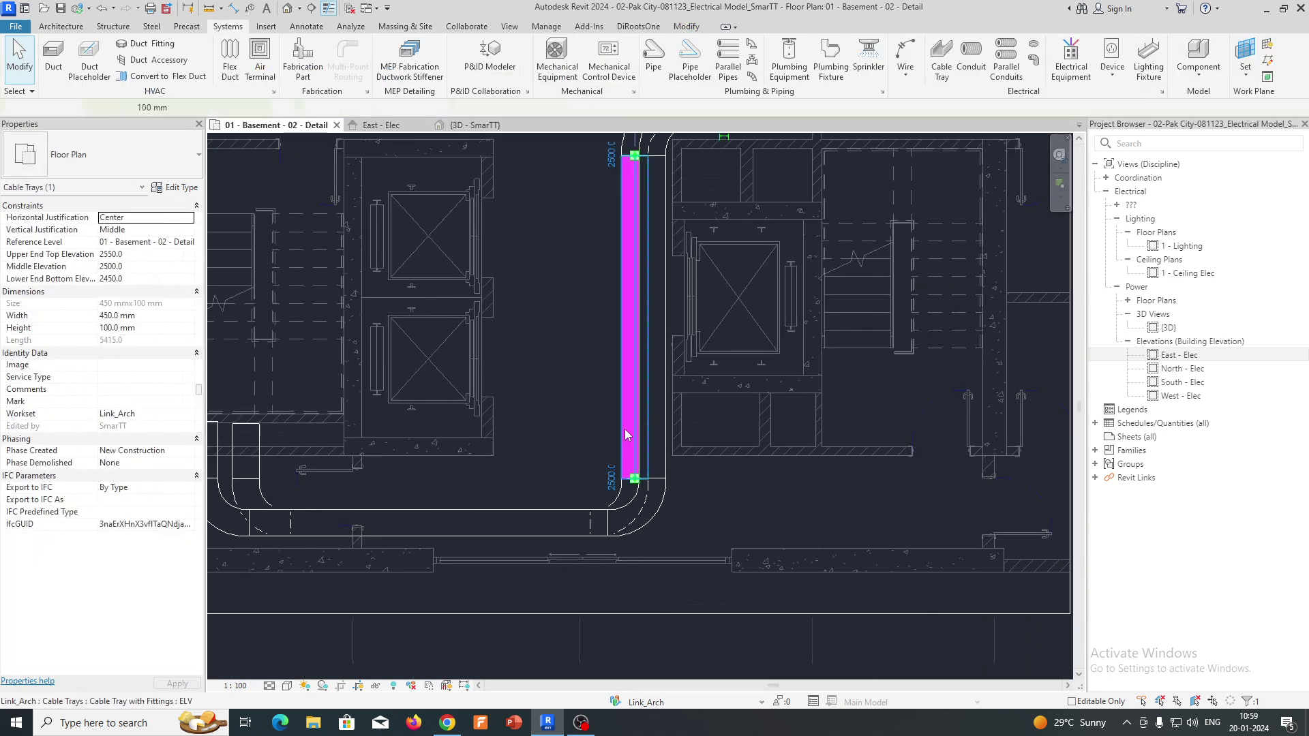
key("Right")
key("Right")
key("Right")
key("Right")
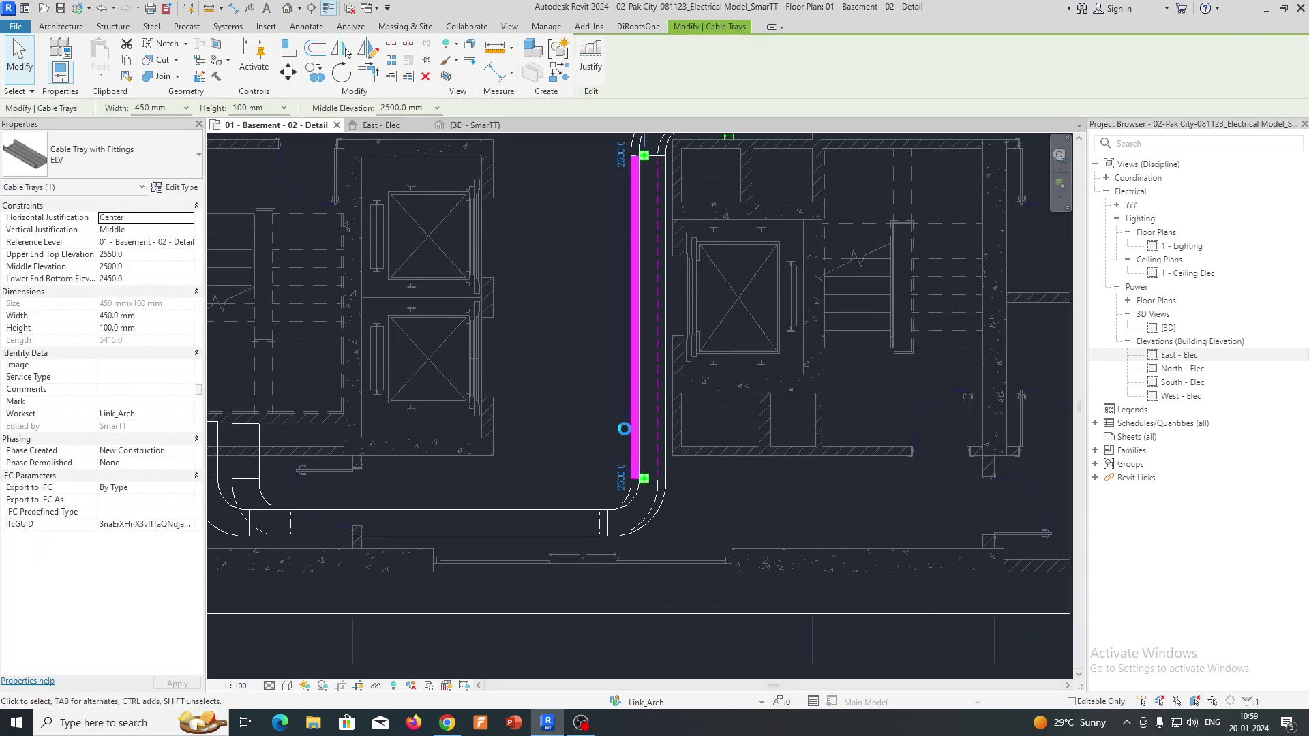
key("Escape")
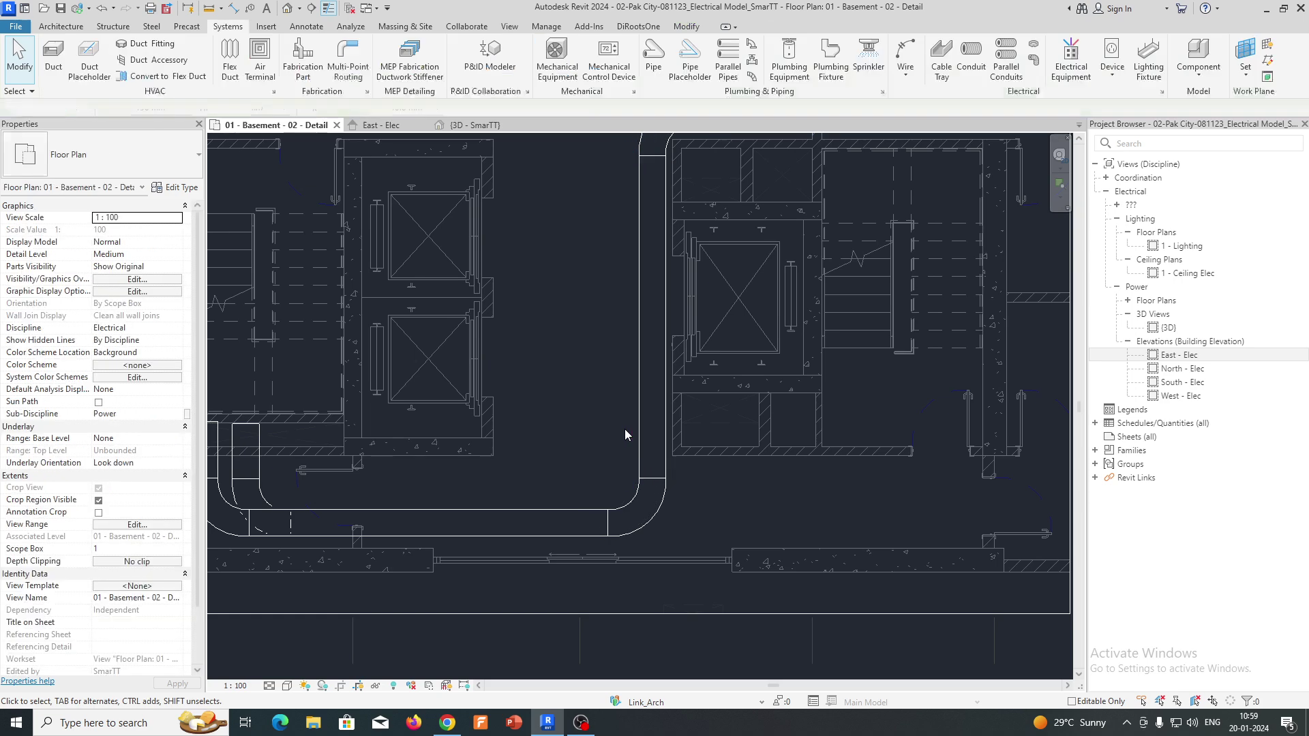
- Isolate both cable tray runs with a 3D selection box, examine them and return to the 01 - Basement - 02 - Detail plan
scroll(624, 429, "down", 4)
left_click_drag(345, 265, 881, 502)
left_click(447, 77)
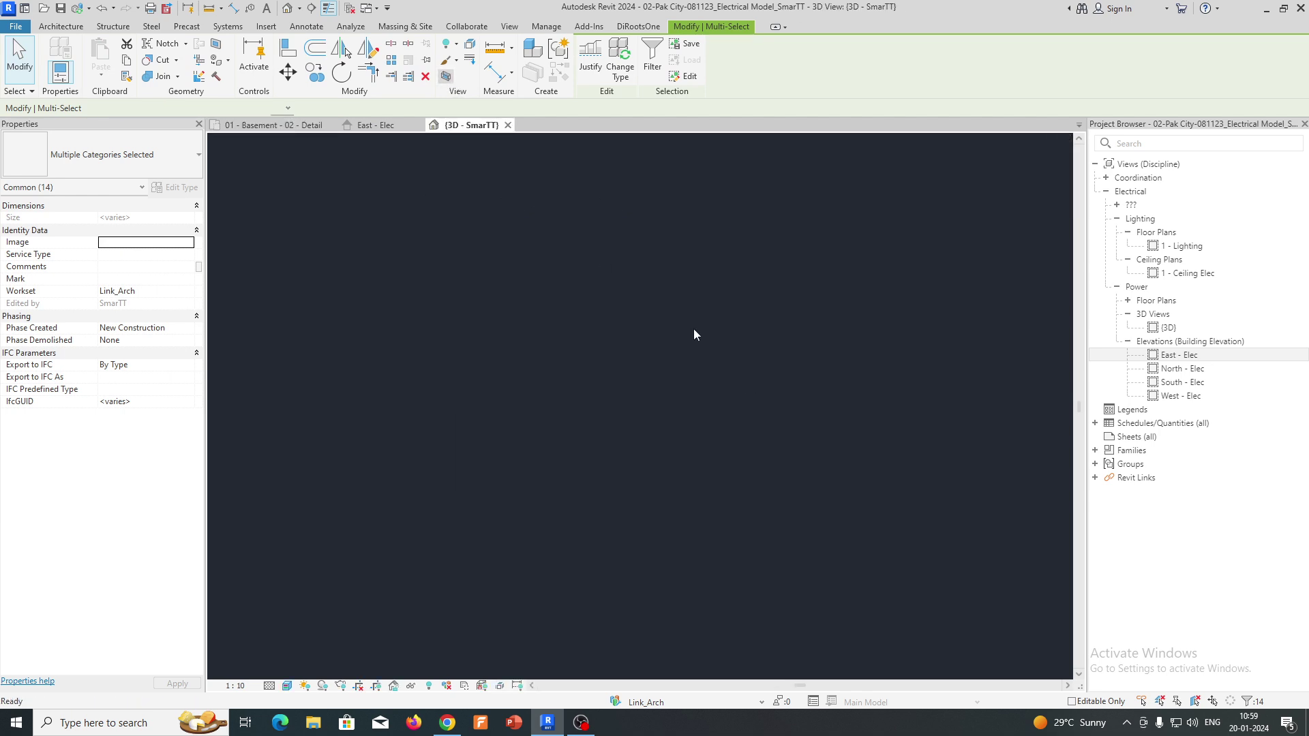
middle_click_drag(702, 503, 947, 450, "shift")
left_click(293, 128)
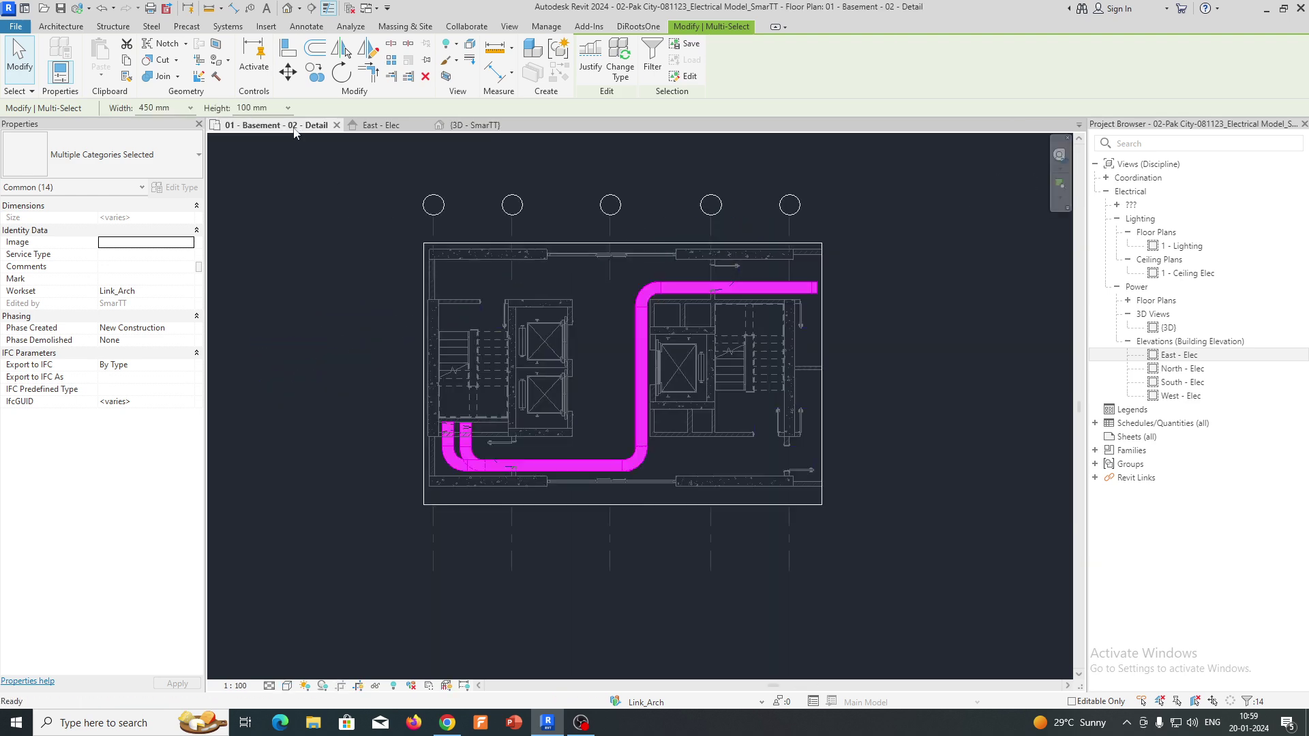
scroll(555, 418, "up", 4)
middle_click_drag(555, 417, 567, 497)
scroll(568, 497, "down", 3)
key("Escape")
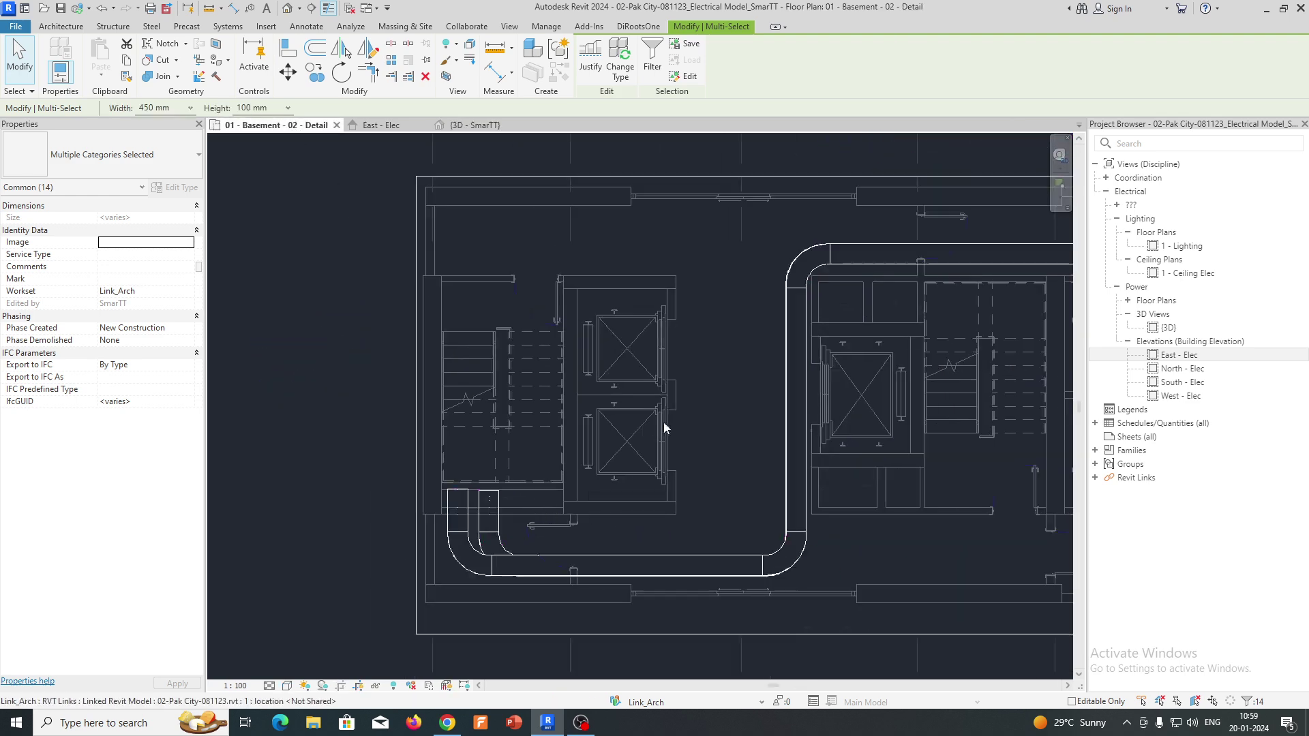
- Draw a 300 x 100 mm Telecom Cable-1 tray at 2750 mm elevation from the upper-left corridor around the left lifts into the shaft below the left stair
left_click(784, 377)
key("c")
key("s")
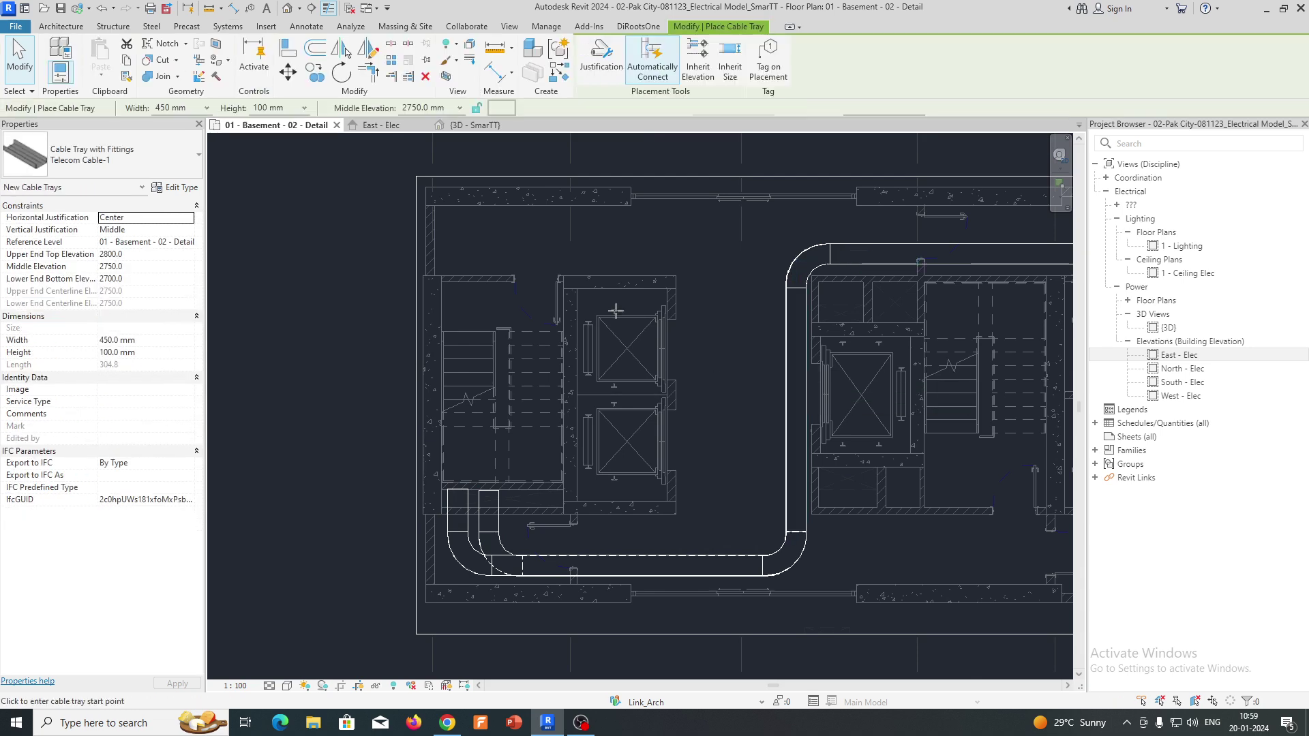
scroll(453, 257, "up", 1)
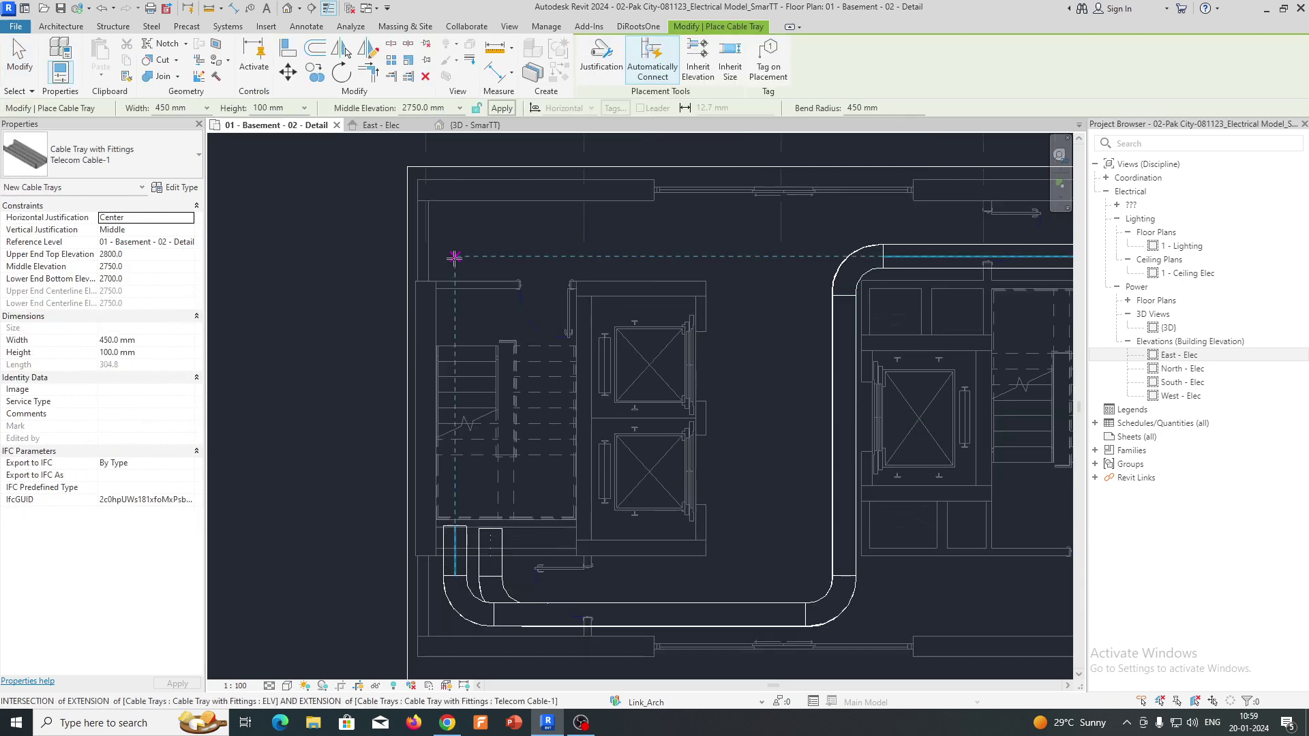
left_click(206, 109)
left_click(171, 242)
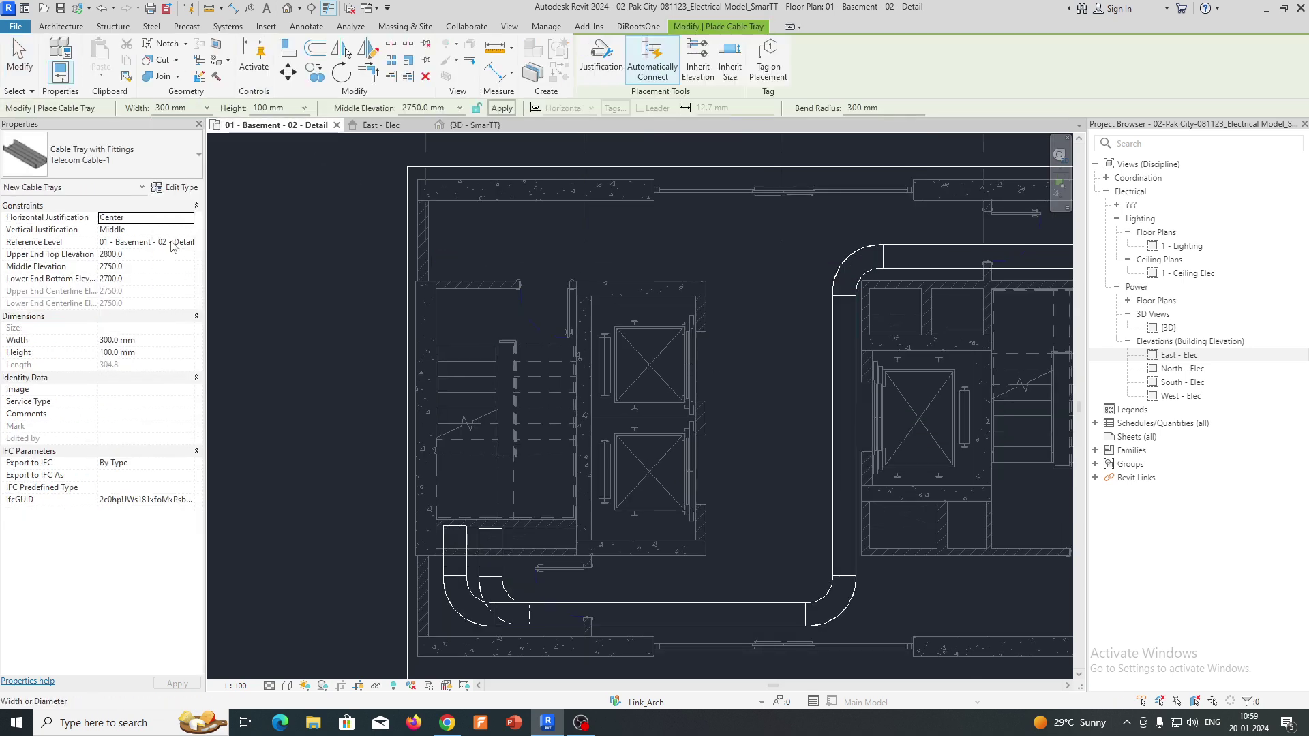
left_click(441, 268)
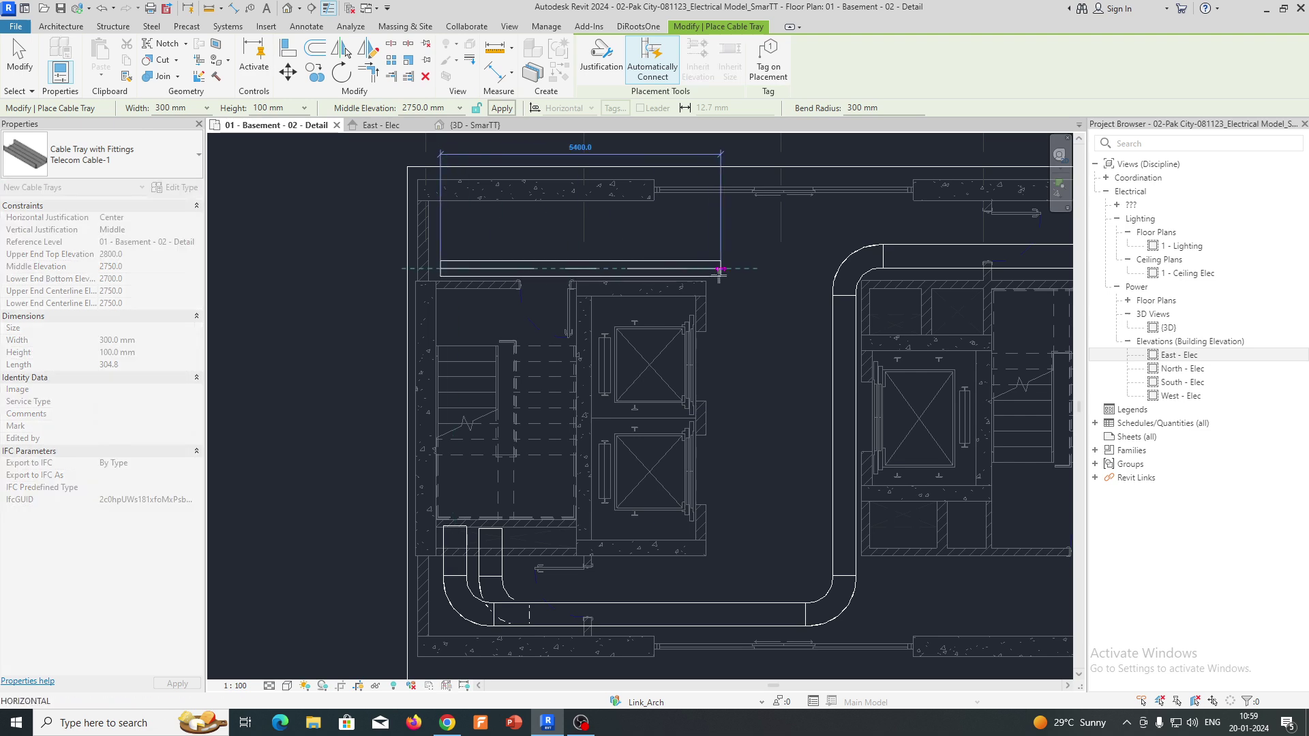
left_click(721, 270)
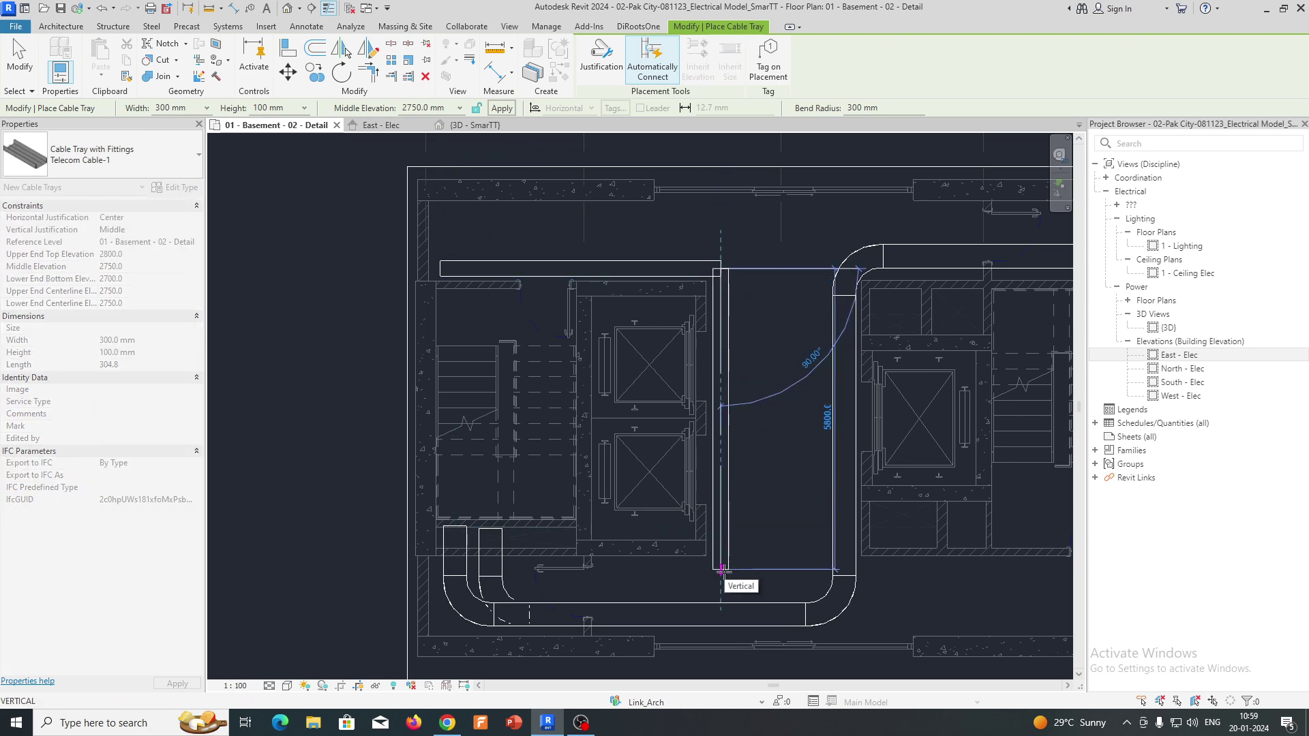
left_click(721, 570)
scroll(586, 575, "up", 3)
left_click(545, 549)
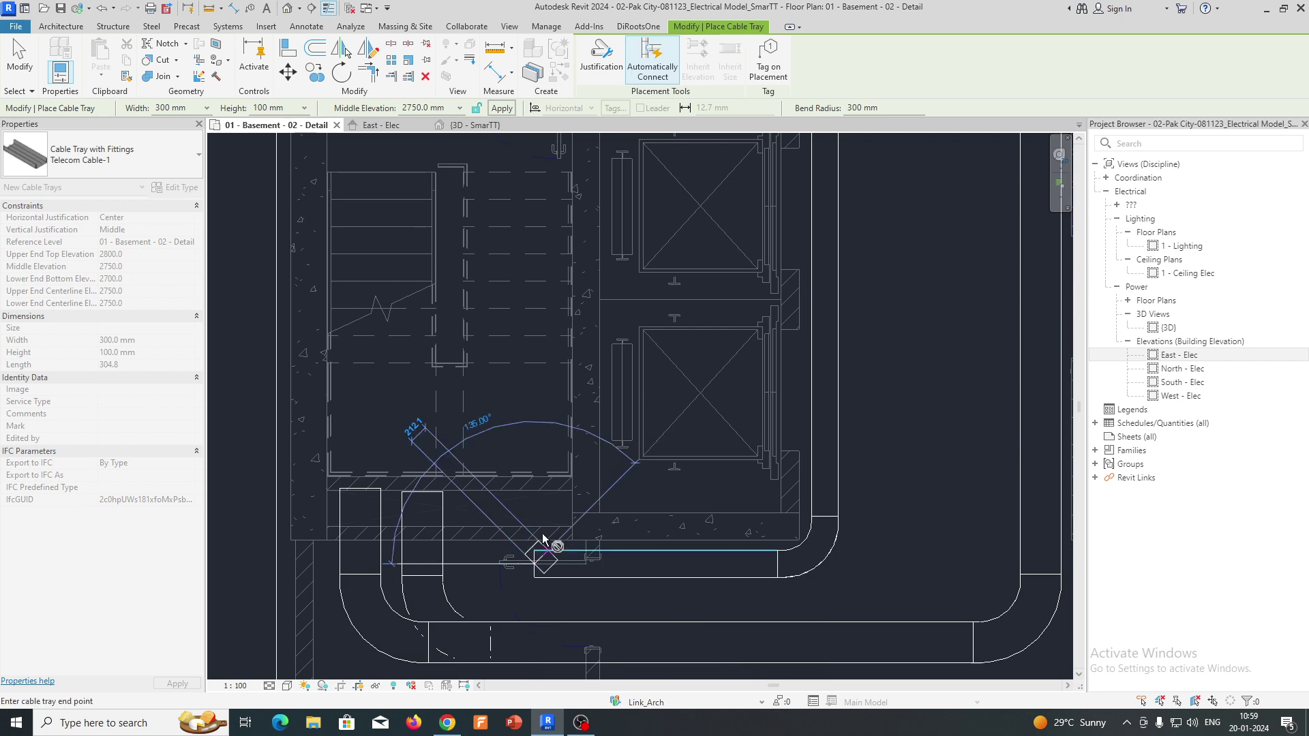
left_click(534, 494)
scroll(534, 495, "down", 3)
key("Escape")
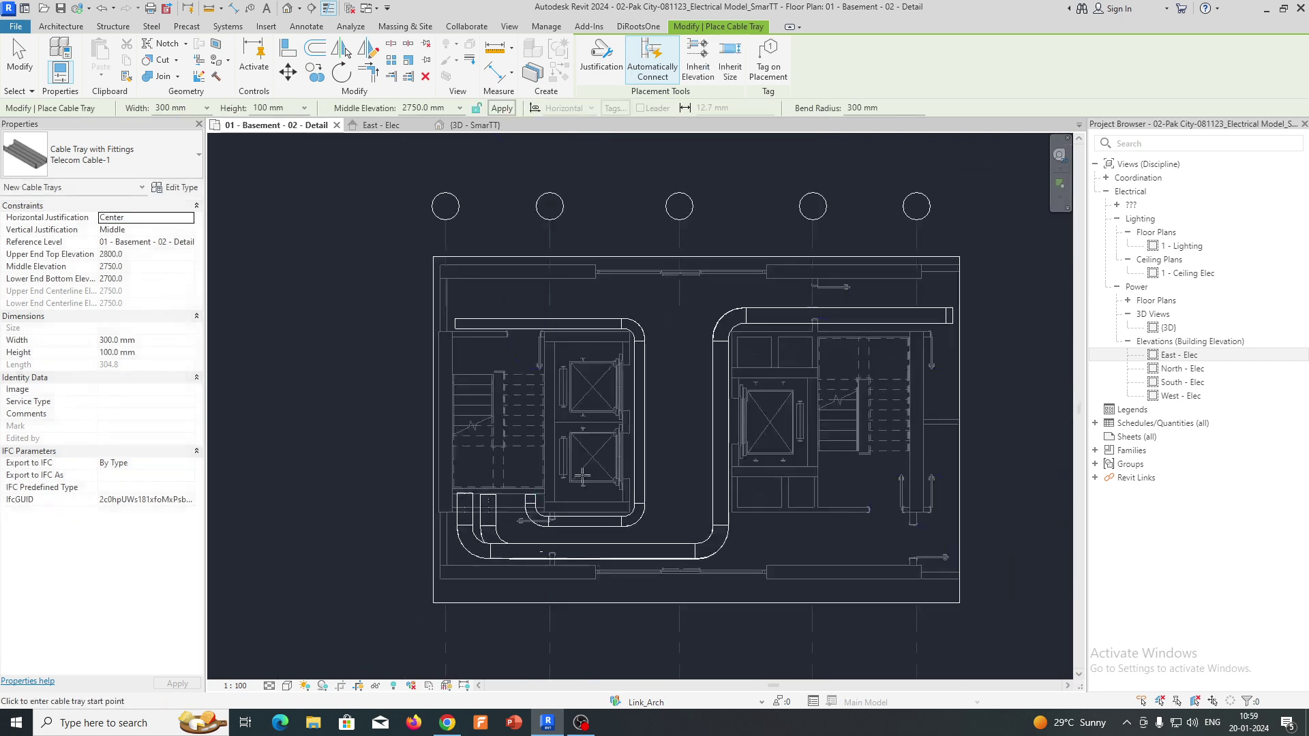
key("Escape")
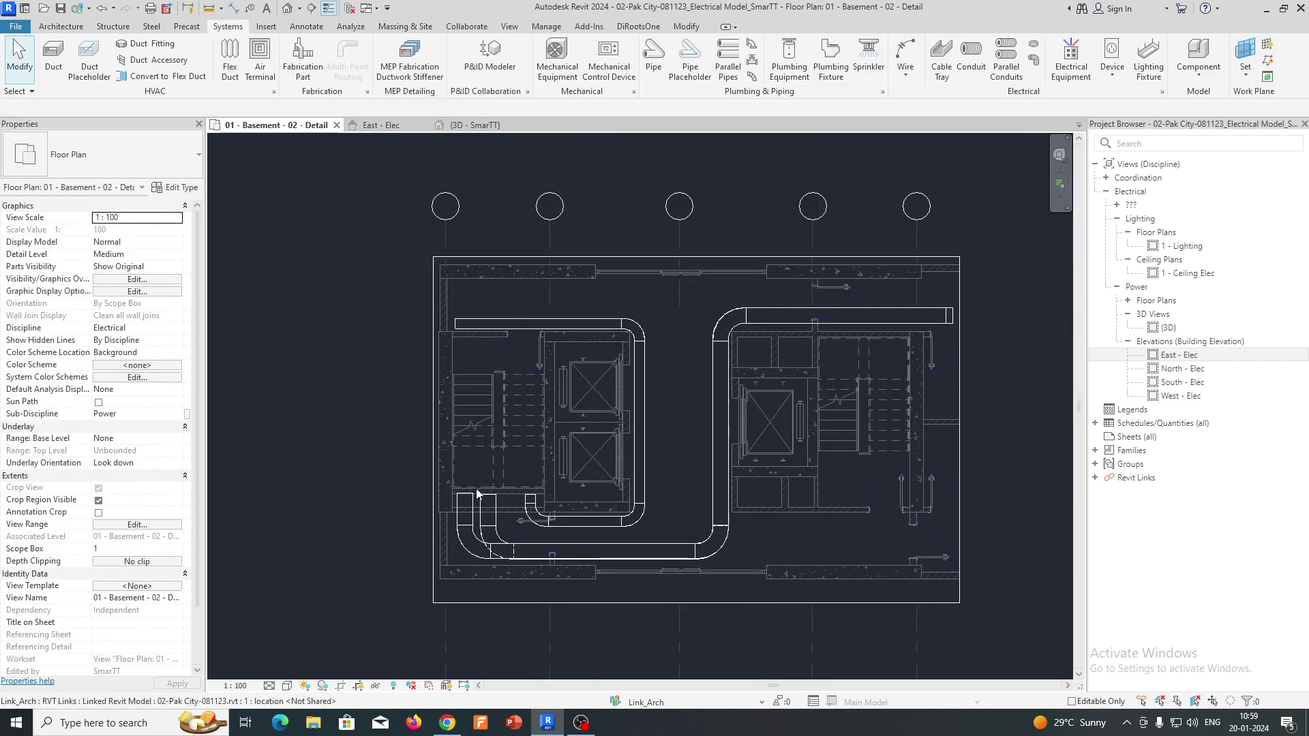
- Shorten the 450 mm telecom tray's end in the shaft below the left stair to line up with the neighbouring tray ends
scroll(476, 488, "up", 6)
left_click(450, 493)
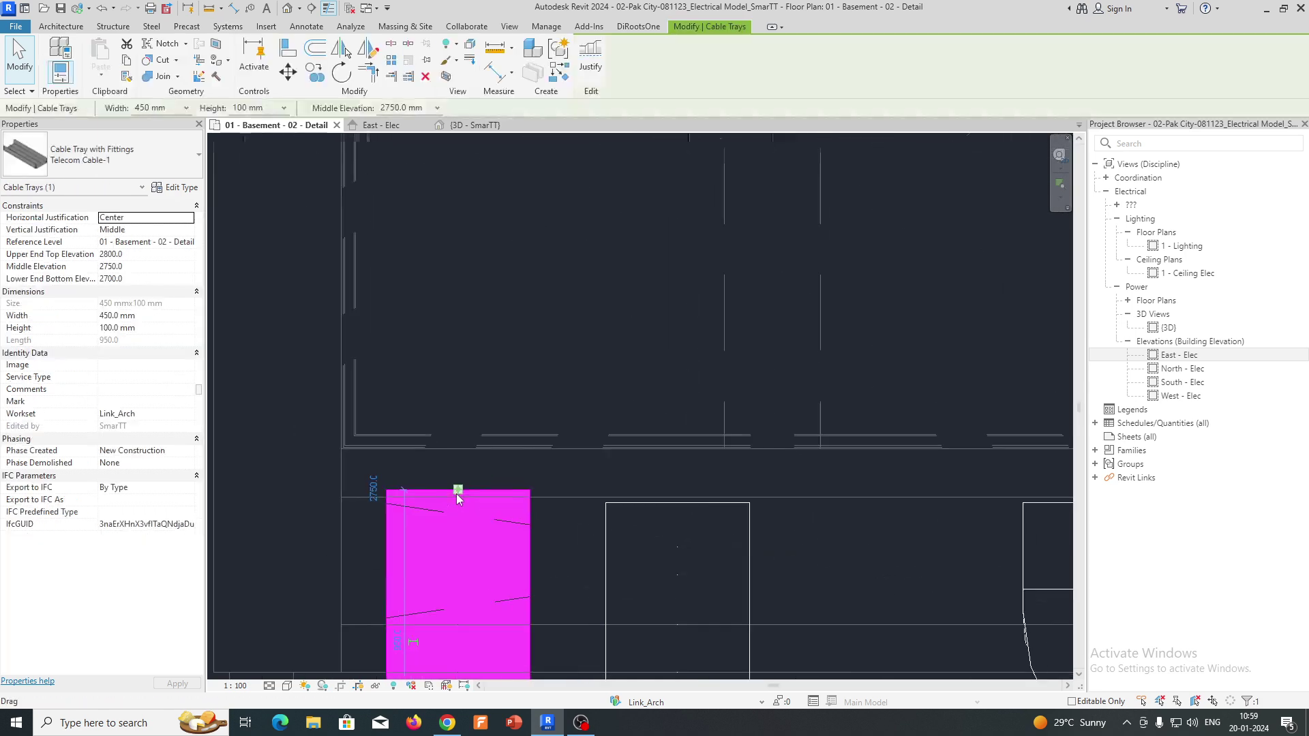
scroll(459, 503, "up", 1)
key("Escape")
scroll(529, 477, "down", 6)
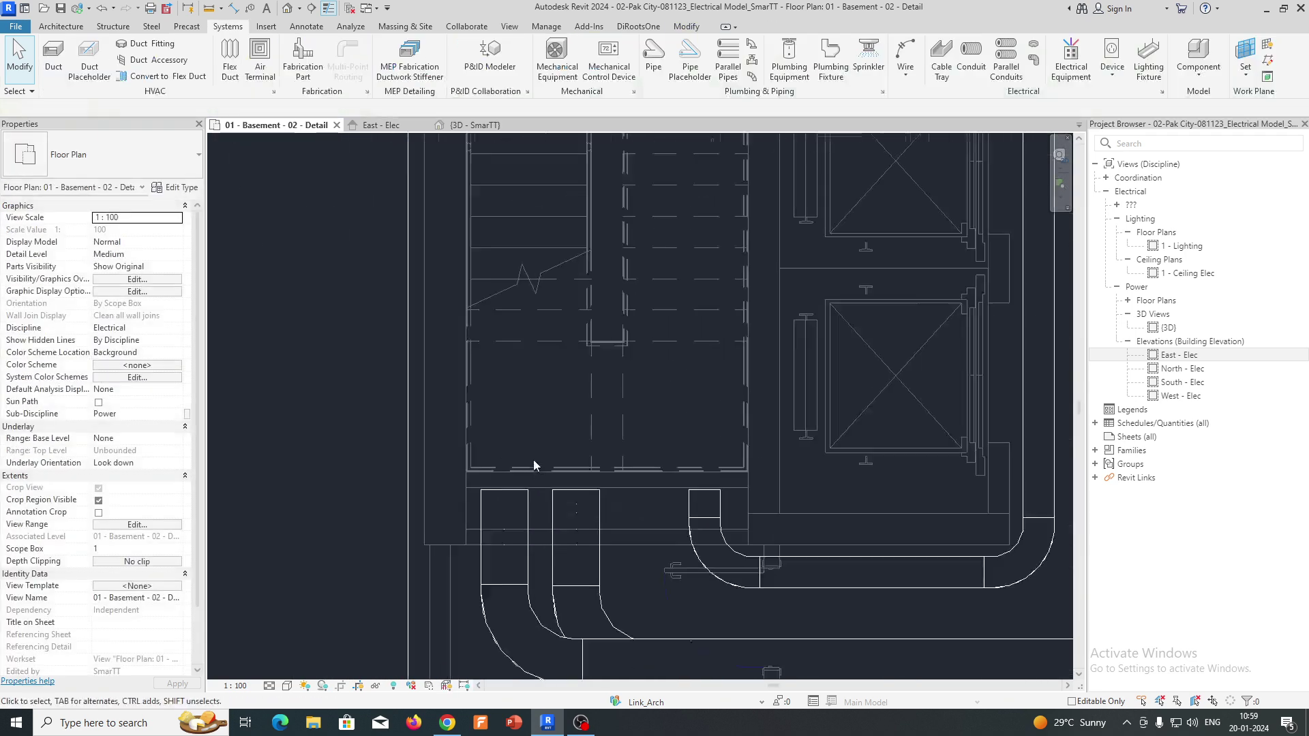
- Create a building section along the left wall from the left stair past the lower corridor, facing the trays, with a far clip offset of about 703 mm
middle_click_drag(537, 416, 465, 423)
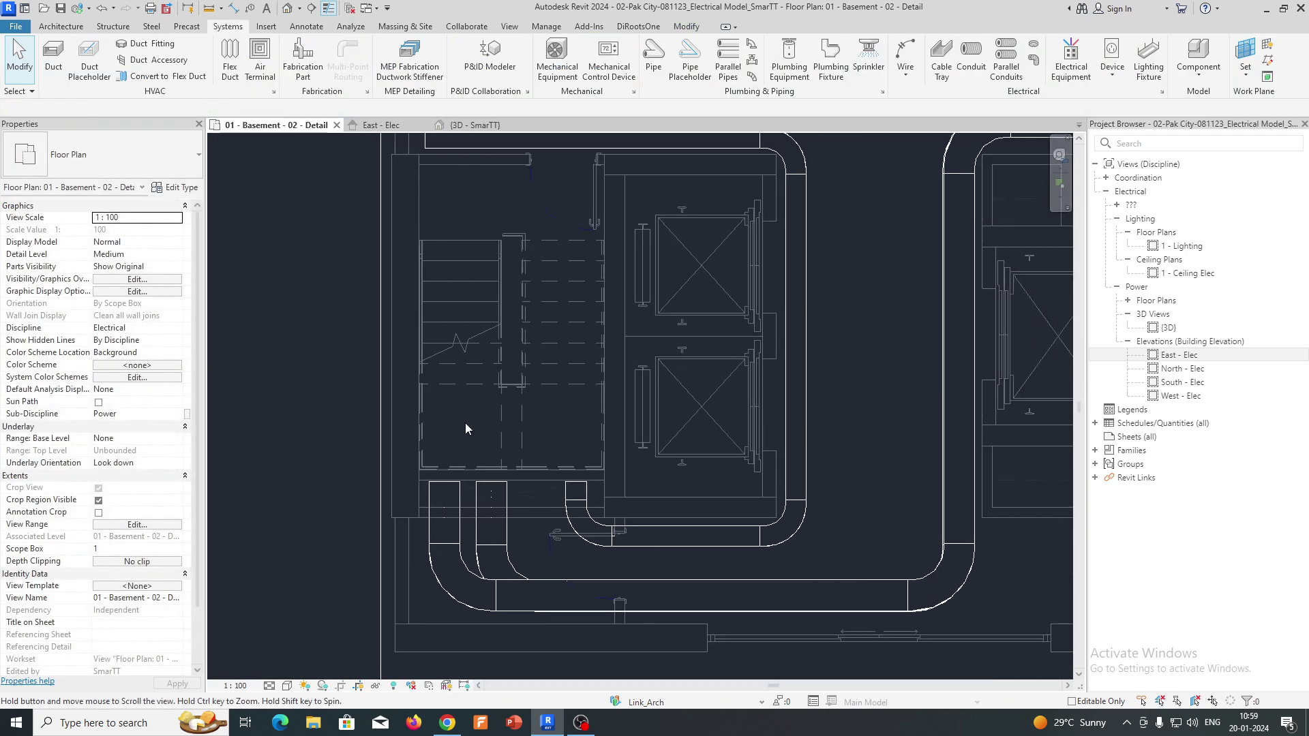
left_click(312, 8)
left_click(426, 439)
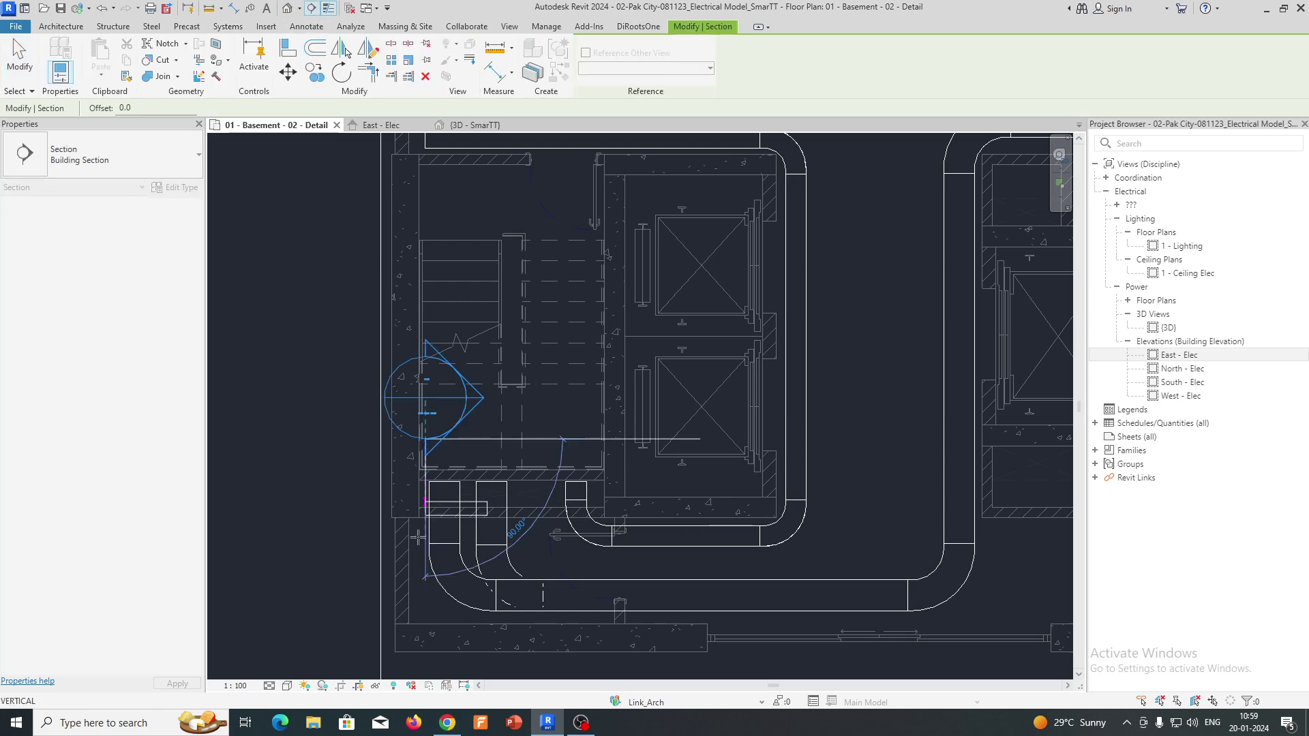
middle_click_drag(414, 582, 441, 441)
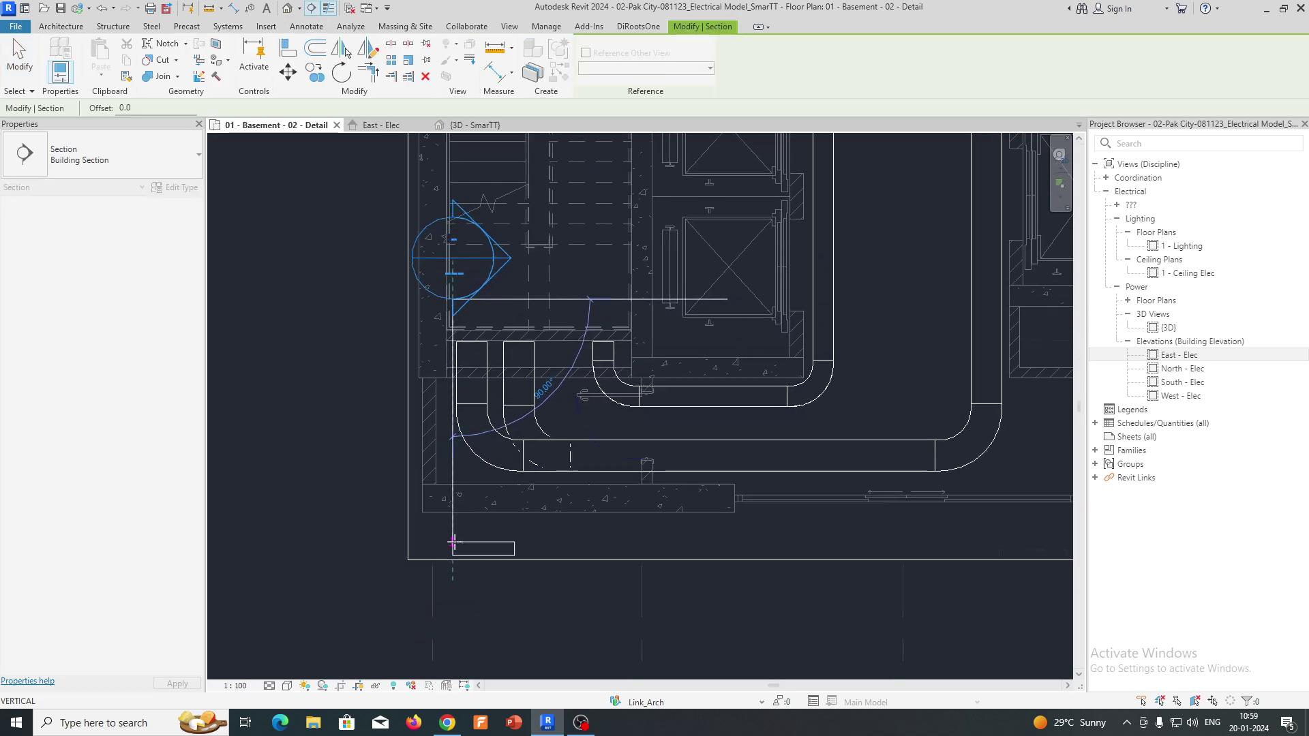
left_click(474, 530)
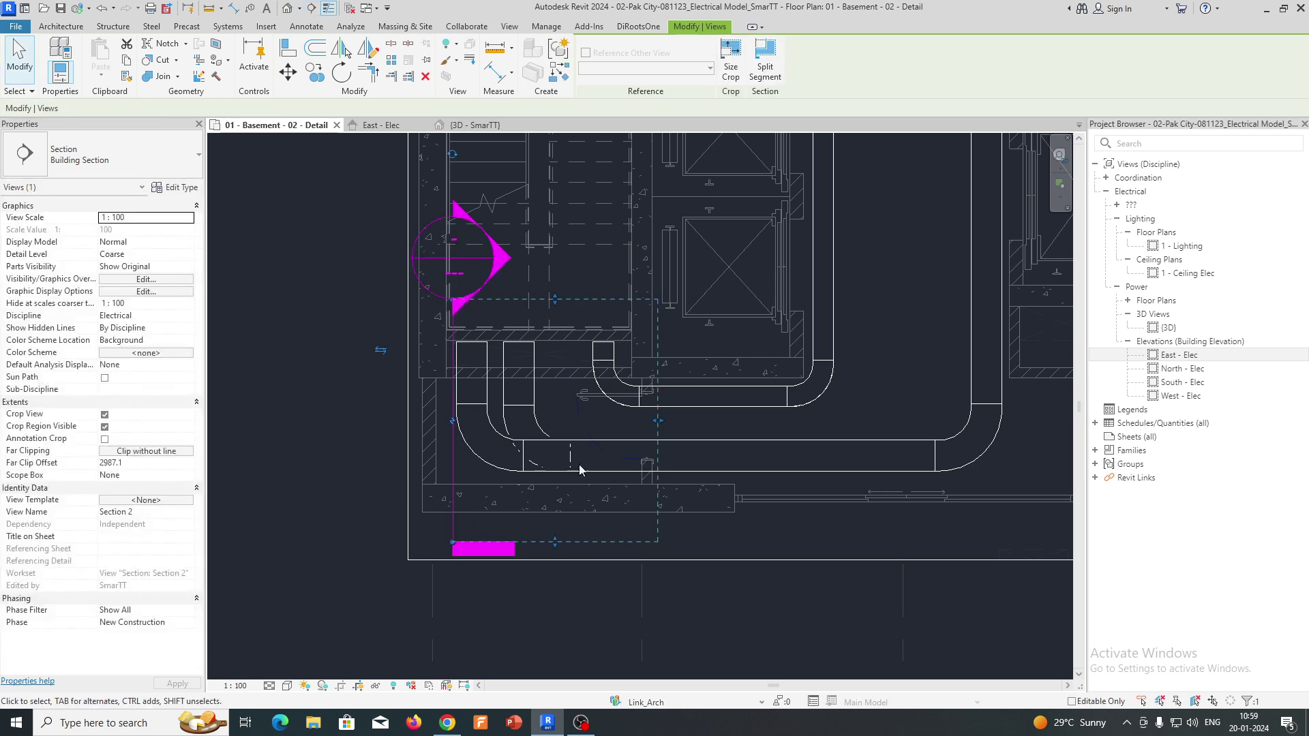
left_click_drag(507, 422, 501, 422)
key("Escape")
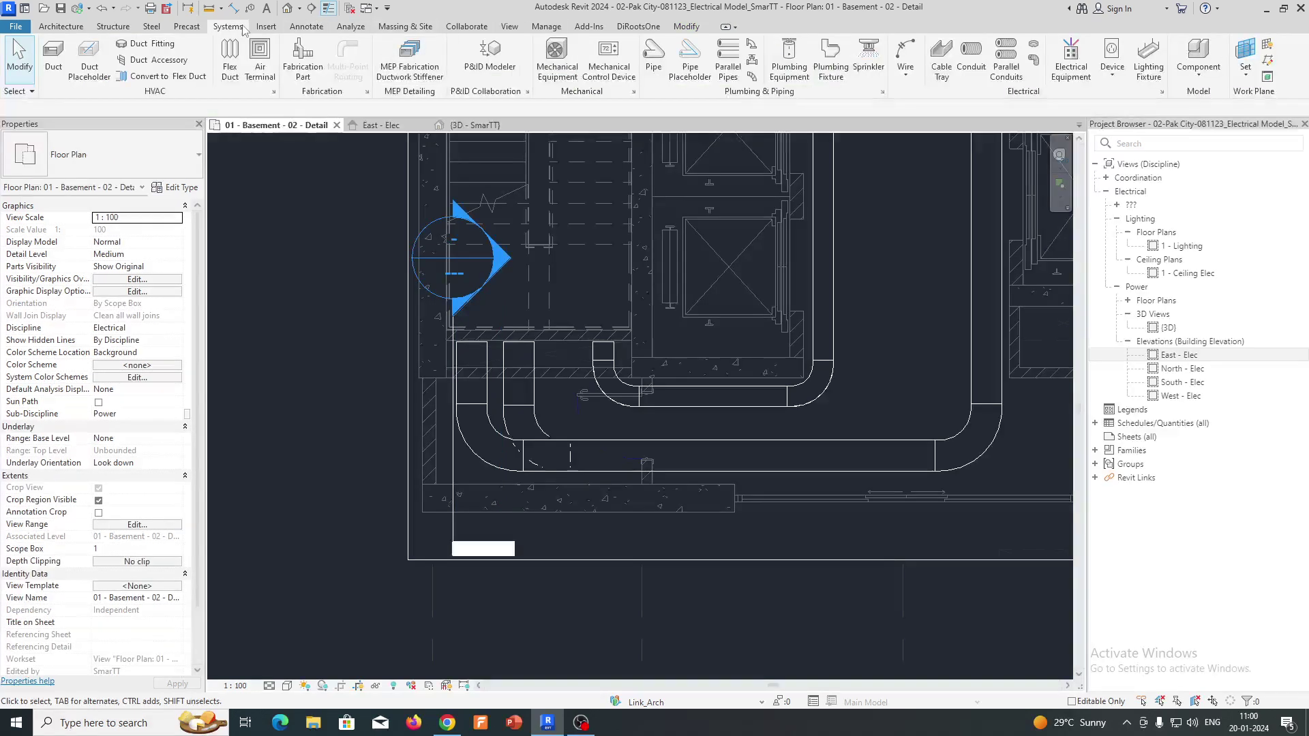
- Open the view of the section along the left wall and set its detail level to Fine
left_click(516, 30)
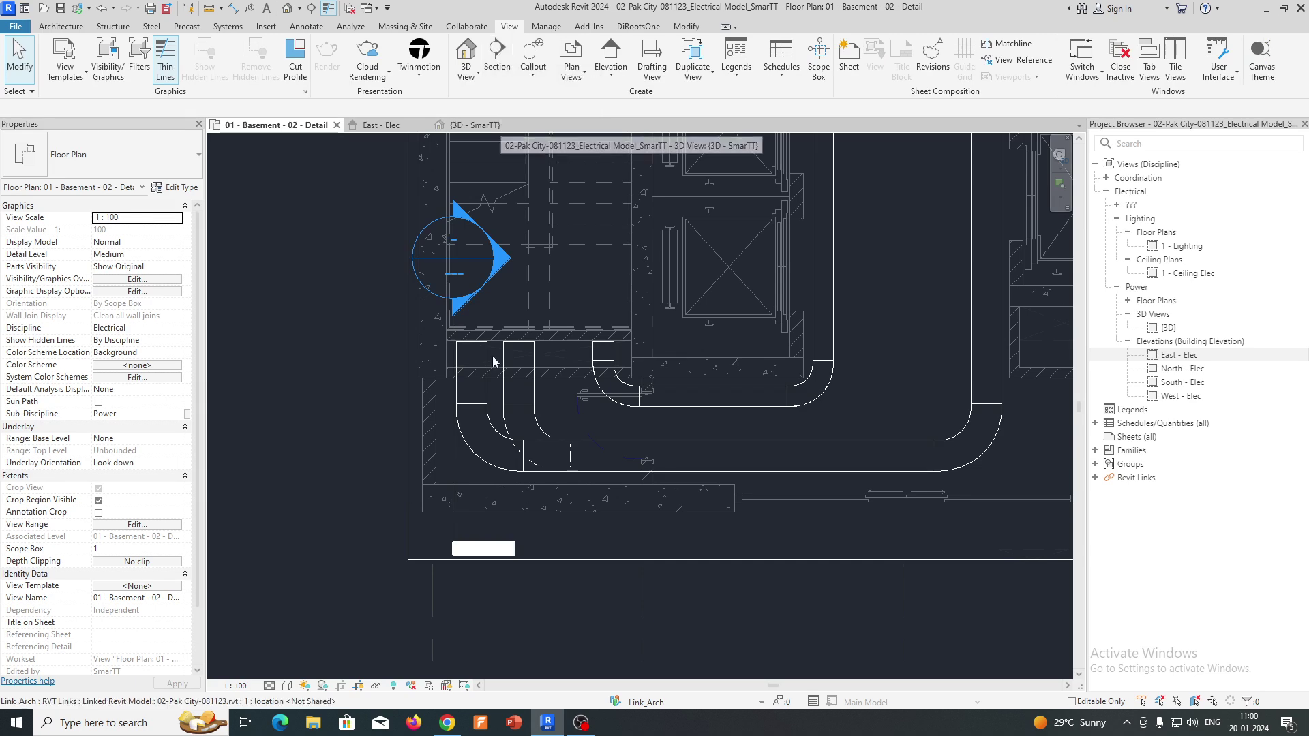
left_click(457, 463)
right_click(457, 464)
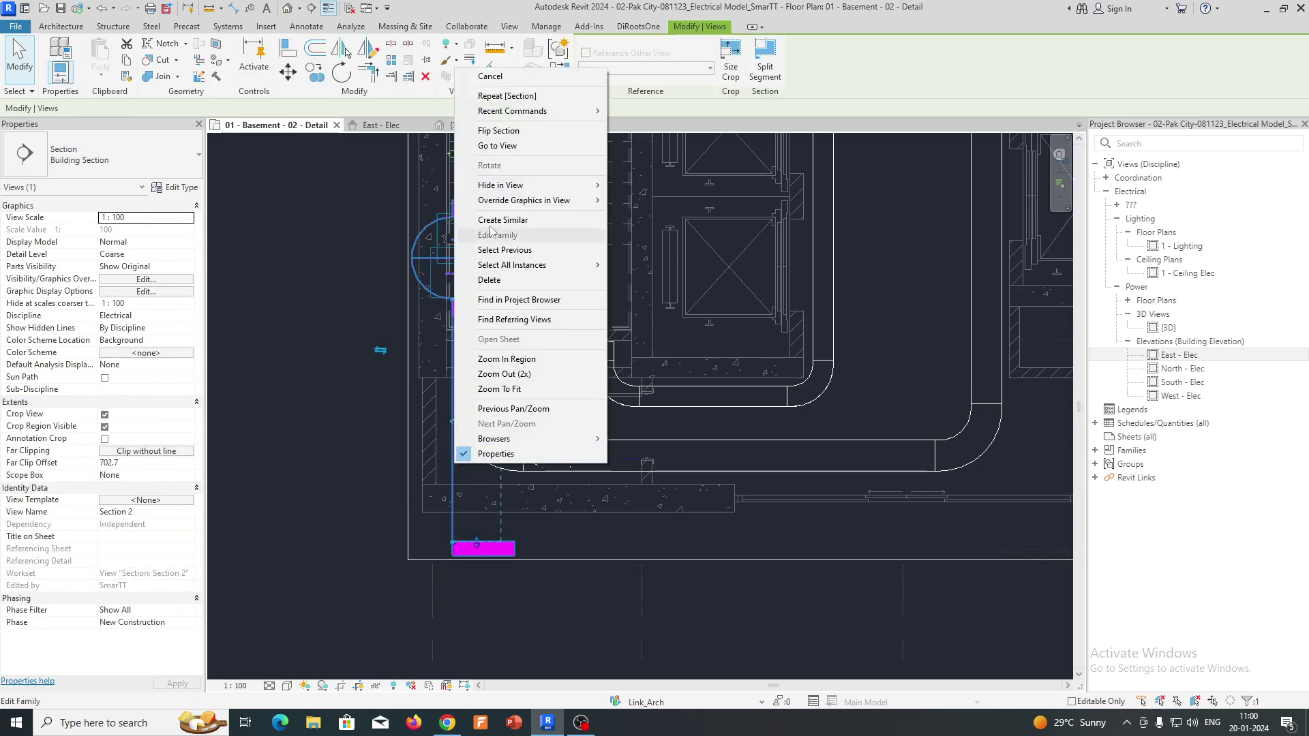
left_click(492, 146)
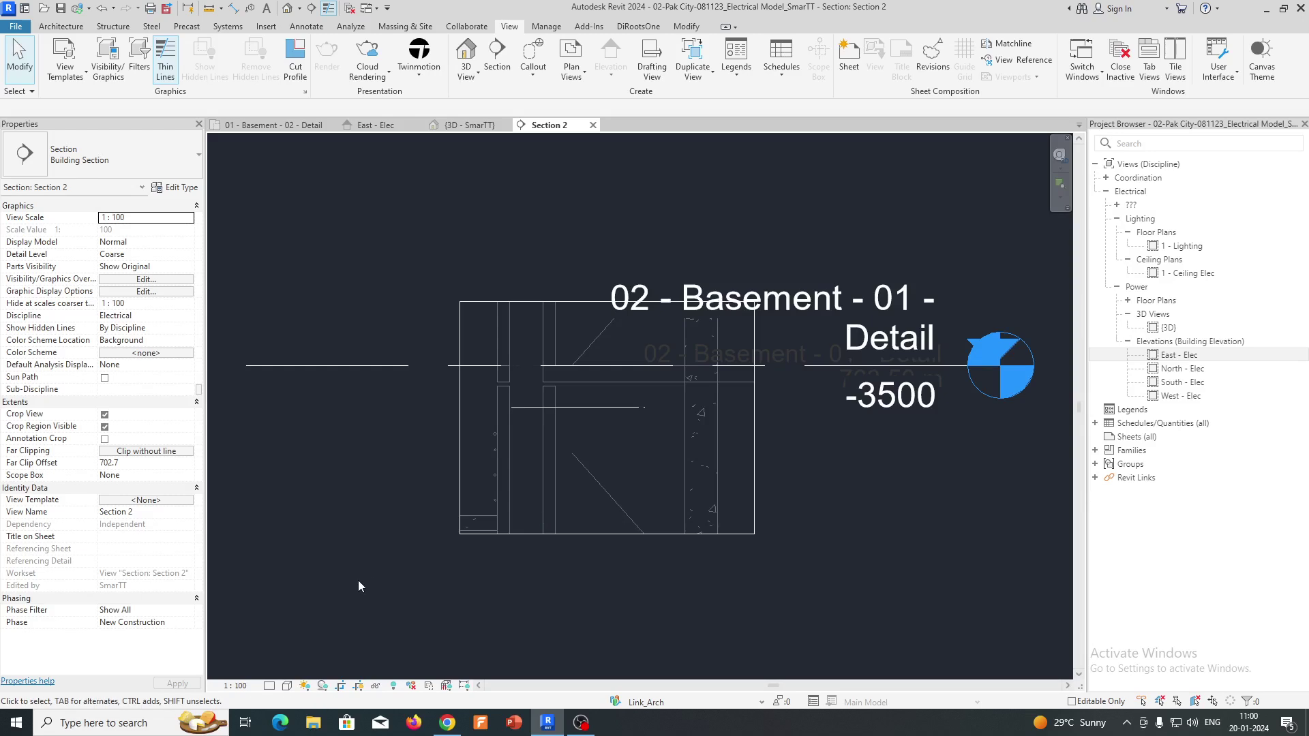
left_click(270, 685)
left_click(287, 671)
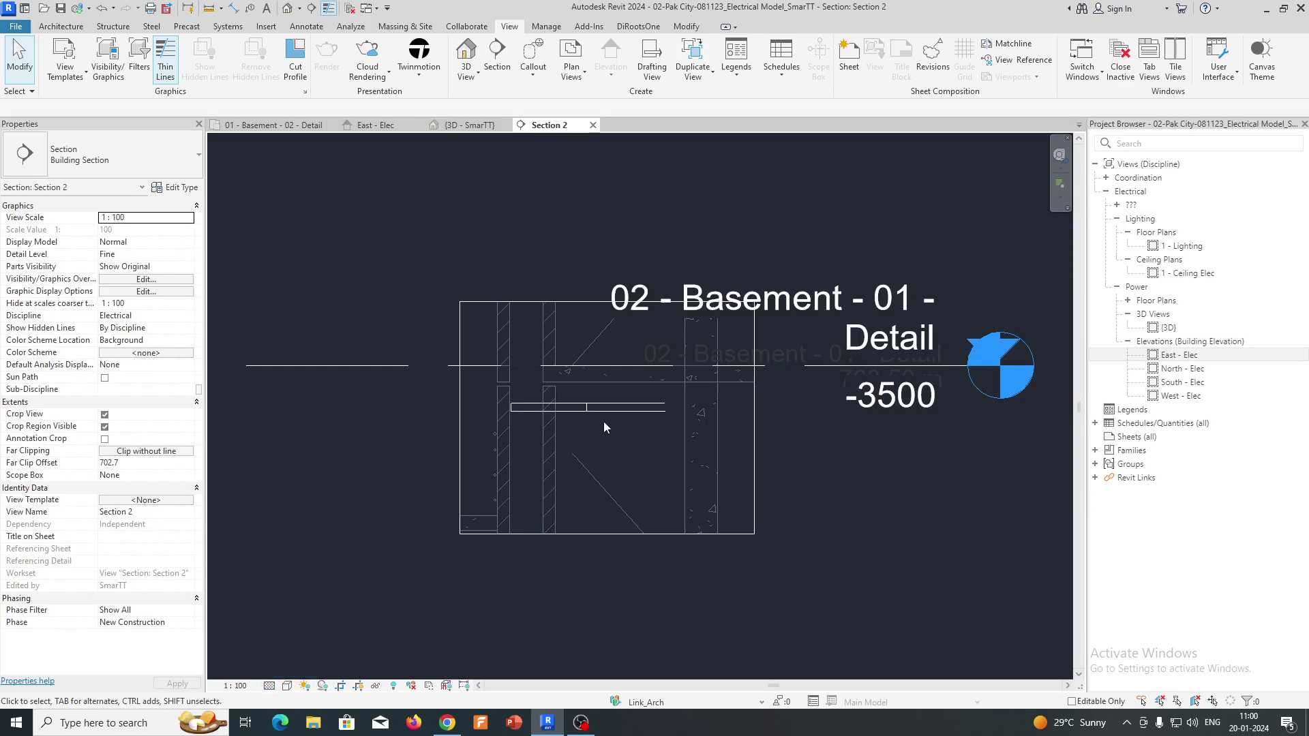
scroll(603, 421, "up", 2)
scroll(682, 431, "down", 5)
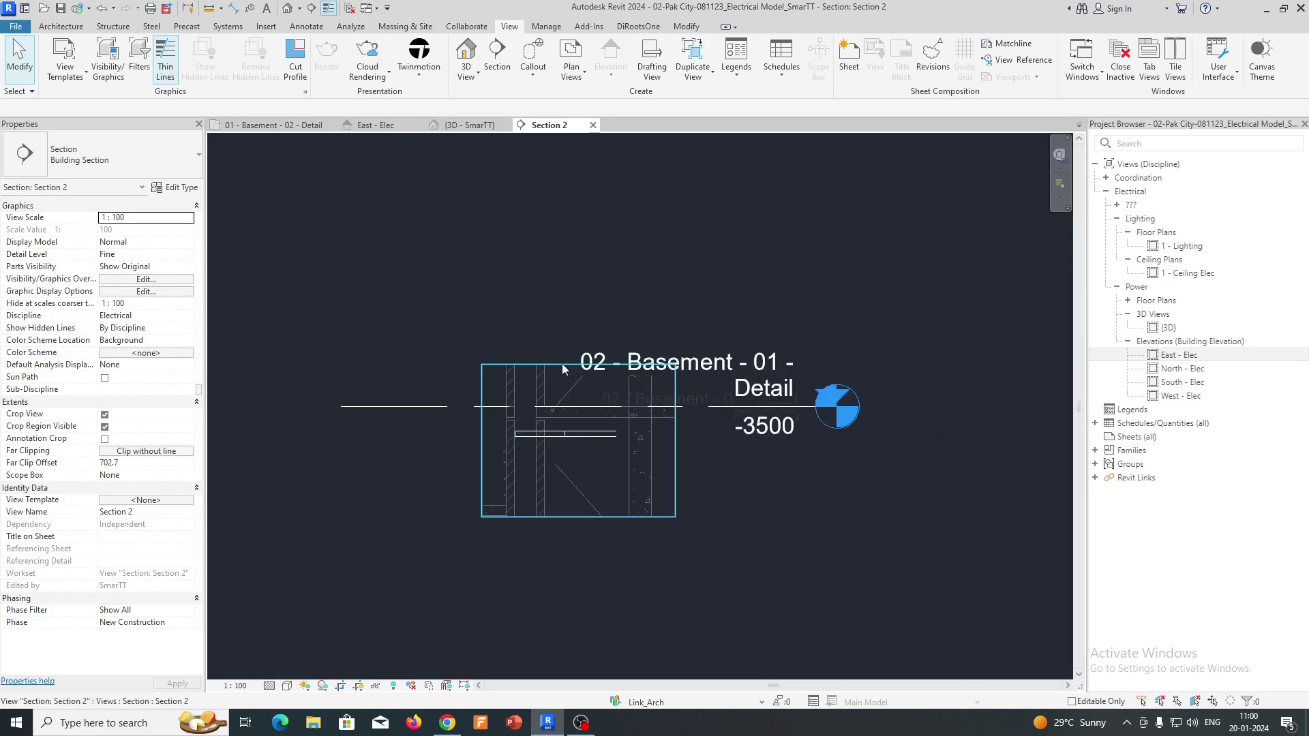
- Extend the section's crop region from below the foundation to above the roof and set the view scale to 1:20
left_click(594, 399)
middle_click_drag(594, 399, 578, 581)
left_click_drag(570, 577, 602, 263)
scroll(579, 409, "down", 5)
middle_click_drag(597, 306, 560, 552)
left_click_drag(602, 263, 542, 265)
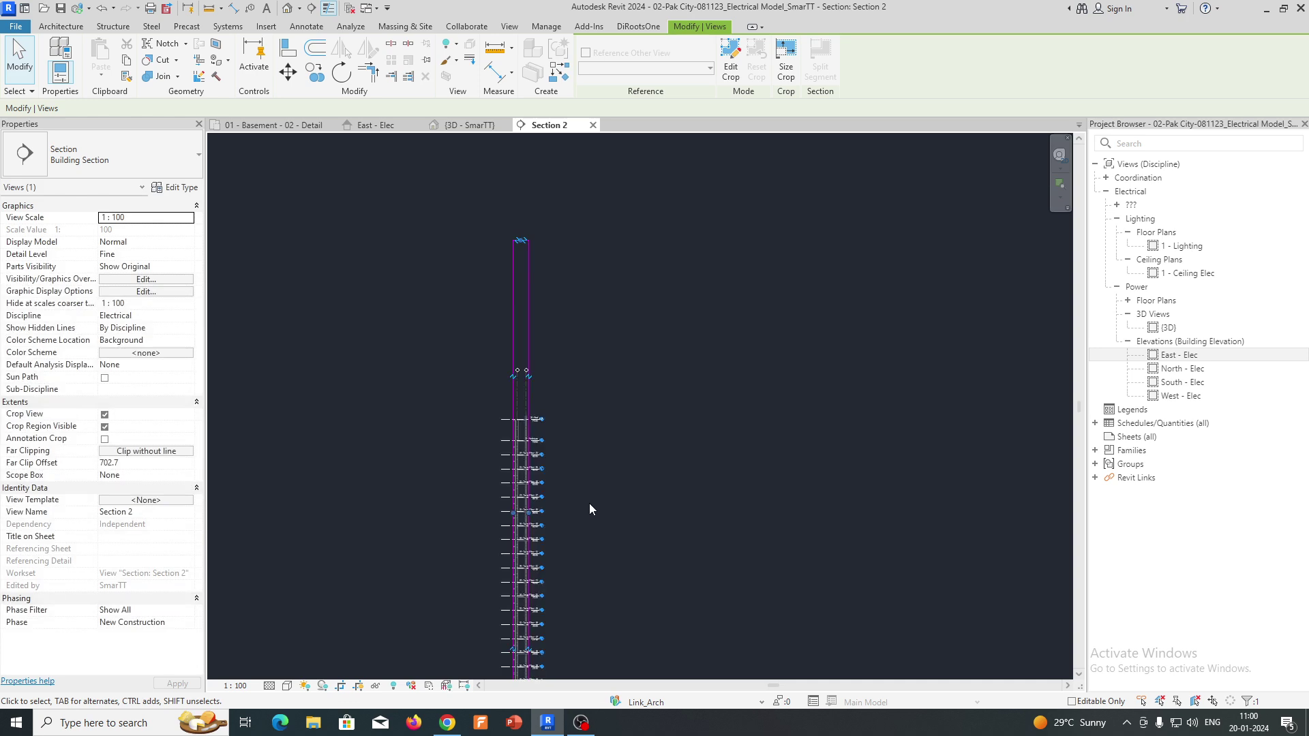
middle_click_drag(589, 503, 591, 265)
scroll(522, 487, "up", 5)
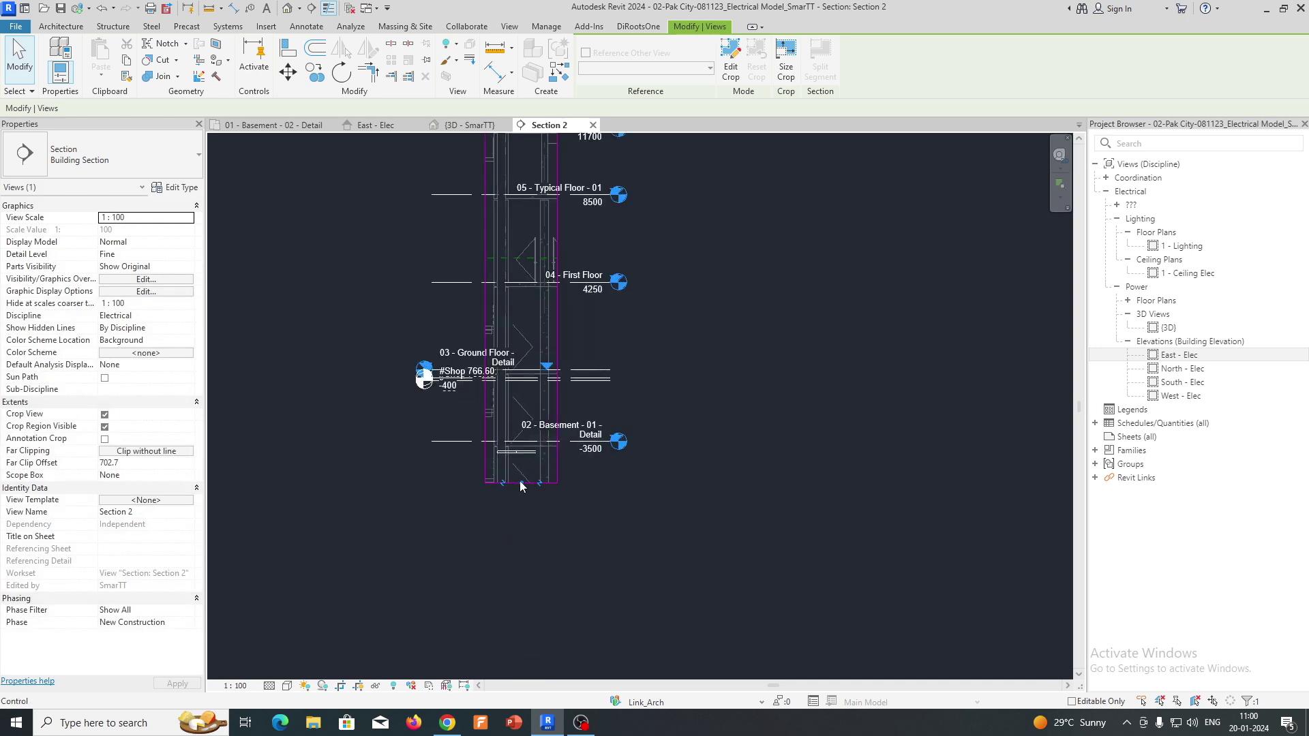
scroll(518, 488, "up", 2)
key("Escape")
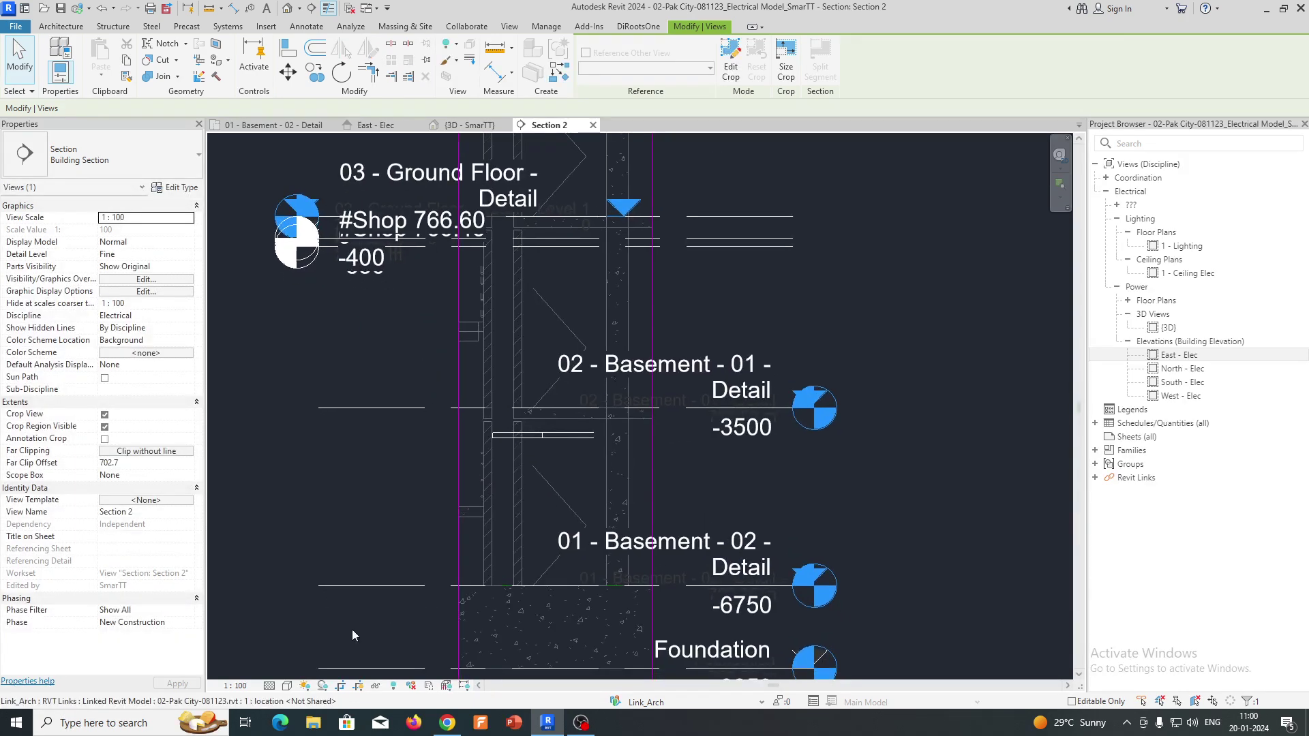
left_click(235, 685)
left_click(242, 550)
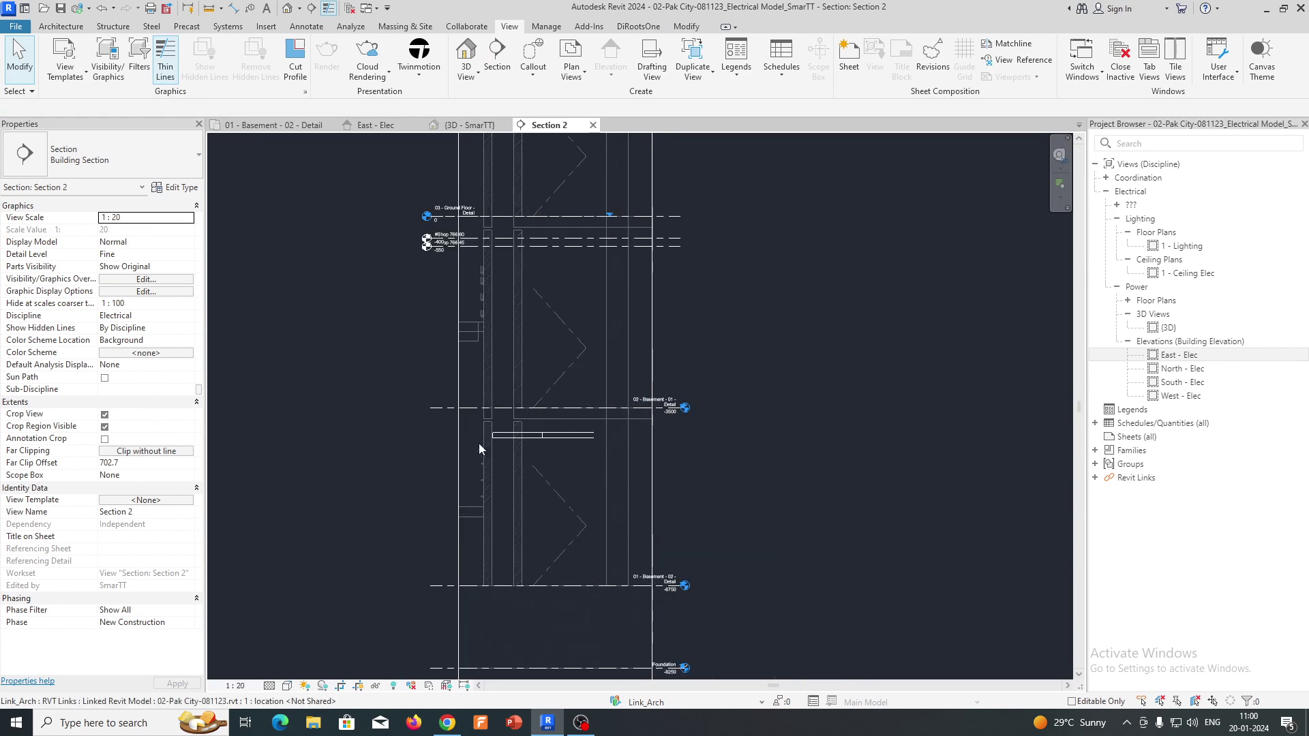
- Shorten the 450 mm Telecom Cable-1 tray's end in the shaft to a tray length of 790 mm
scroll(481, 441, "up", 4)
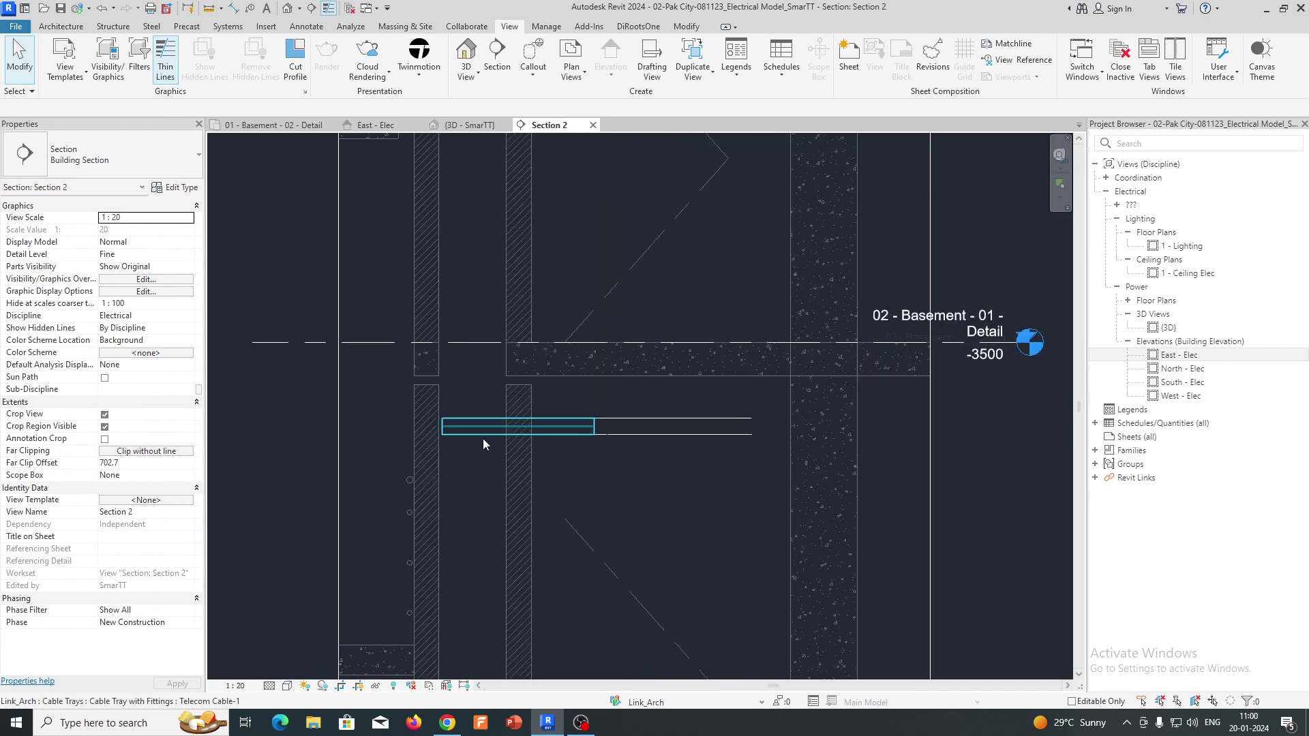
left_click(464, 435)
scroll(447, 430, "up", 2)
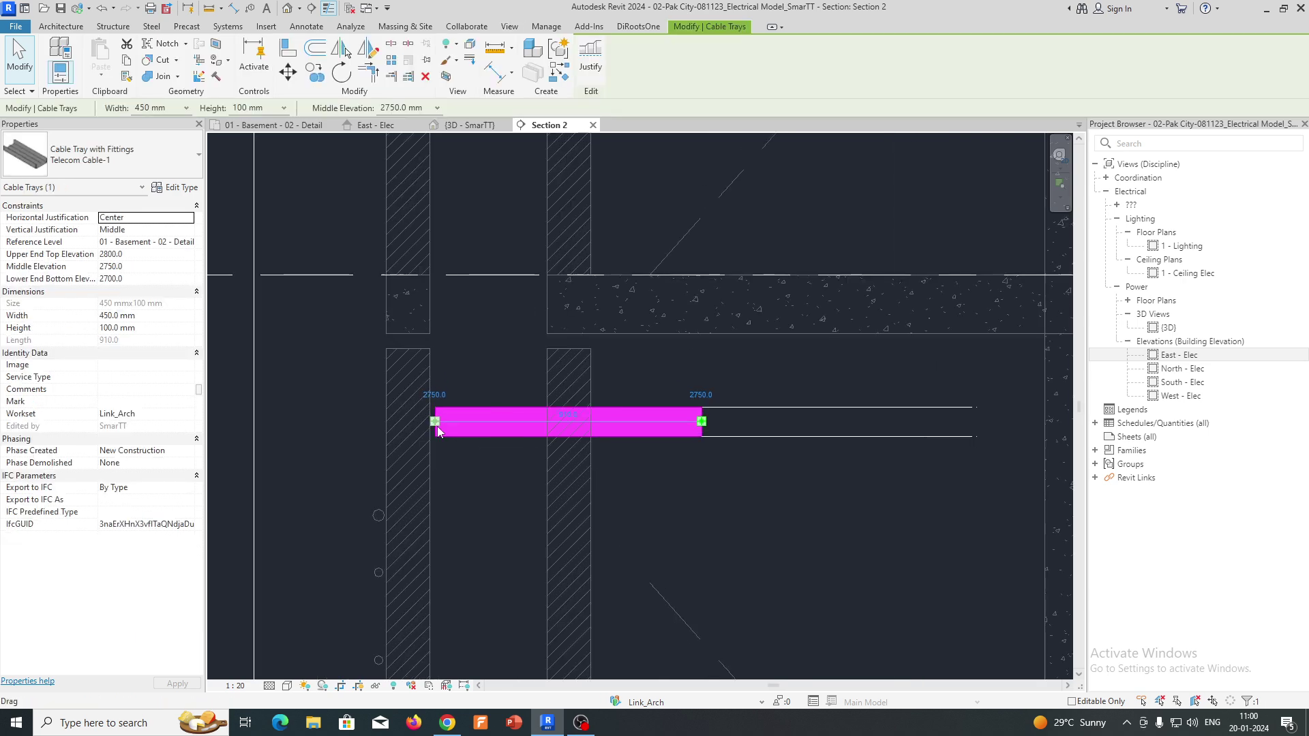
left_click_drag(435, 422, 470, 422)
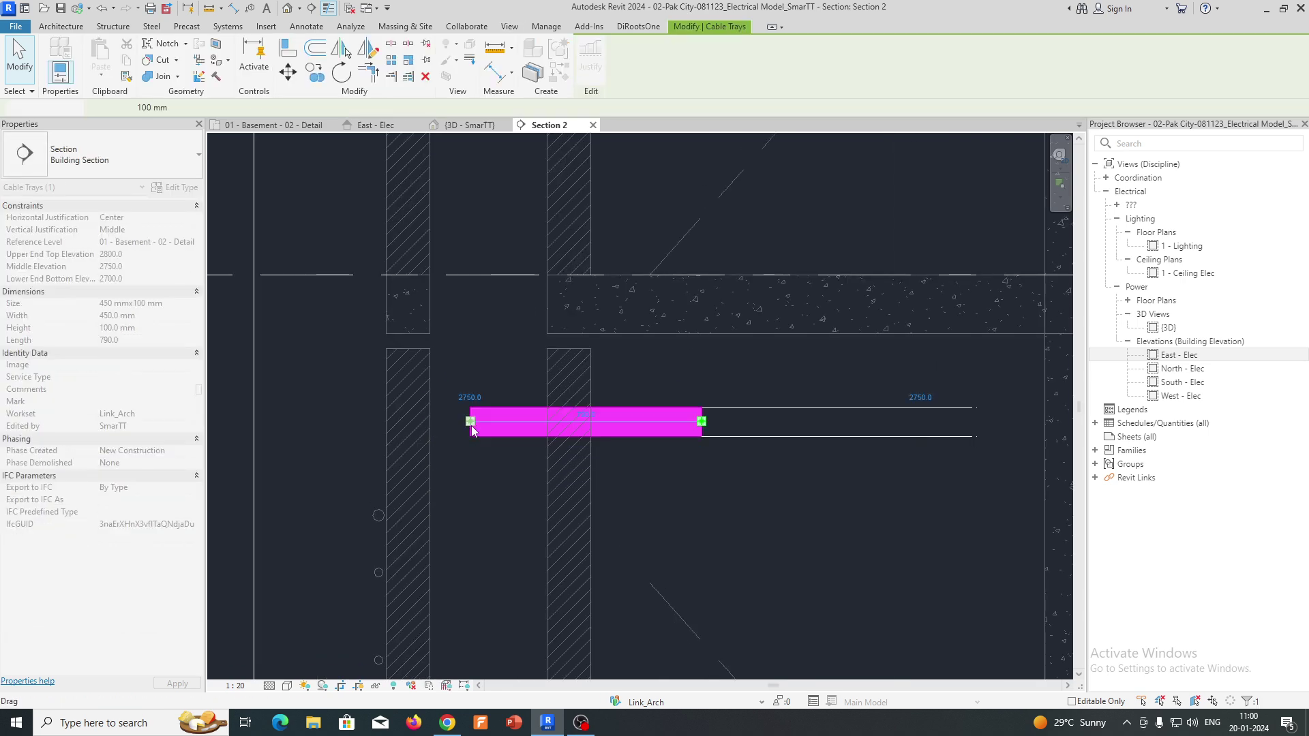
scroll(505, 461, "down", 2)
- Draw a Telecom Cable-1 riser from the shortened tray end up the shaft to 84210 mm elevation above the roof, turning horizontally towards the outer wall
right_click(488, 450)
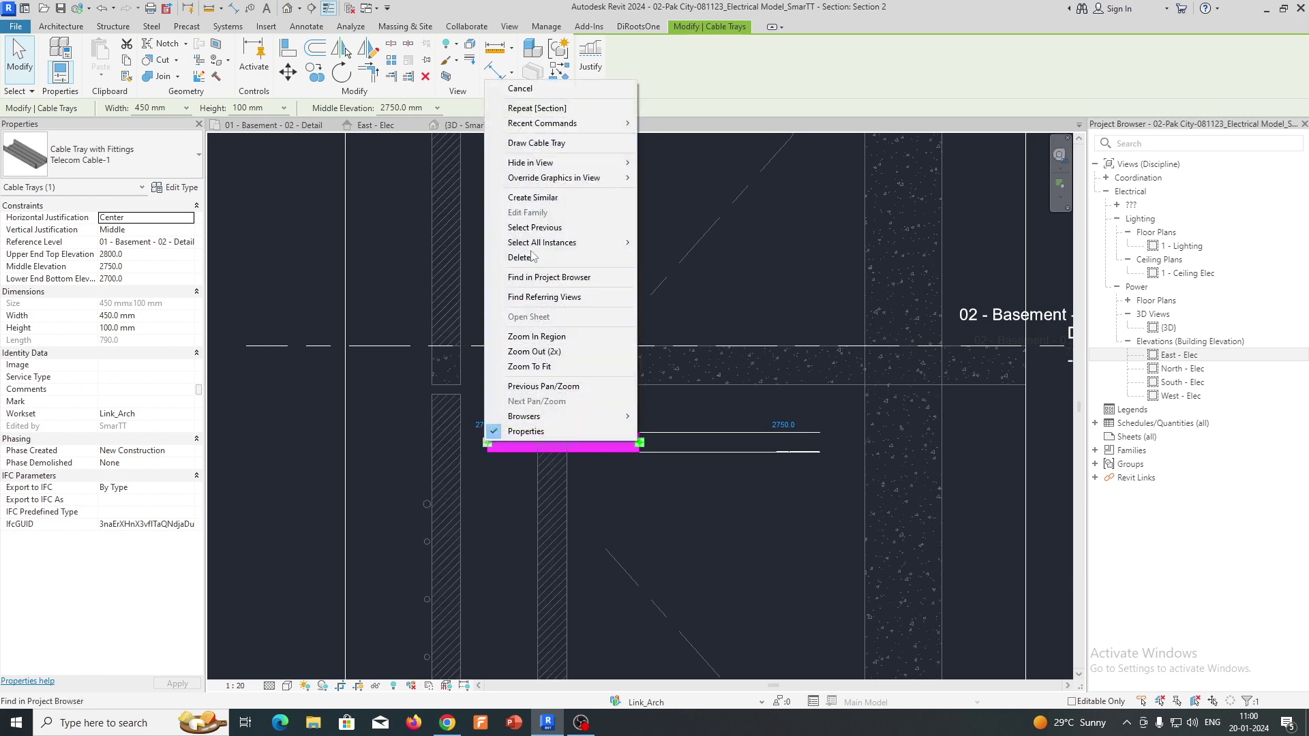
left_click(545, 144)
scroll(514, 549, "down", 4)
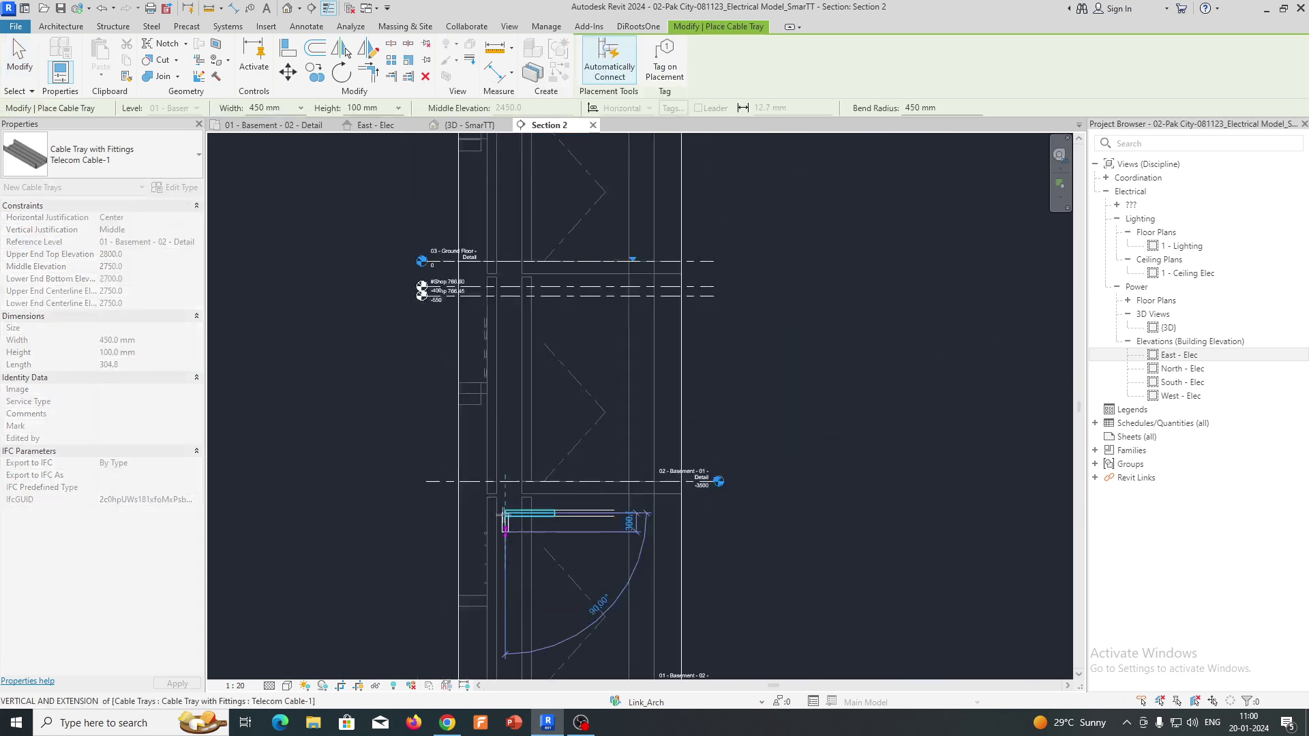
middle_click_drag(501, 298, 497, 588)
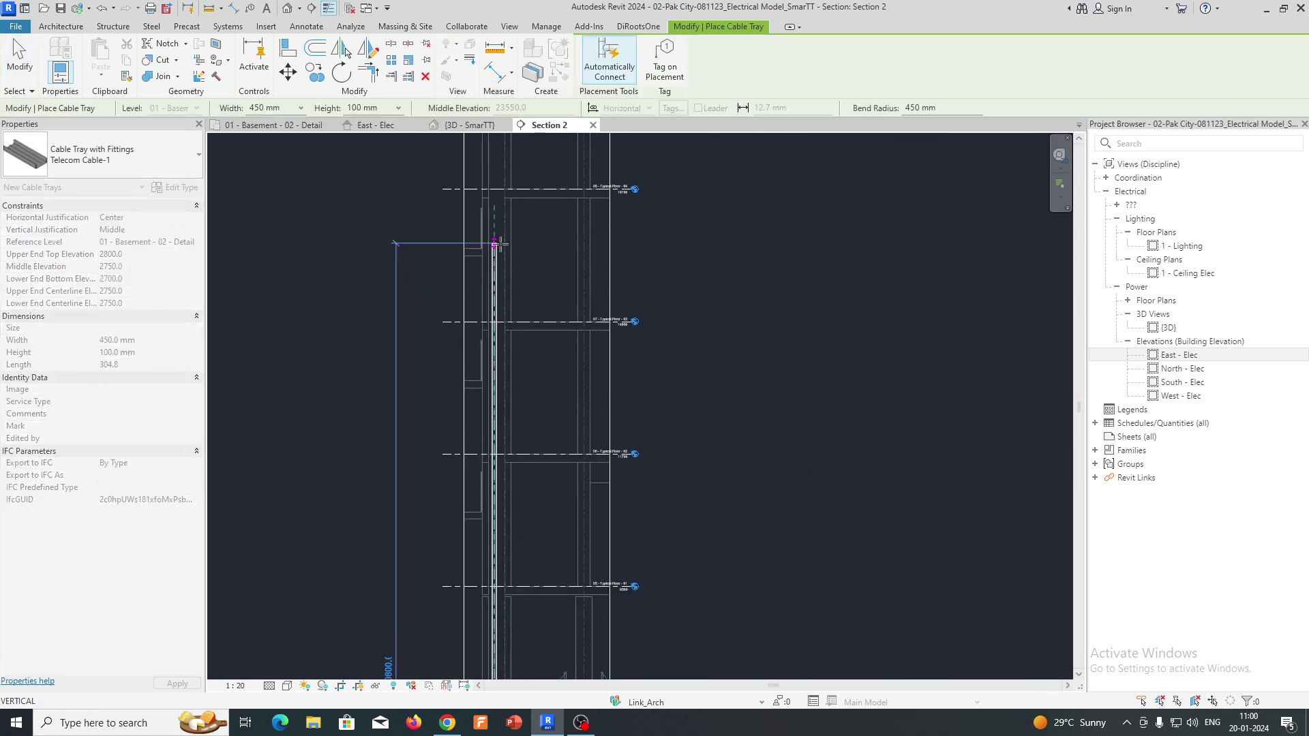
middle_click_drag(499, 246, 465, 551)
middle_click_drag(461, 272, 428, 576)
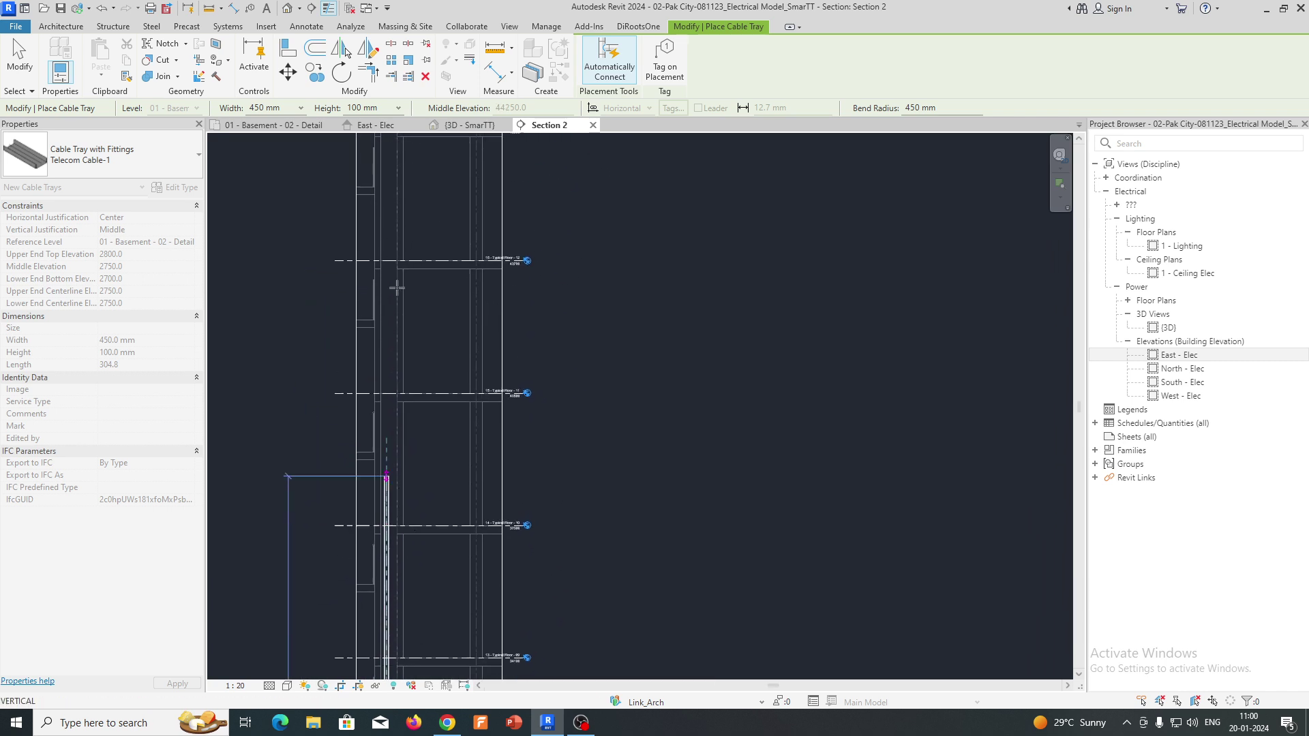
middle_click_drag(397, 285, 378, 547)
middle_click_drag(373, 251, 336, 500)
middle_click_drag(330, 237, 325, 487)
middle_click_drag(334, 247, 329, 483)
middle_click_drag(332, 289, 322, 532)
middle_click_drag(324, 255, 323, 266)
scroll(307, 353, "down", 1)
scroll(299, 349, "up", 5)
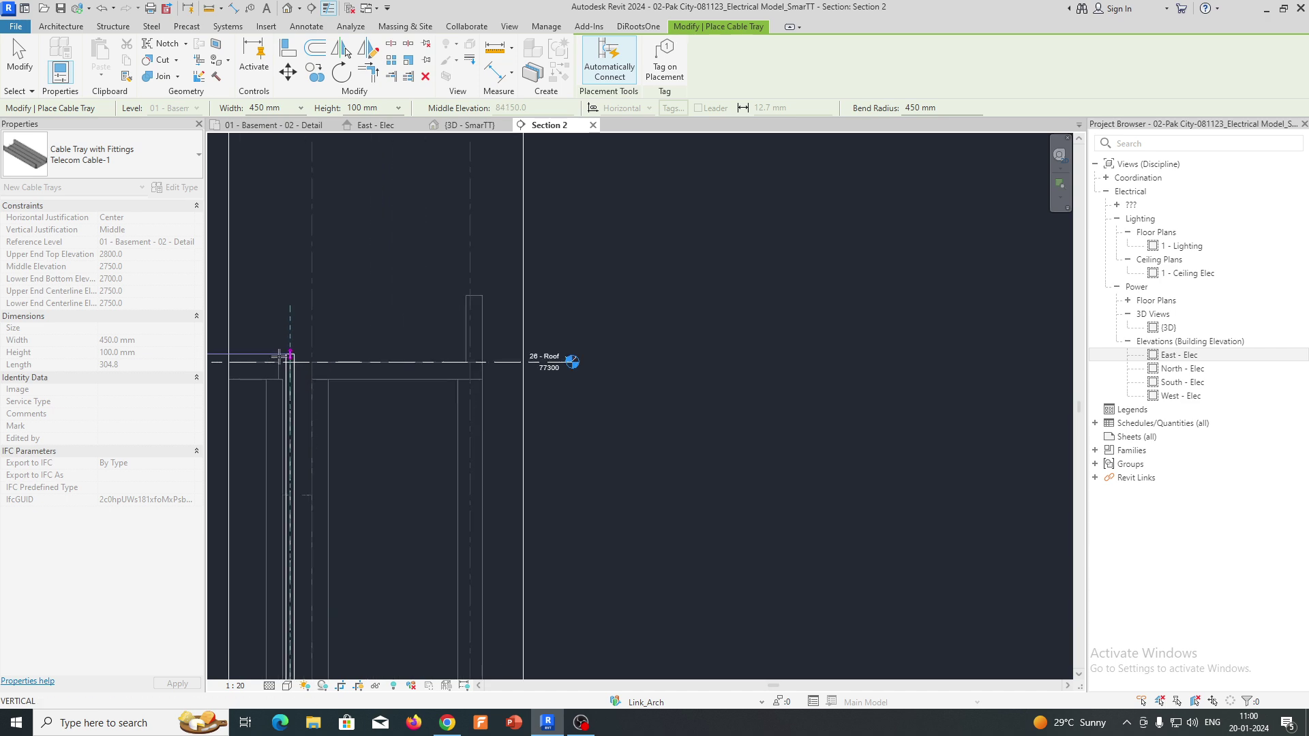
scroll(279, 355, "up", 1)
middle_click_drag(239, 354, 593, 357)
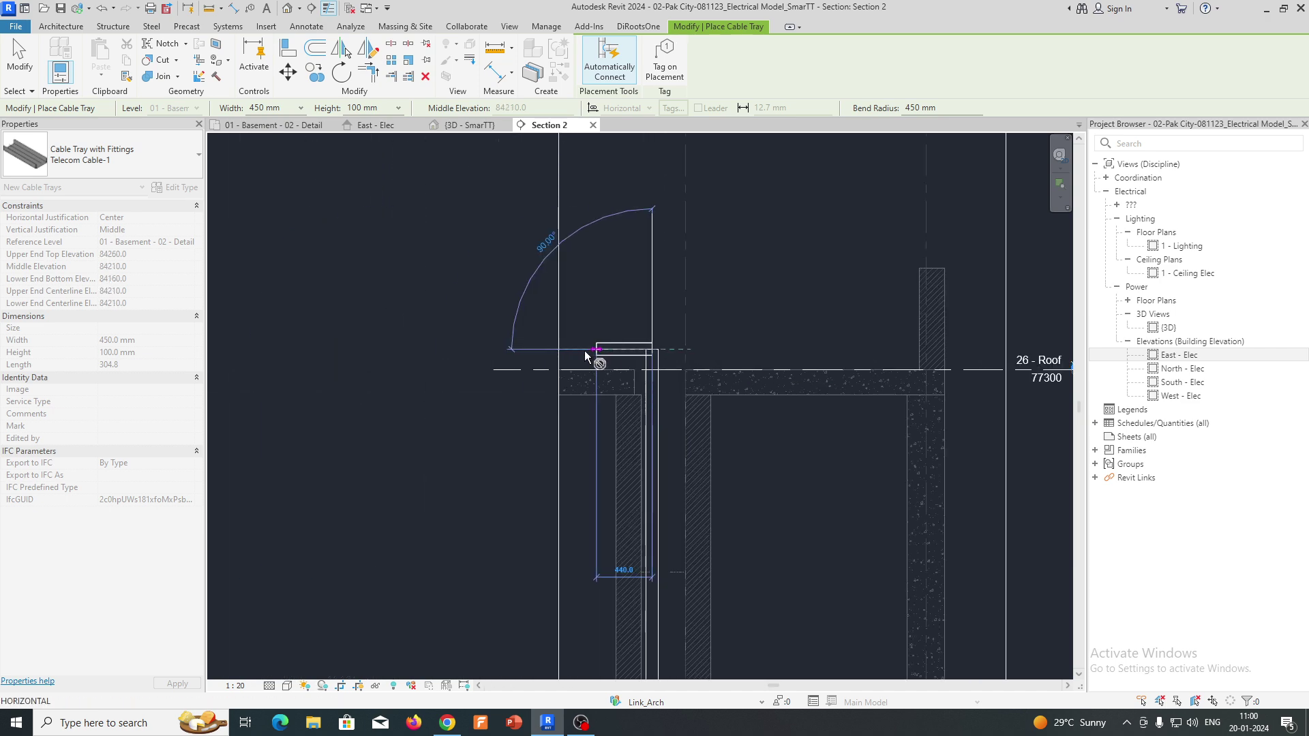
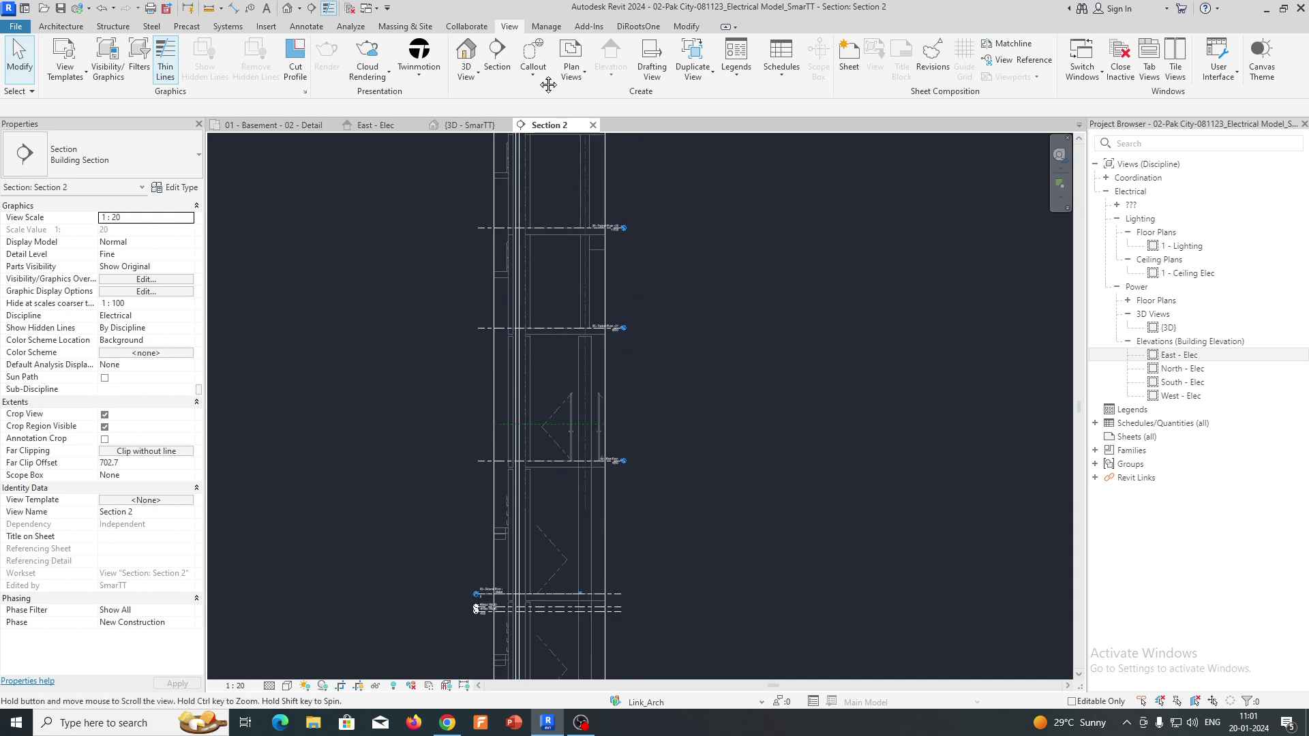
- Isolate the telecom riser and its basement bend with a 3D selection box
scroll(483, 435, "up", 5)
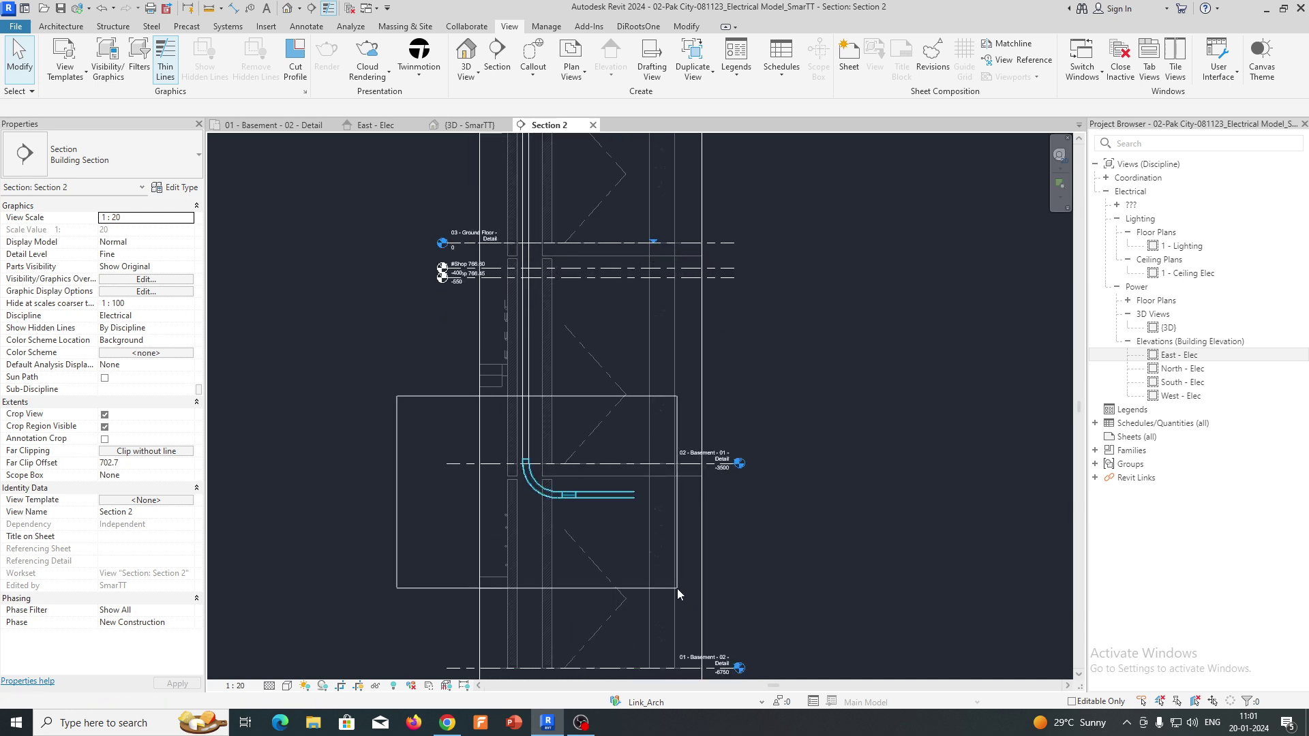
left_click_drag(677, 589, 683, 586)
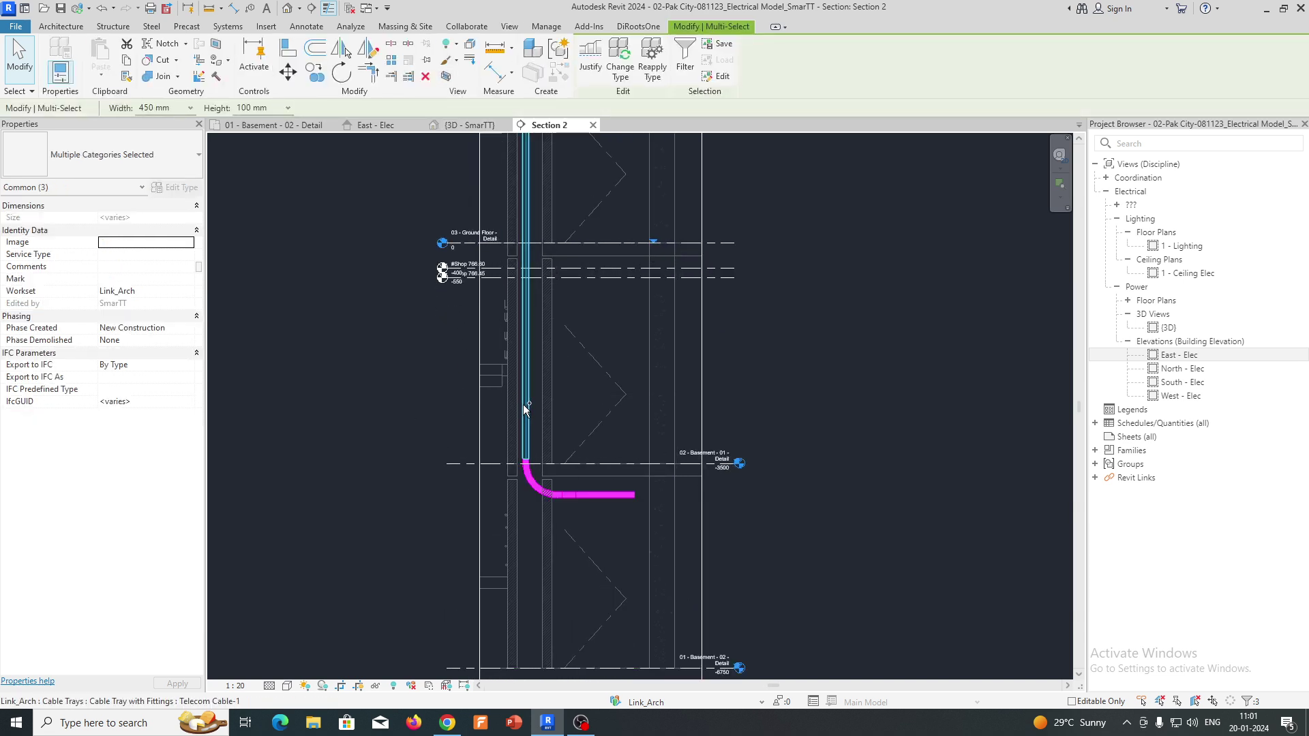
key("b")
key("x")
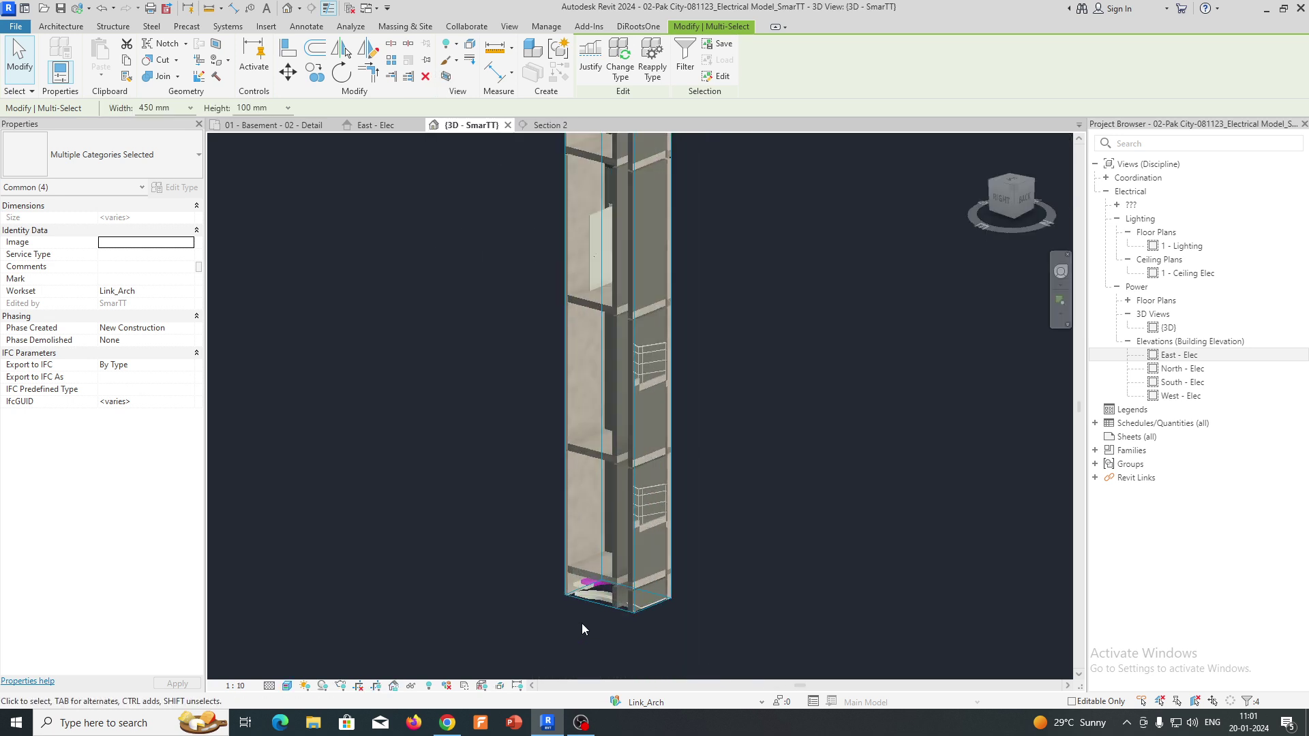
- Examine the telecom riser in 3D from the basement bend to the roof and check the connected tray network
middle_click_drag(599, 636, 716, 617, "shift")
scroll(688, 575, "down", 4)
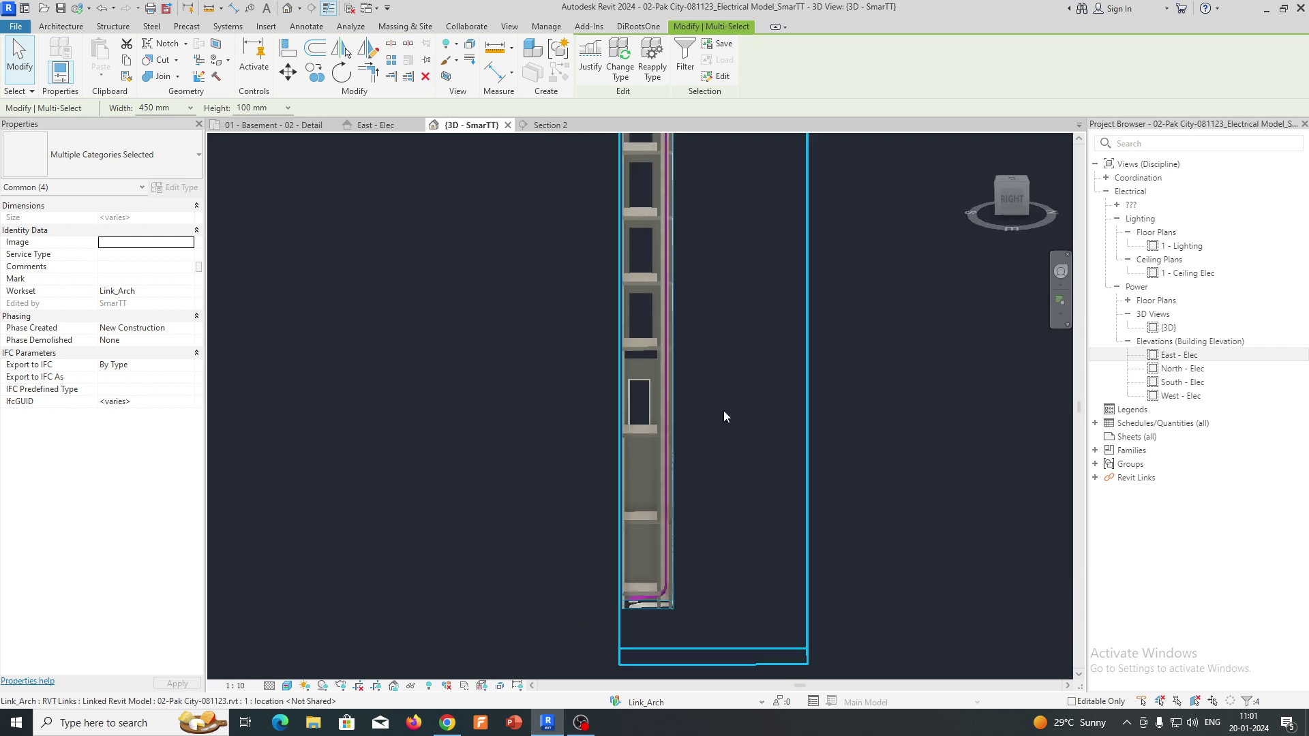
middle_click_drag(672, 476, 562, 319)
scroll(561, 319, "up", 5)
scroll(635, 375, "down", 5)
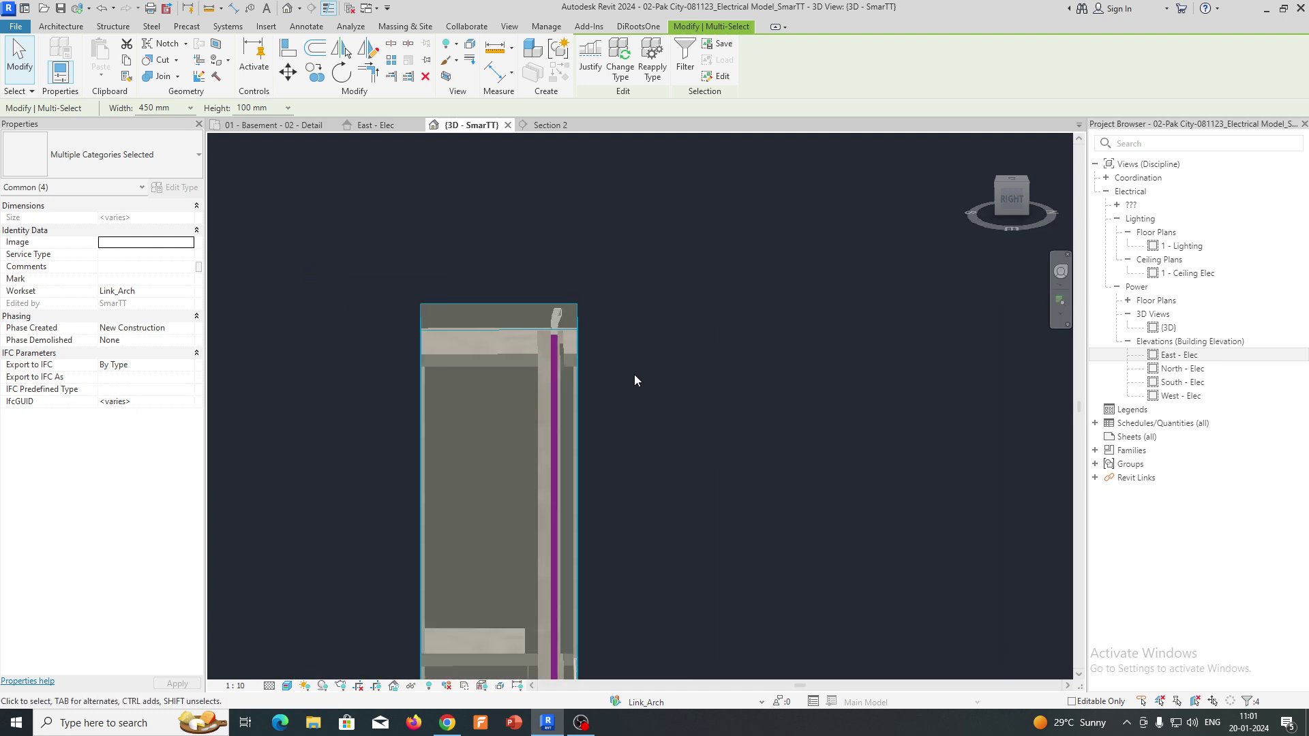
middle_click_drag(604, 641, 598, 447)
scroll(598, 451, "up", 5)
middle_click_drag(486, 524, 484, 527)
scroll(672, 415, "down", 5)
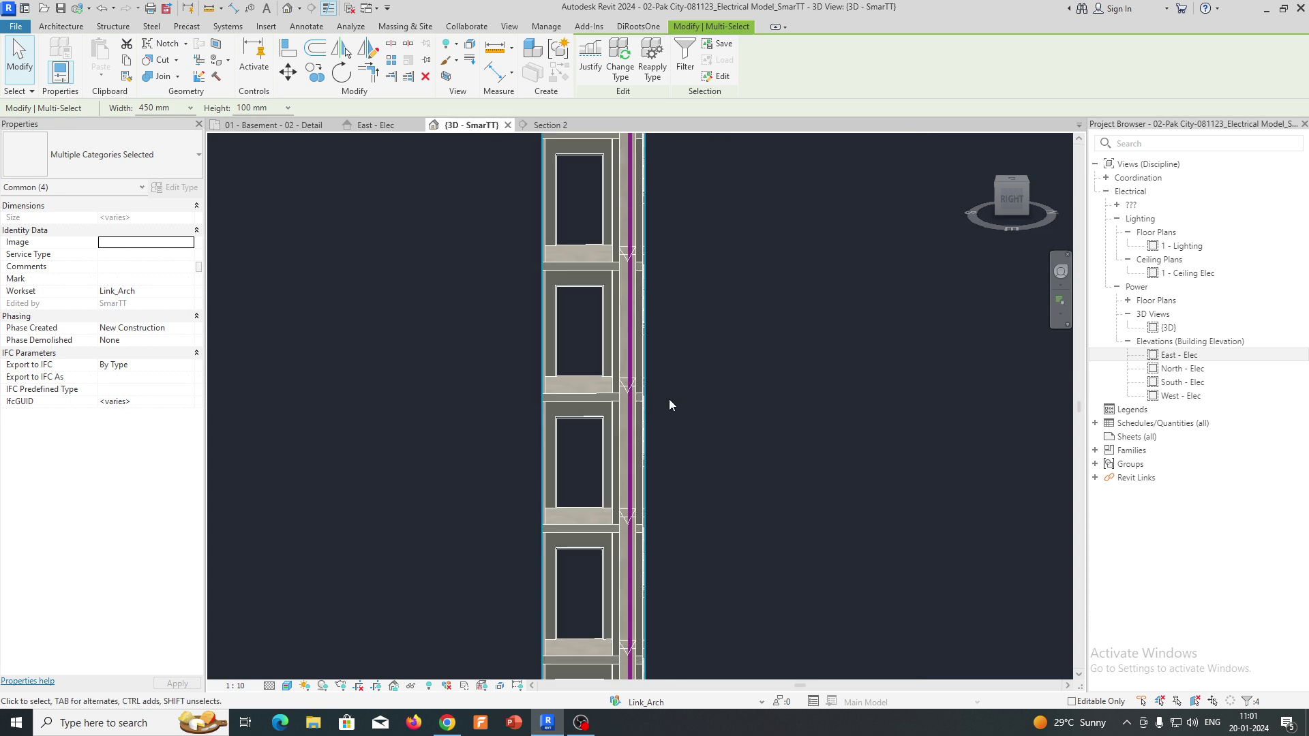
middle_click_drag(652, 390, 622, 63)
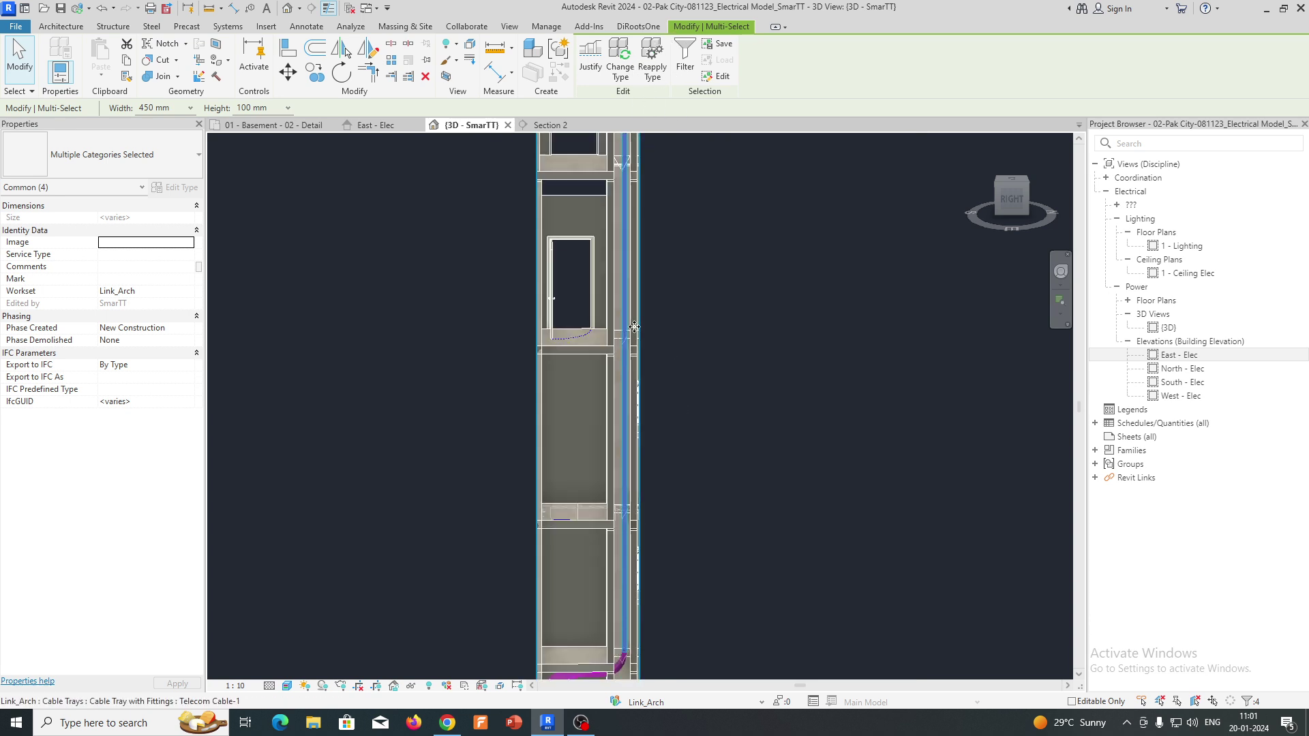
middle_click_drag(613, 614, 595, 336)
scroll(596, 339, "up", 5)
key("Escape")
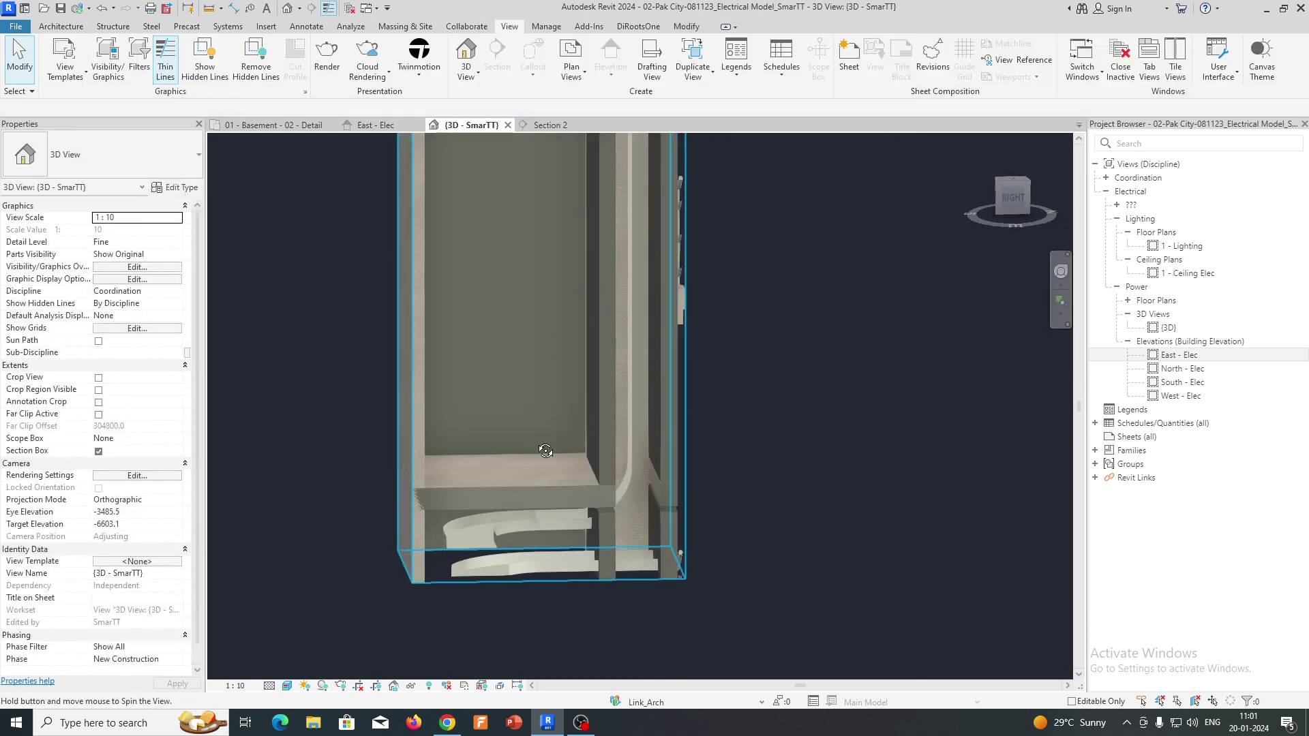
left_click(639, 446)
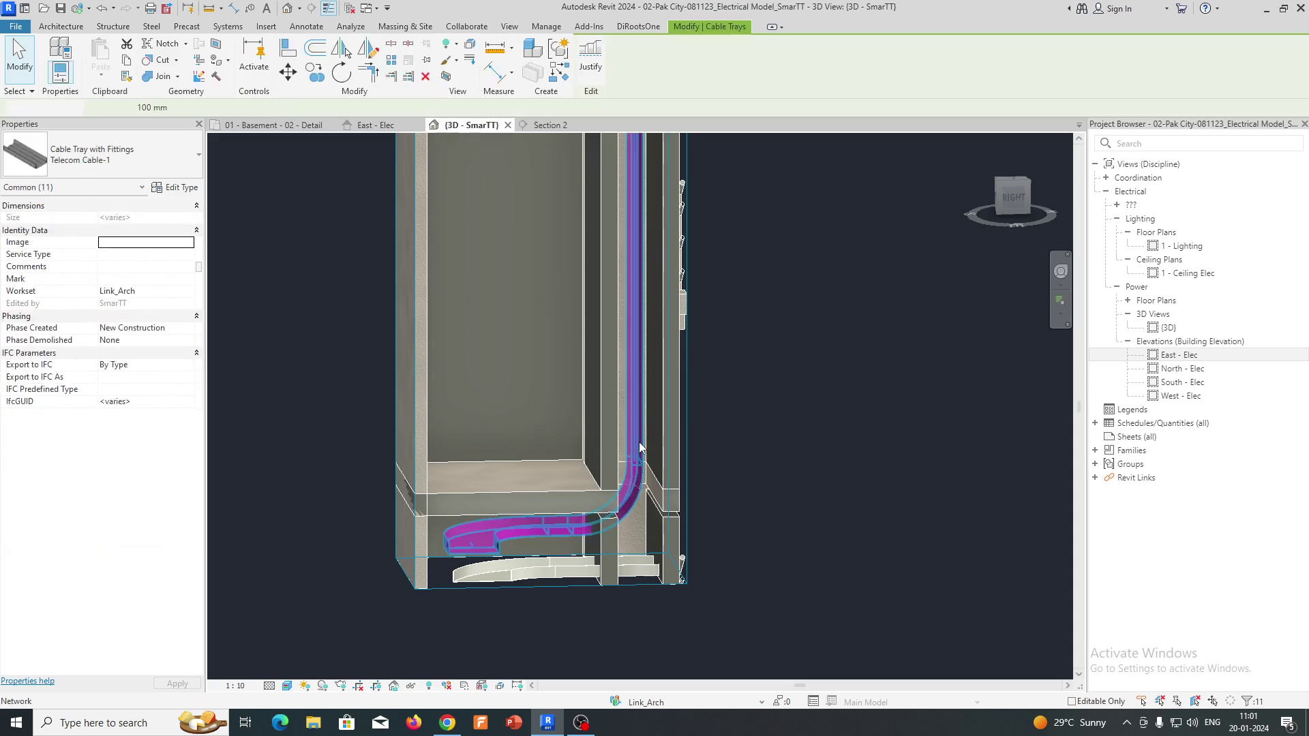
key("Escape")
- Move the section line in the 01 - Basement - 02 - Detail plan over to the neighbouring ELV tray and open its section view
left_click(290, 126)
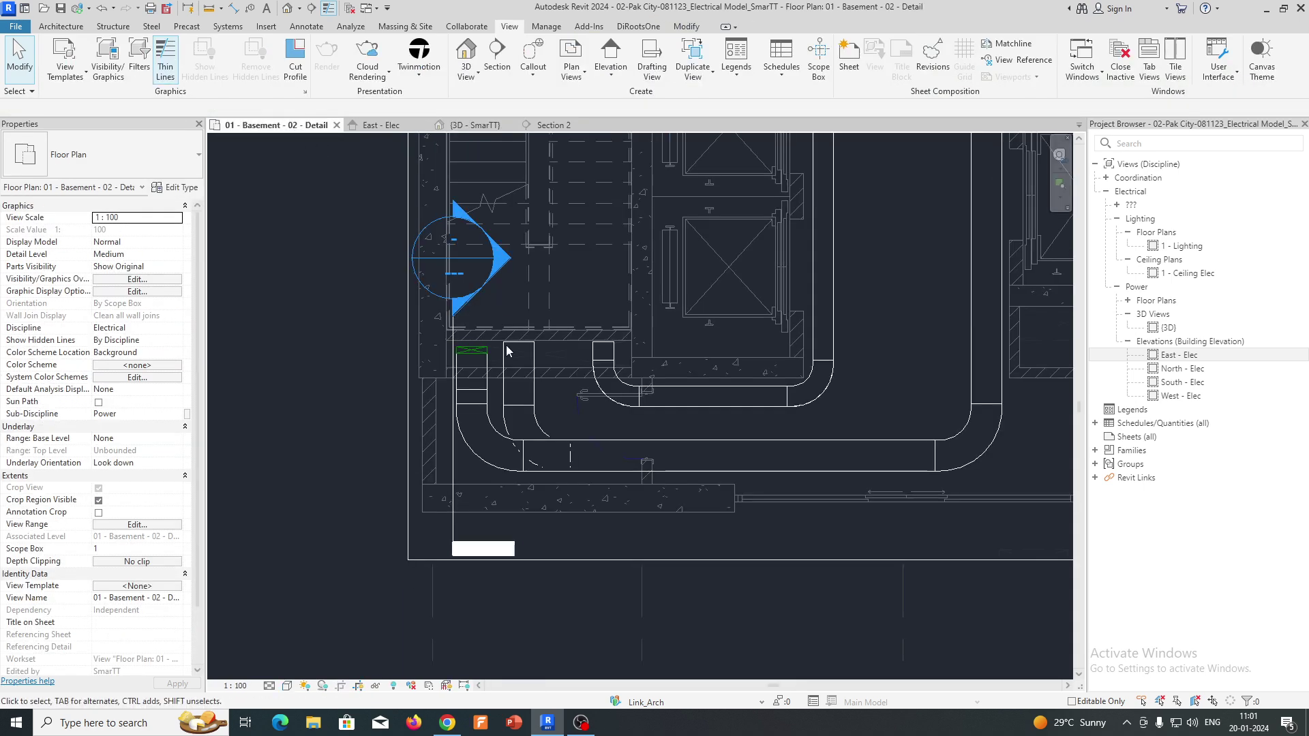
scroll(440, 450, "up", 3)
left_click(452, 484)
left_click_drag(505, 485, 525, 484)
right_click(524, 409)
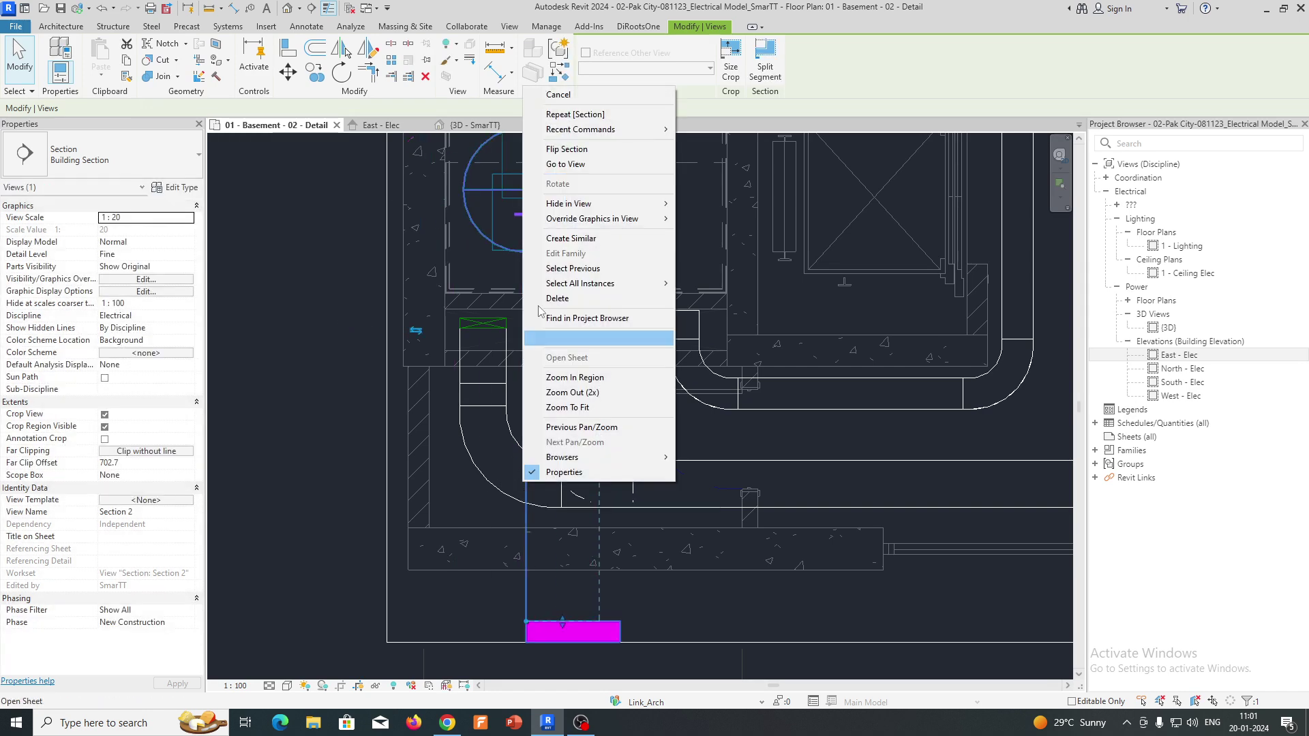
left_click(576, 165)
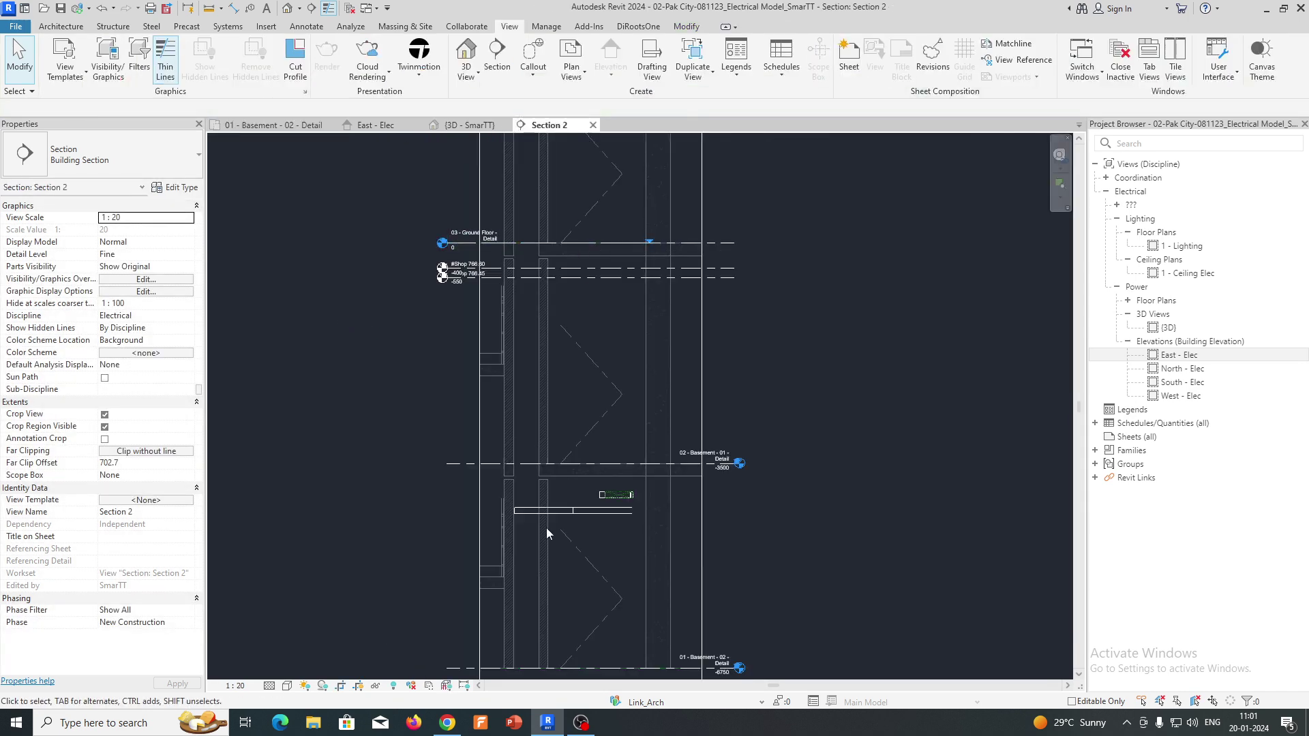
- Shorten the 450 mm ELV tray's end in the shaft to a tray length of 865 mm
left_click(521, 496)
scroll(513, 526, "up", 3)
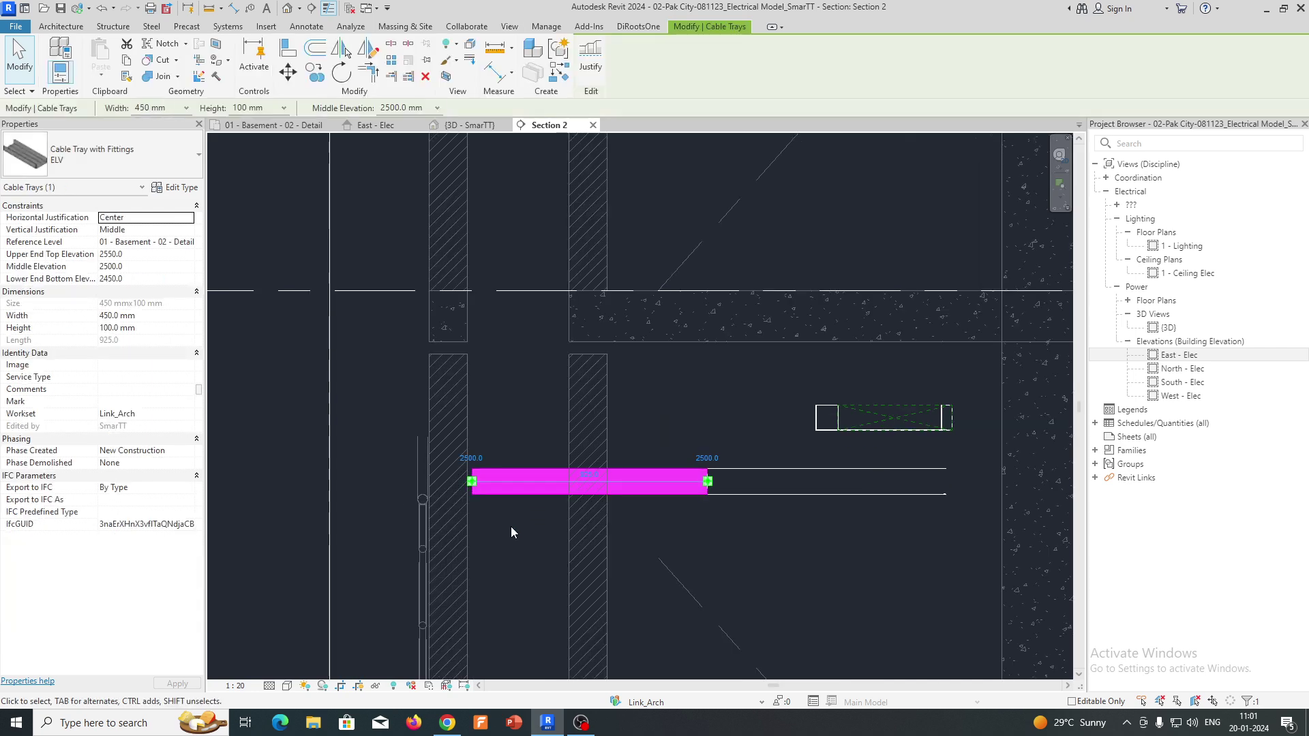
key("Right")
key("Right")
- Draw the 450 mm ELV riser from the tray's shaft end up to a middle elevation of 15500, above Typical Floor - 01, and turn it horizontally
right_click(489, 484)
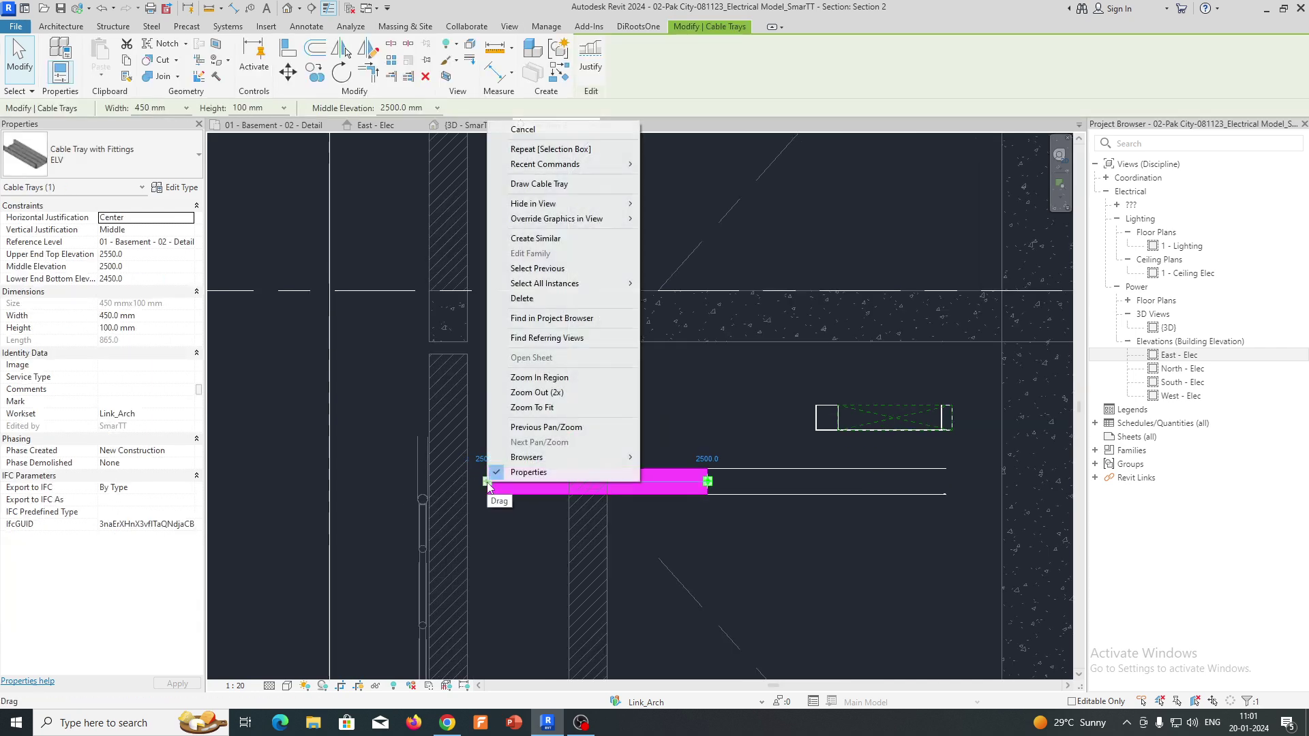
left_click(536, 185)
scroll(546, 341, "down", 5)
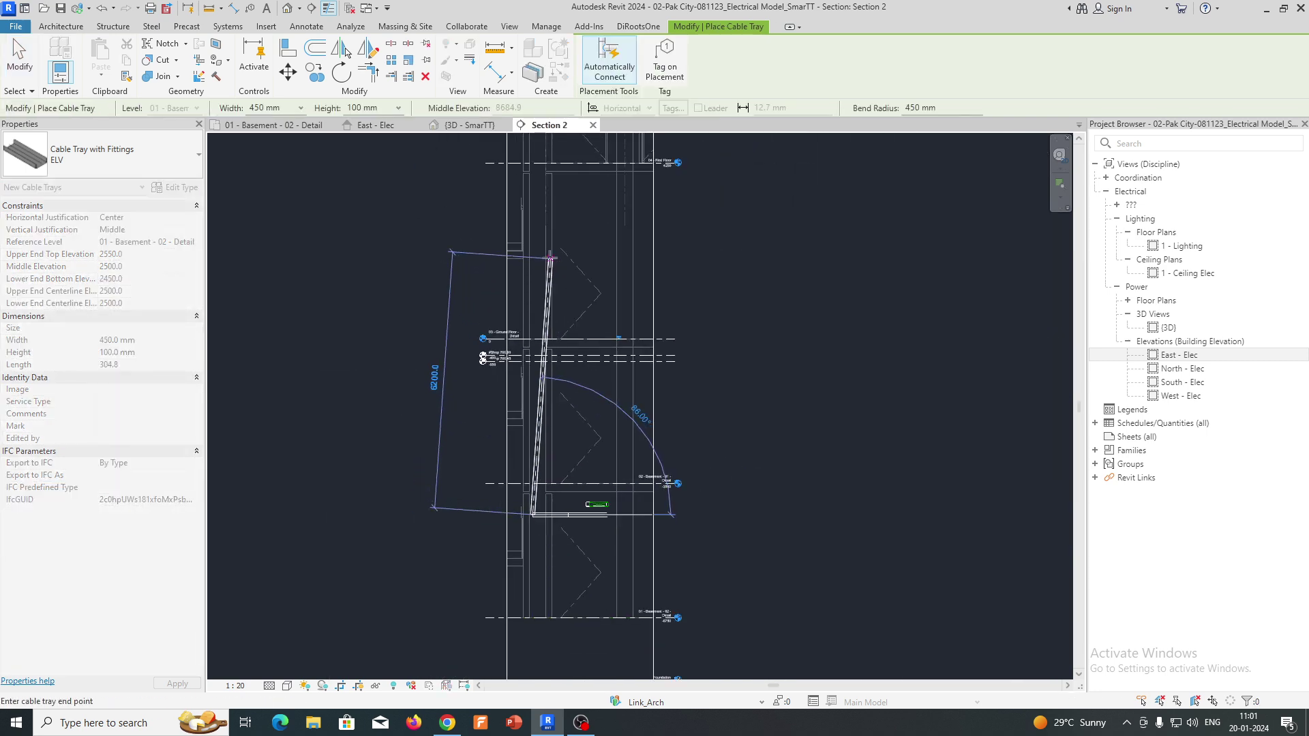
middle_click_drag(533, 215, 494, 522)
scroll(498, 281, "up", 5)
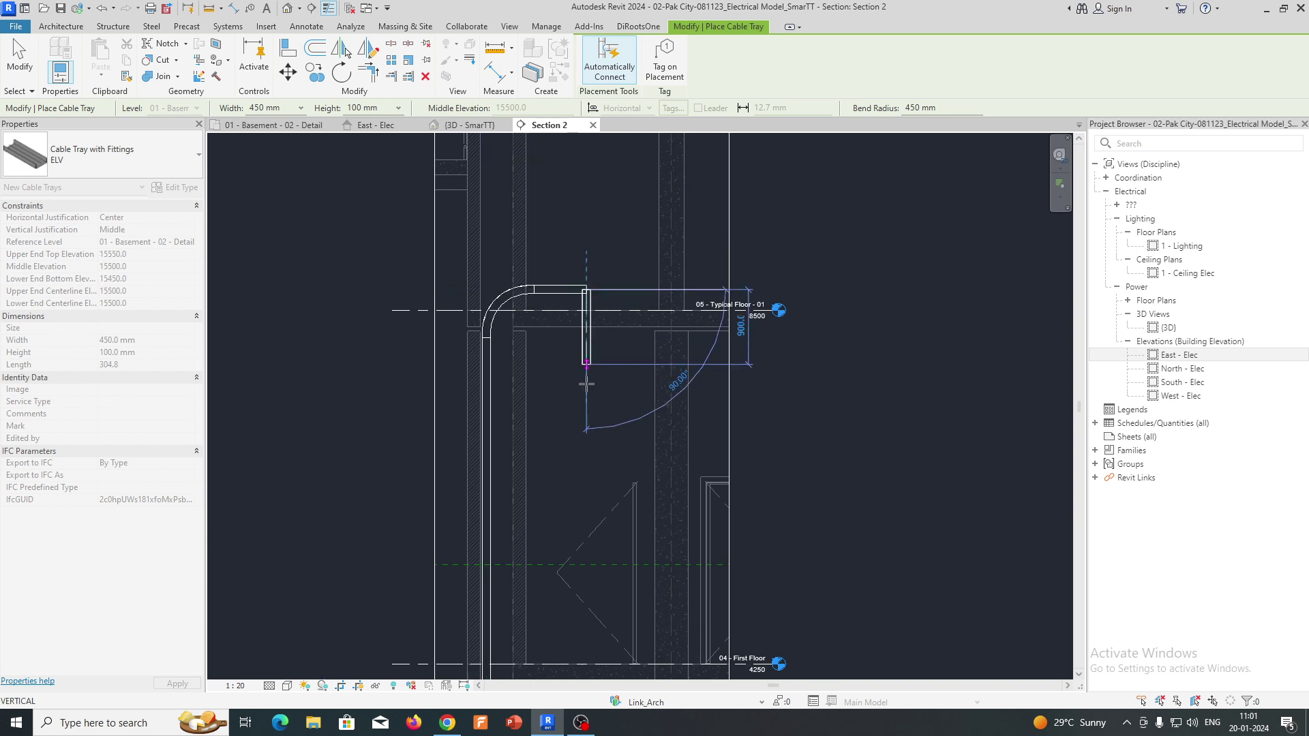
scroll(593, 327, "down", 2)
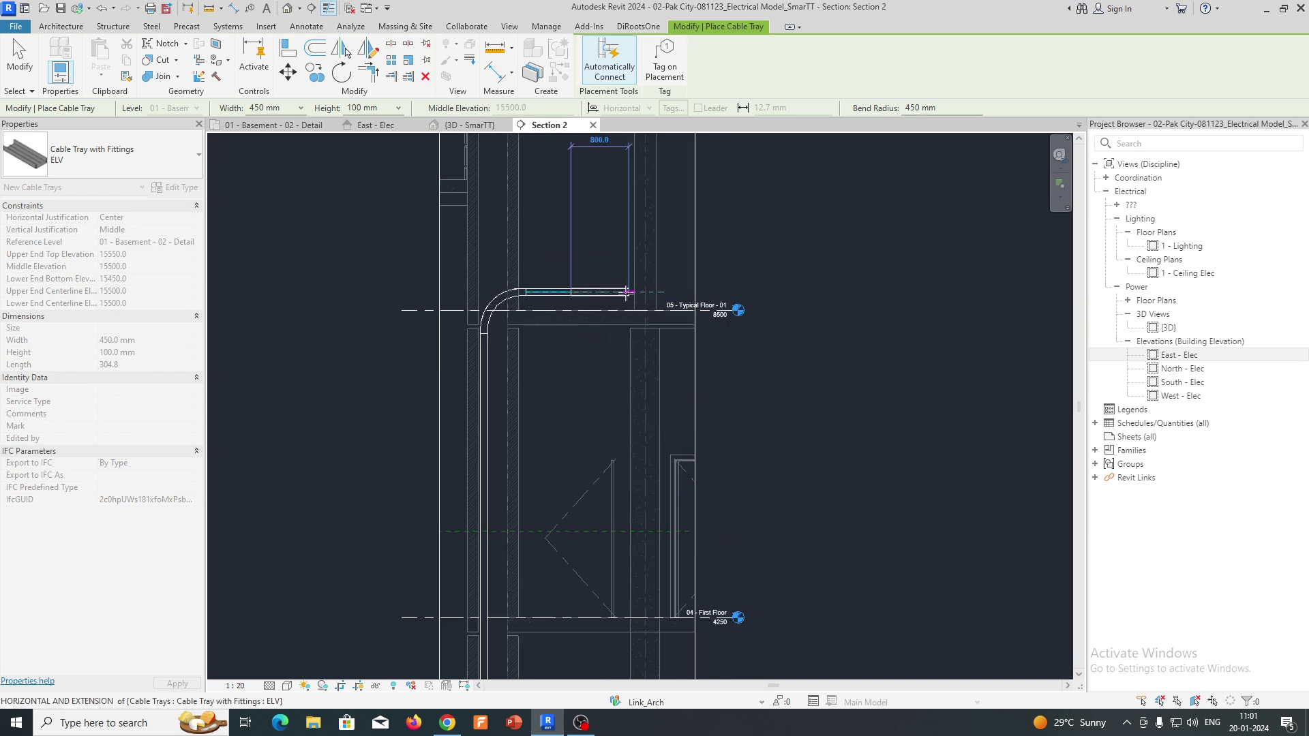
- Extend the horizontal ELV run across the shaft and continue it vertically past Typical Floor - 02 to a middle elevation of 19700
left_click(628, 294)
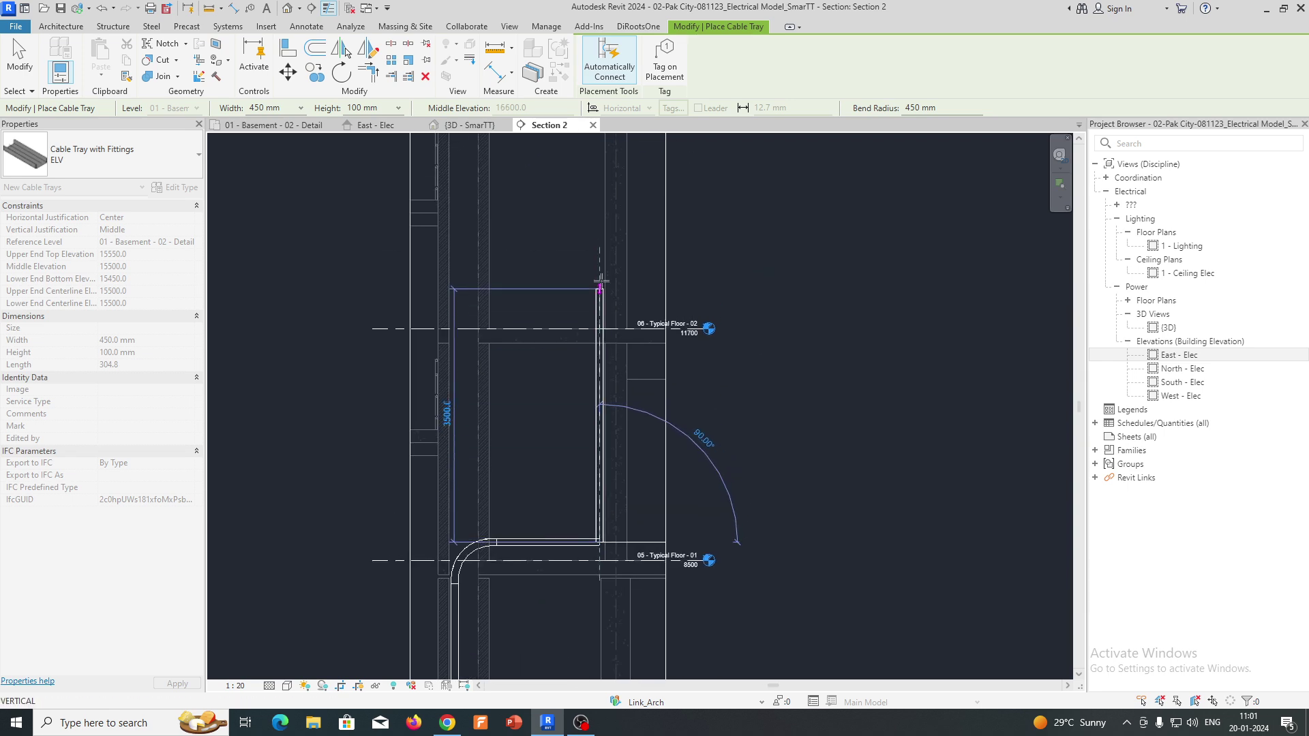
left_click(594, 242)
key("Escape")
key("Escape")
scroll(567, 304, "down", 4)
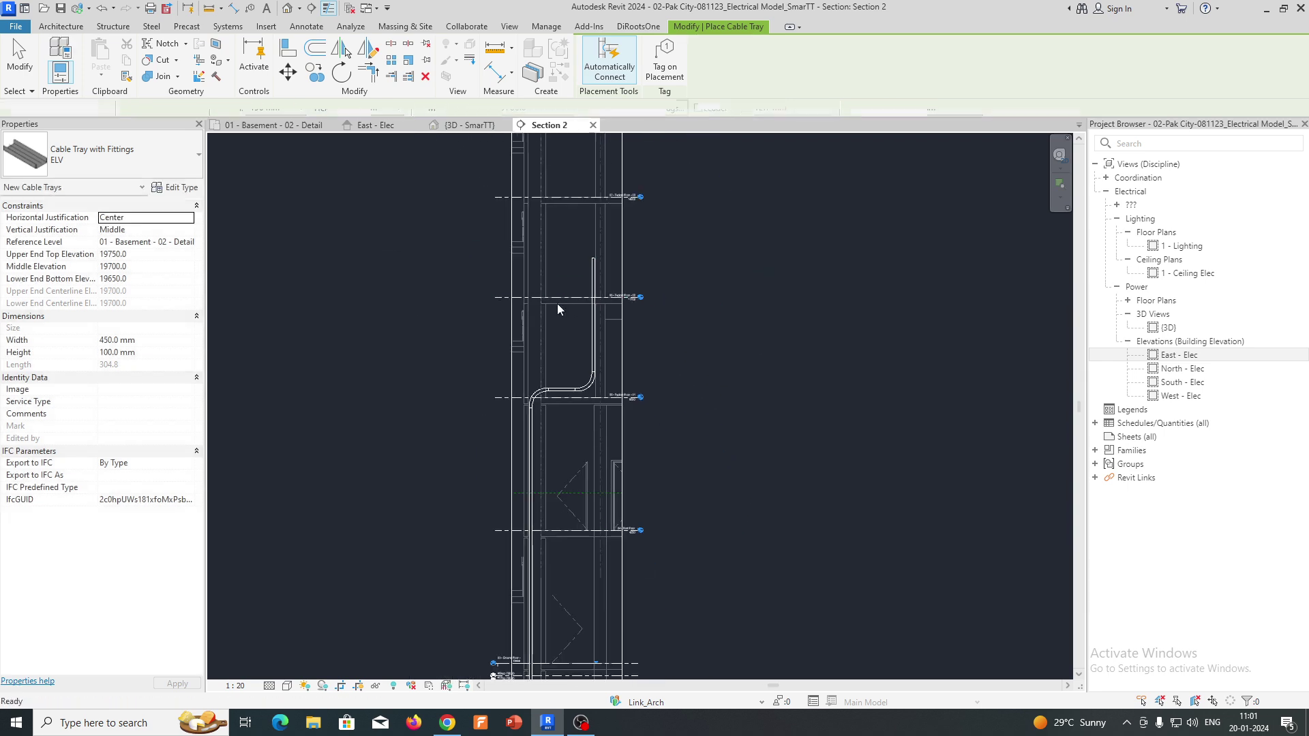
- Isolate the complete ELV riser and its basement bend with a 3D selection box
scroll(392, 241, "down", 2)
left_click_drag(378, 236, 554, 640)
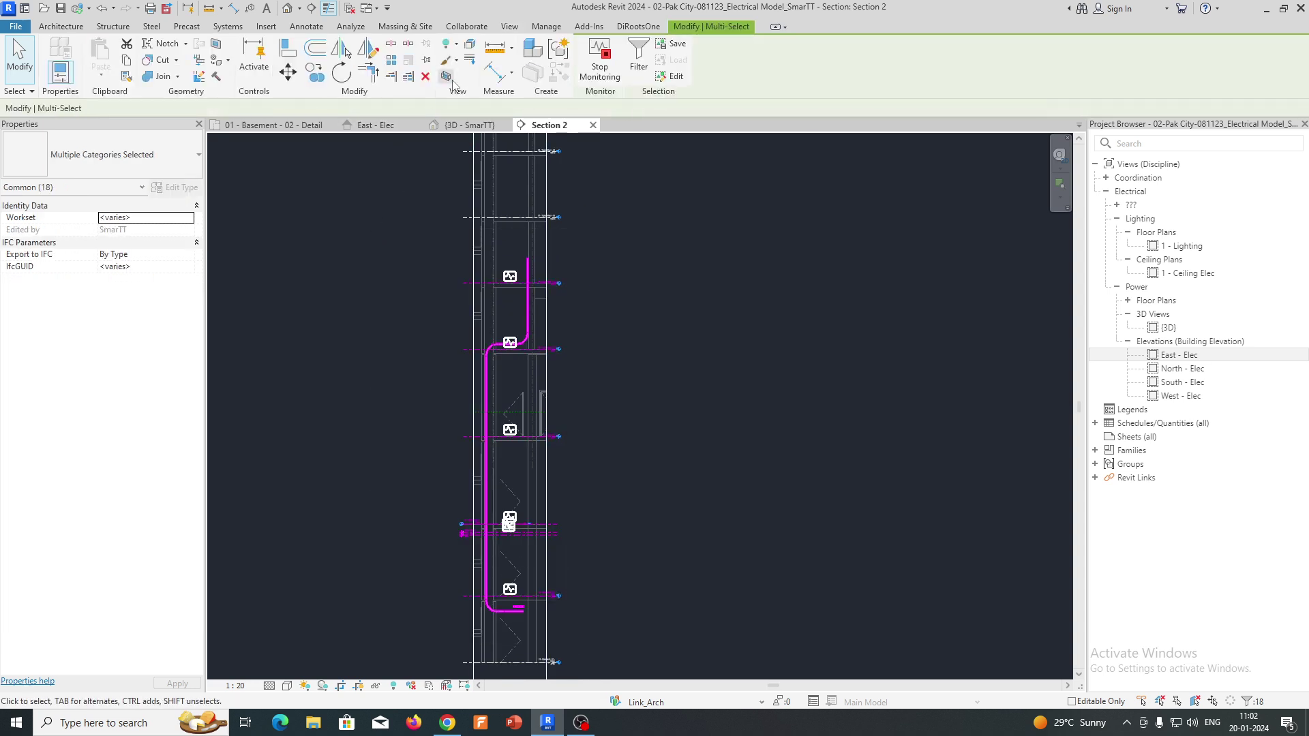
left_click(448, 77)
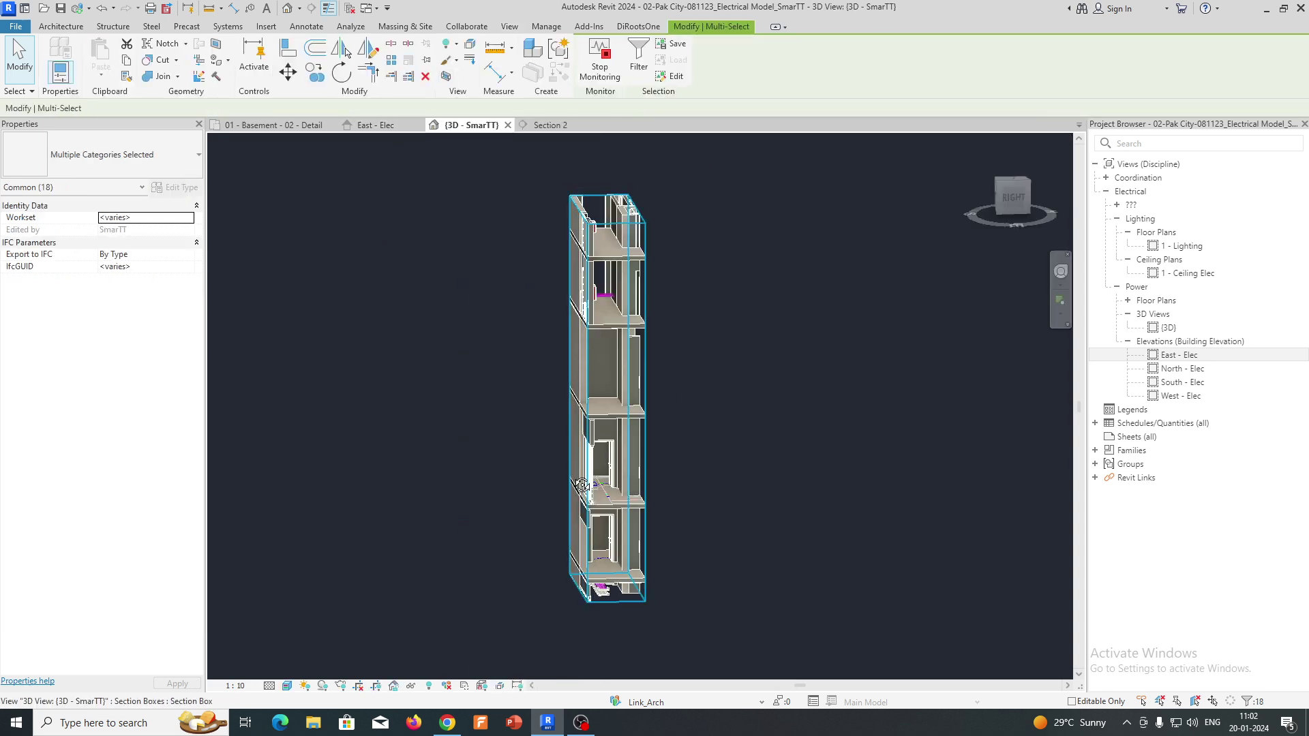
- Resize the 3D section box by its side faces to expose the ELV riser inside the shaft
middle_click_drag(539, 521, 885, 584, "shift")
scroll(665, 262, "up", 4)
left_click(661, 278)
scroll(660, 278, "up", 1)
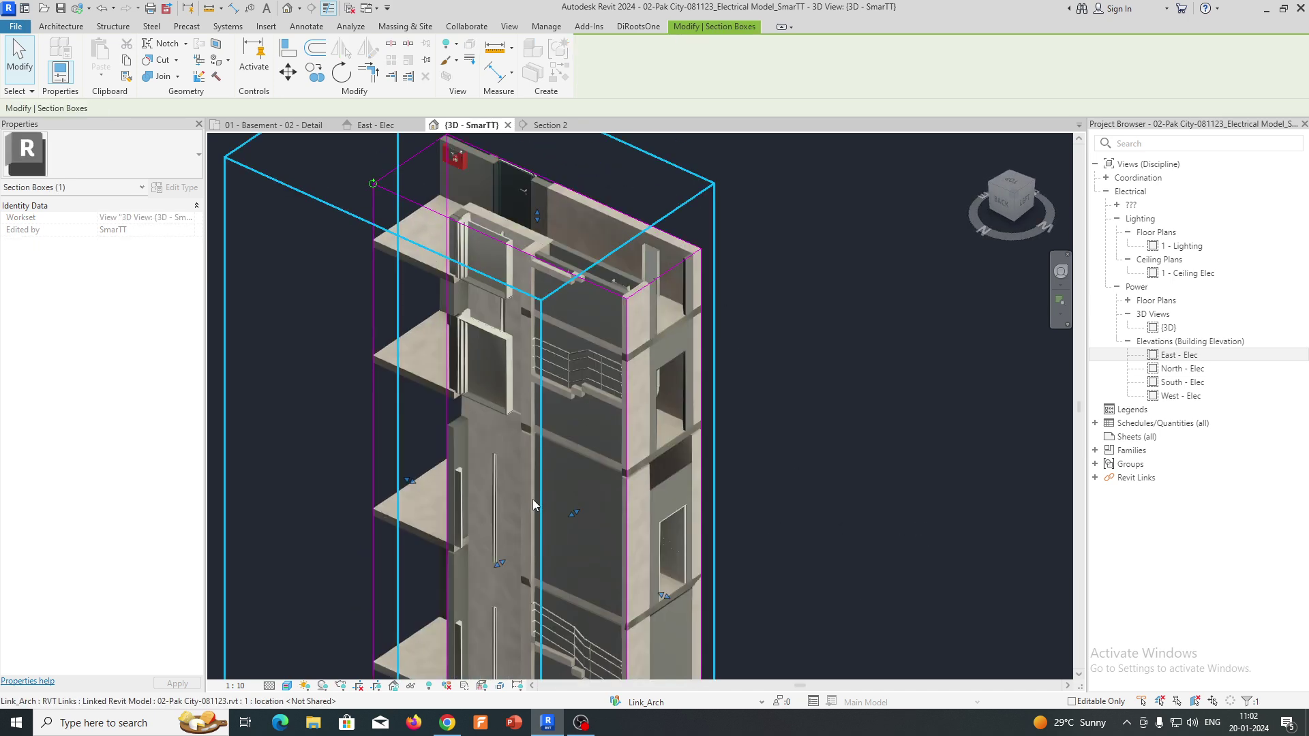
left_click_drag(502, 565, 532, 555)
middle_click_drag(531, 555, 589, 484, "shift")
scroll(589, 484, "down", 2)
left_click_drag(578, 507, 522, 525)
middle_click_drag(524, 533, 440, 512, "shift")
left_click_drag(455, 516, 578, 520)
middle_click_drag(578, 521, 852, 514, "shift")
- Examine the ELV riser's offset in 3D and select its whole connected tray run to check the continuity
scroll(652, 391, "up", 5)
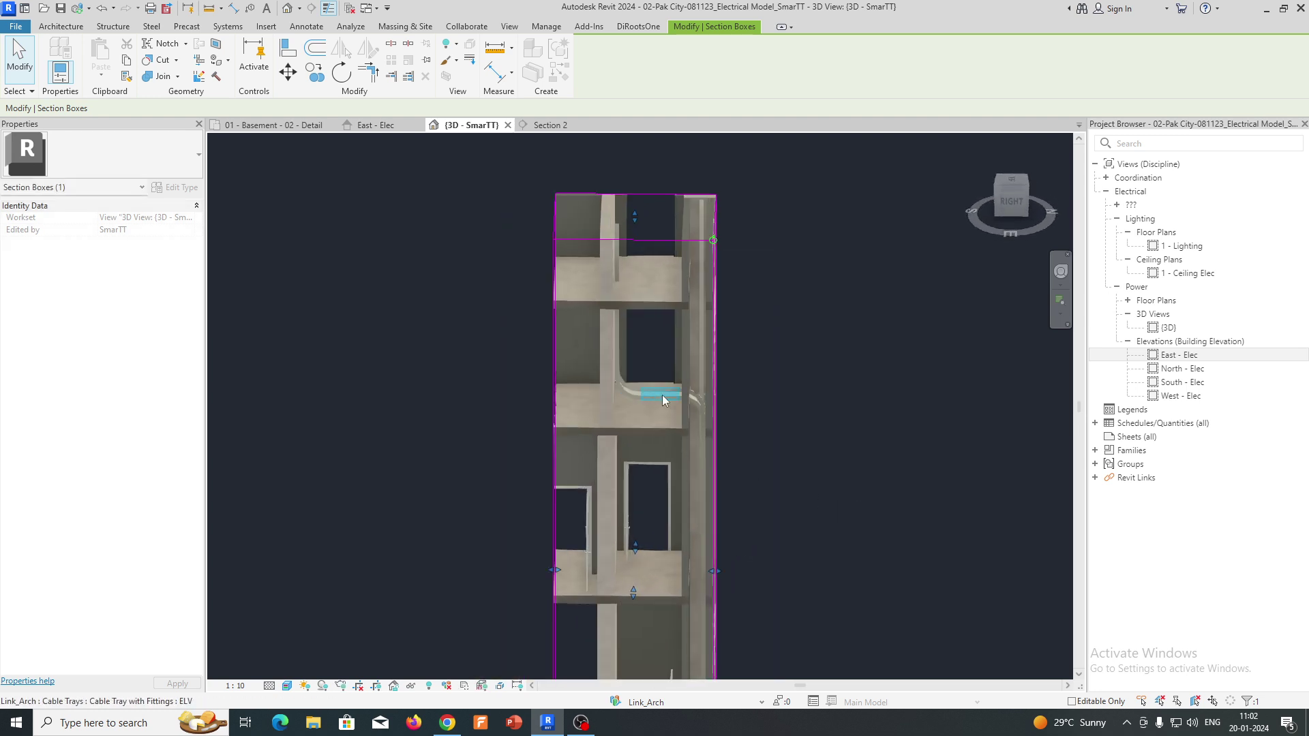
mouse_move(718, 297)
middle_mouse_down("shift")
mouse_move(759, 293)
mouse_move(707, 293)
middle_mouse_up("shift")
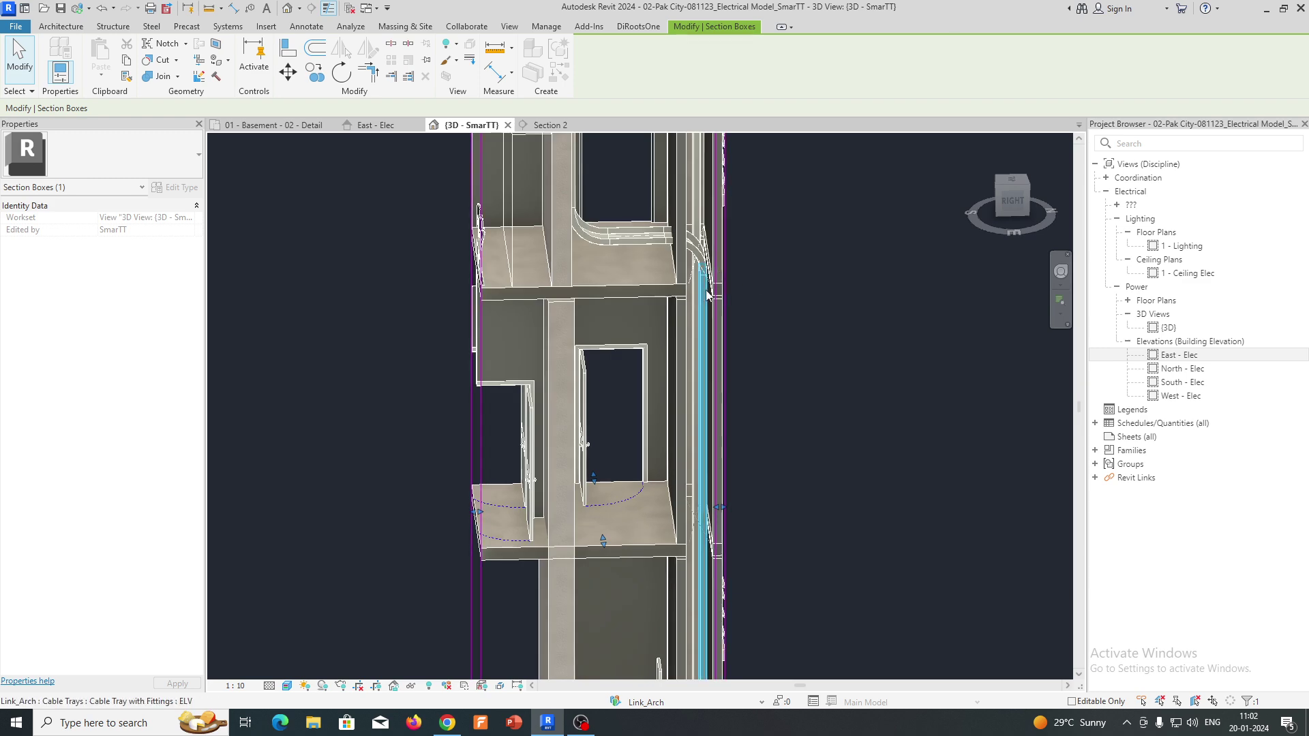
key("Tab")
left_click(706, 298)
scroll(710, 299, "down", 3)
middle_click_drag(768, 412, 687, 439, "shift")
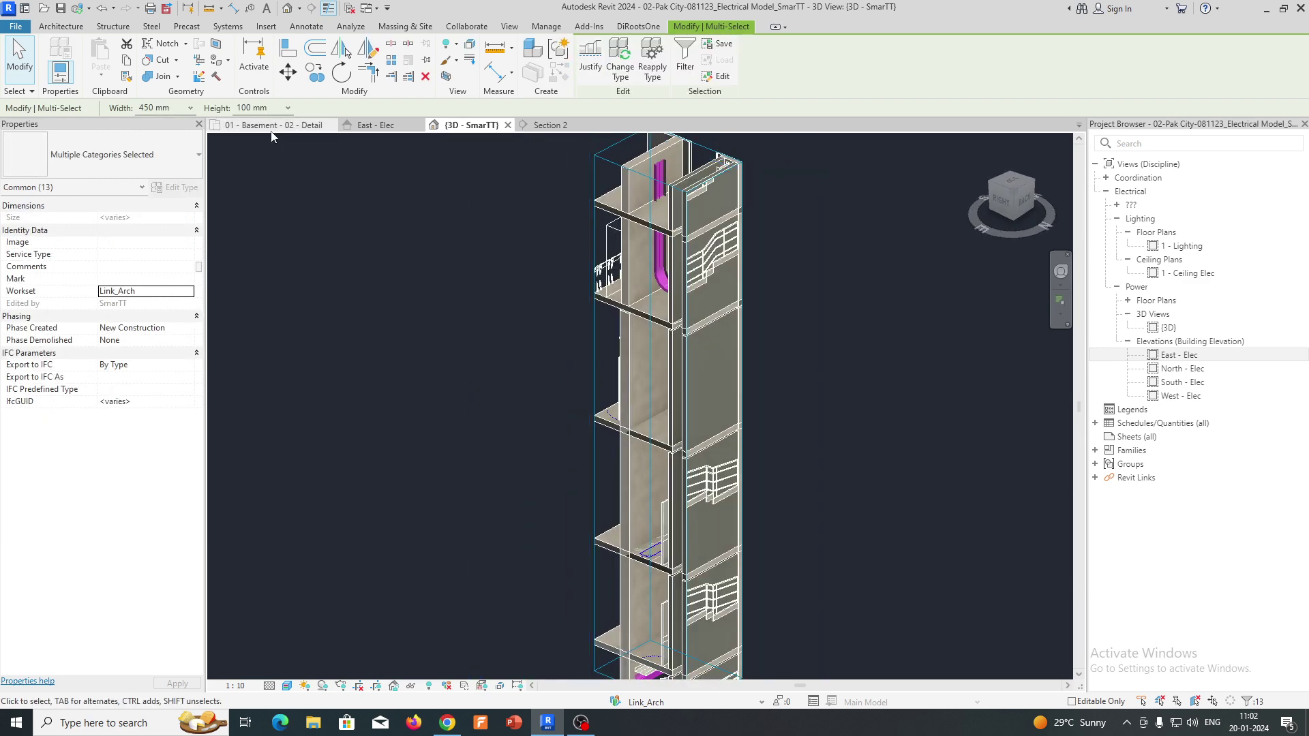
- Move the section line in the 01 - Basement - 02 - Detail plan over to the 300 mm telecom tray and open its section view
left_click(272, 128)
scroll(543, 395, "down", 1)
left_click(642, 421)
middle_click_drag(648, 423, 525, 428)
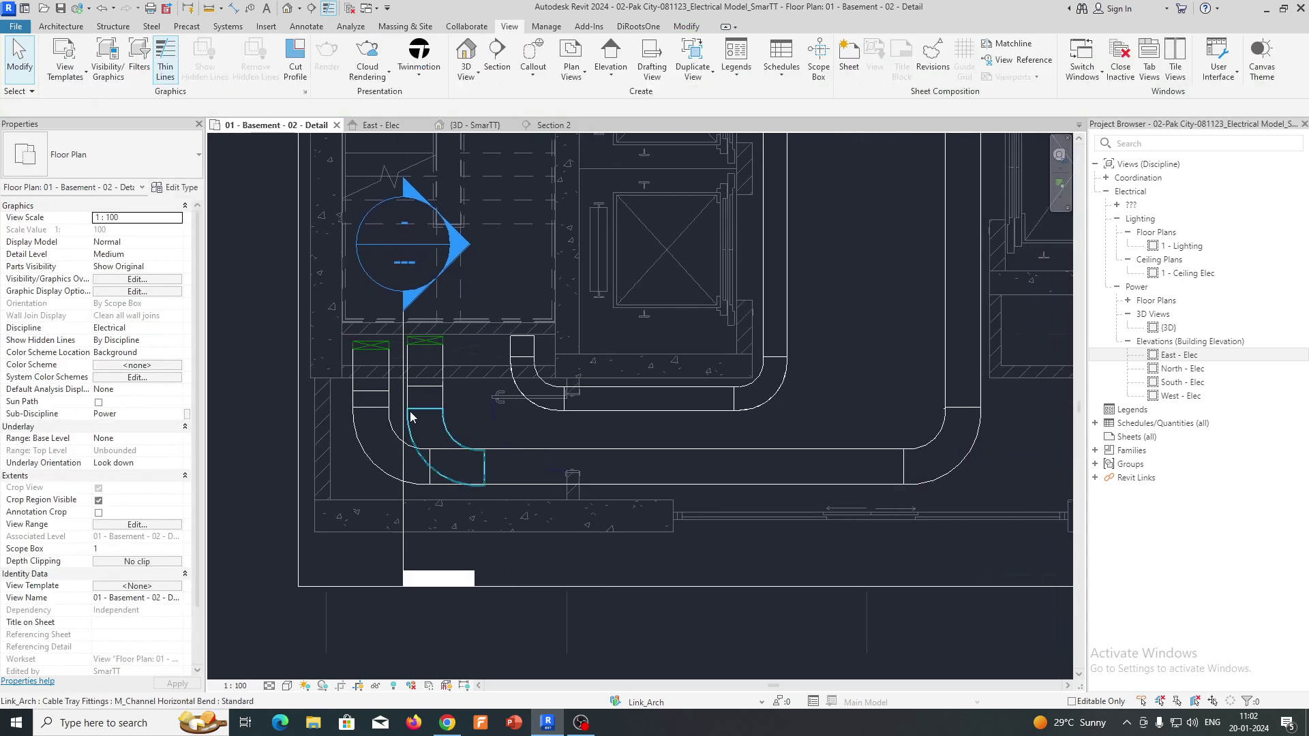
left_click(404, 434)
scroll(403, 434, "up", 2)
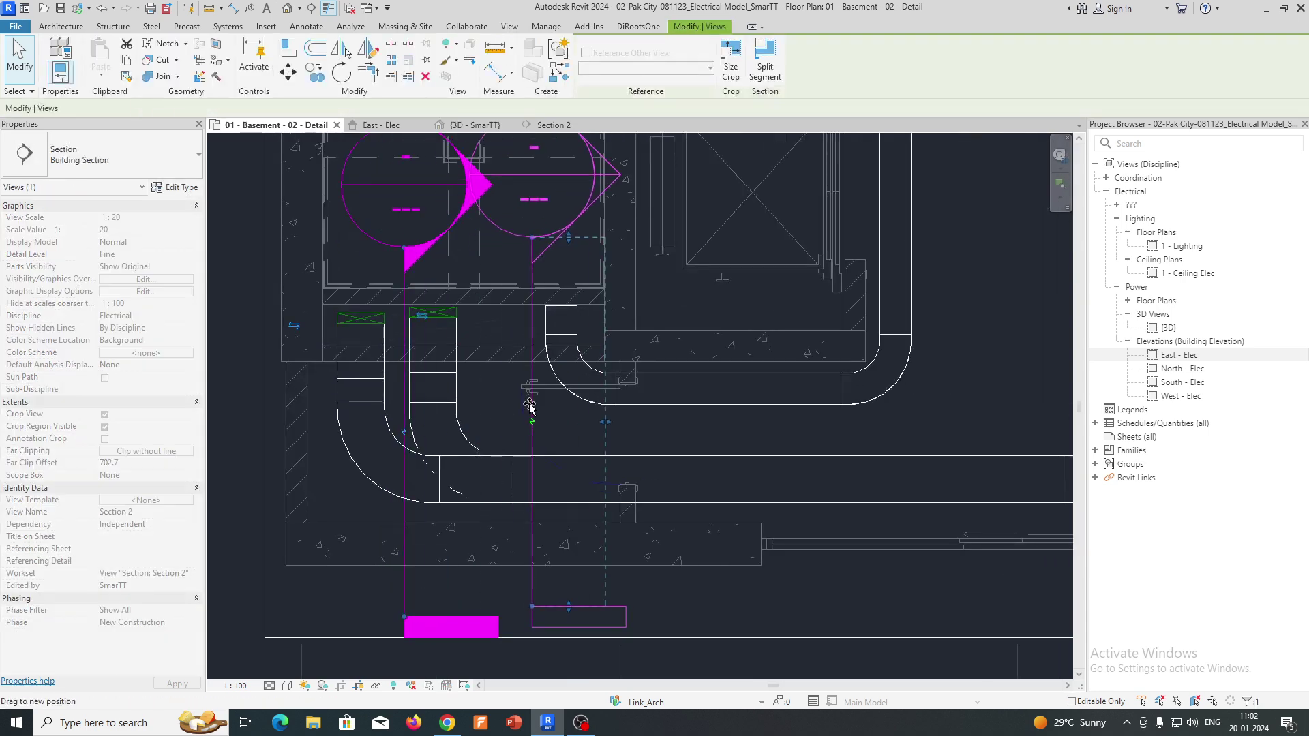
right_click(532, 404)
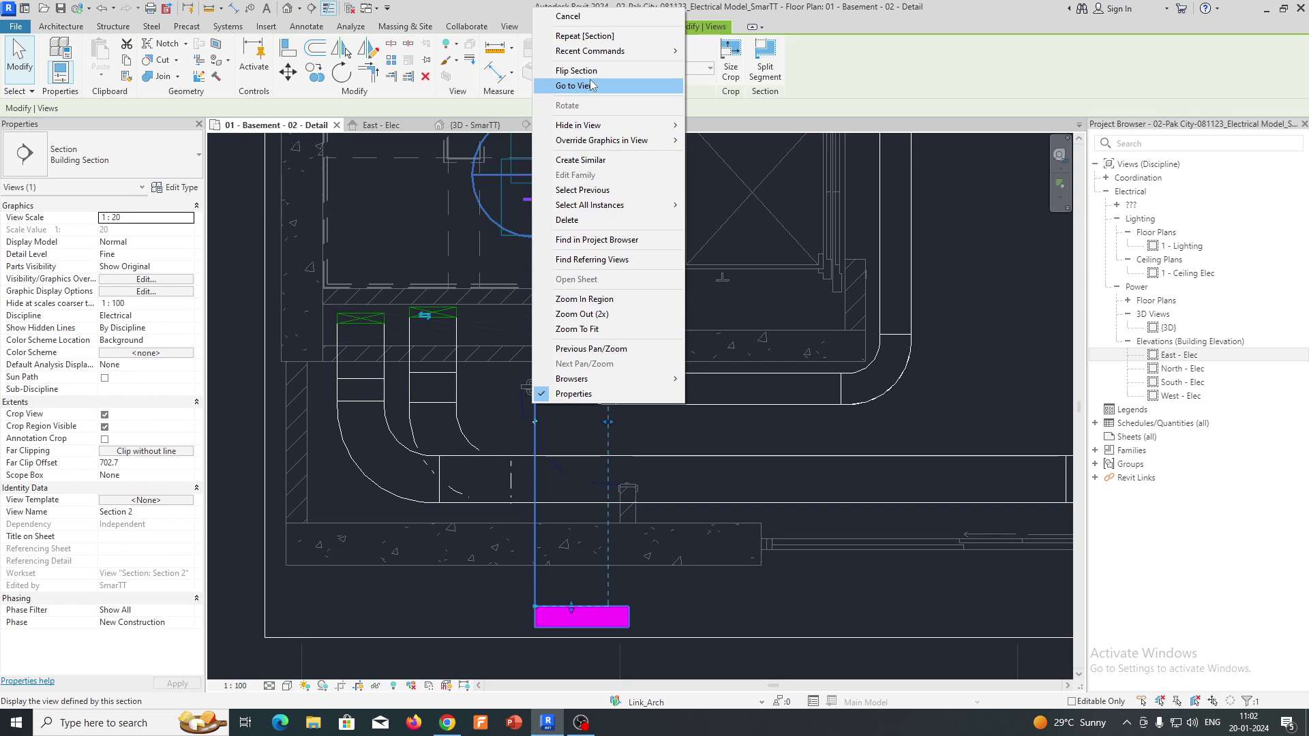
left_click(590, 86)
- Try to draw a vertical riser from the 300 mm telecom tray's shaft end up to Typical Floor - 05
scroll(477, 464, "up", 6)
left_click(536, 412)
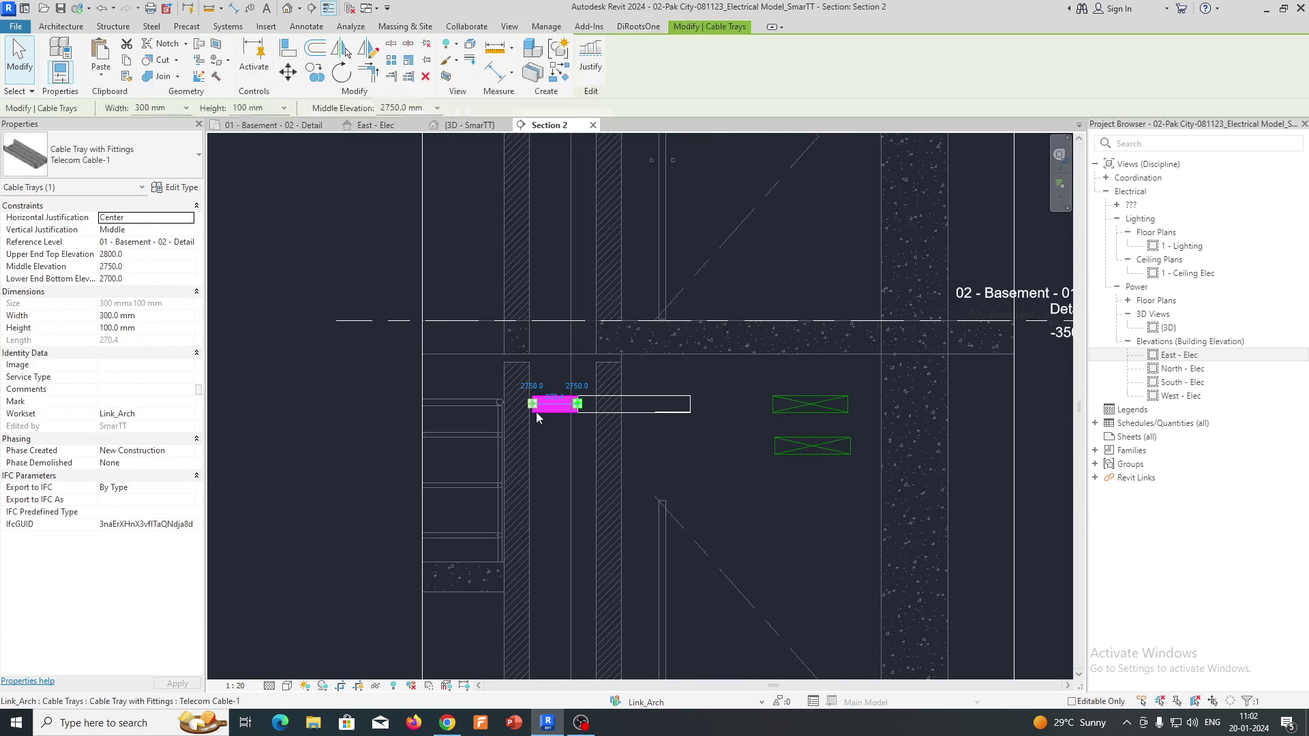
right_click(531, 405)
left_click(573, 111)
scroll(586, 566, "down", 2)
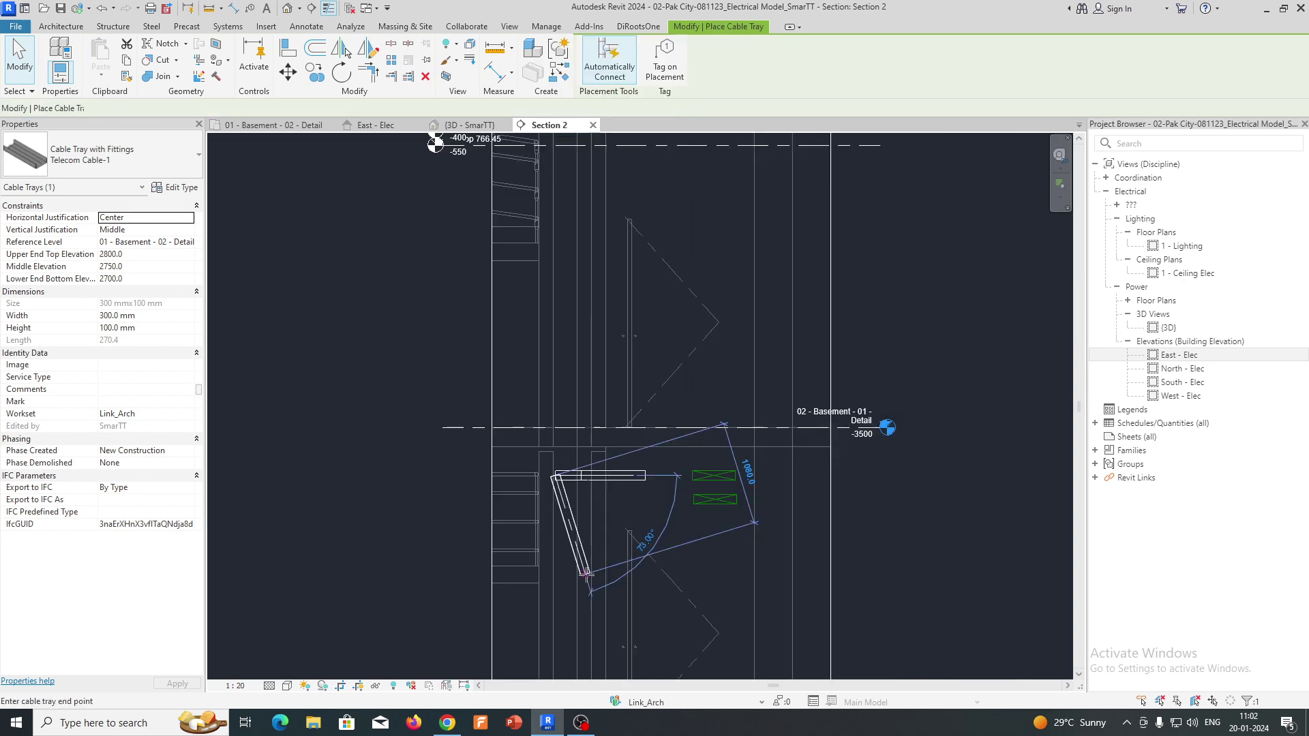
scroll(576, 553, "down", 5)
middle_click_drag(572, 294, 542, 666)
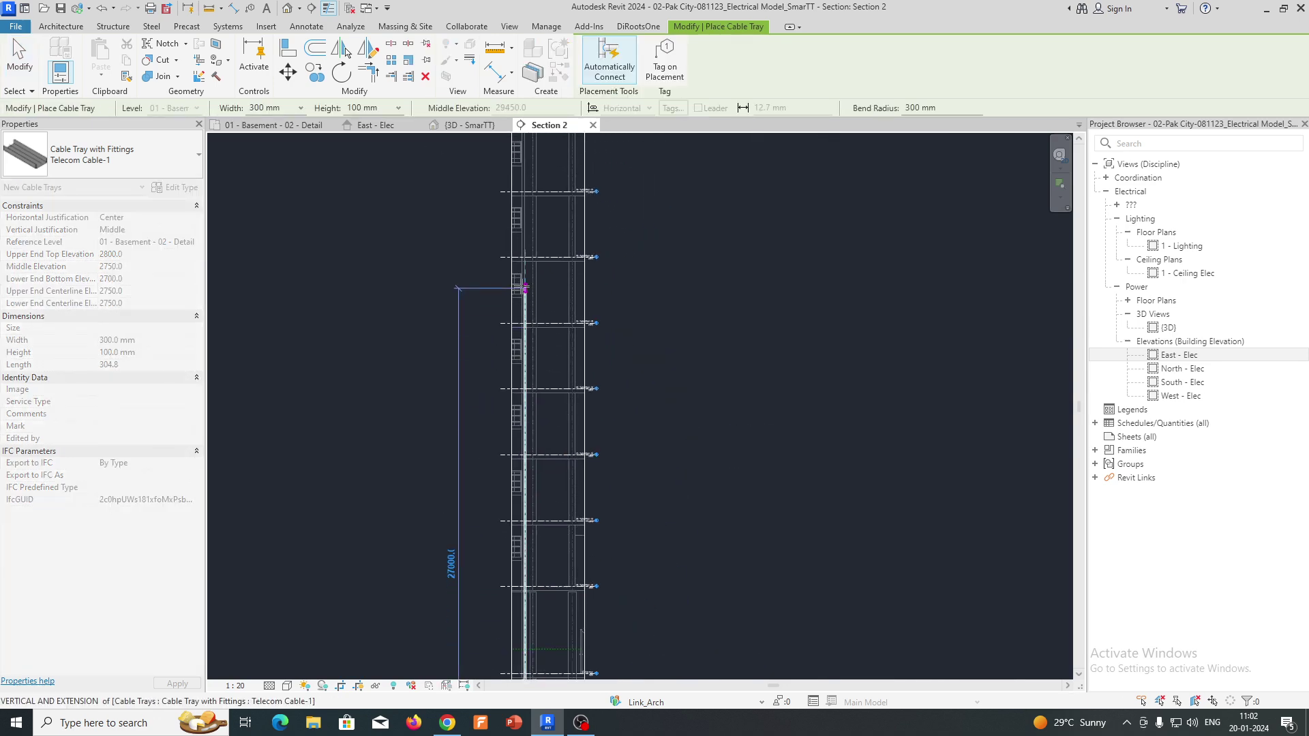
scroll(527, 293, "up", 4)
left_click(529, 274)
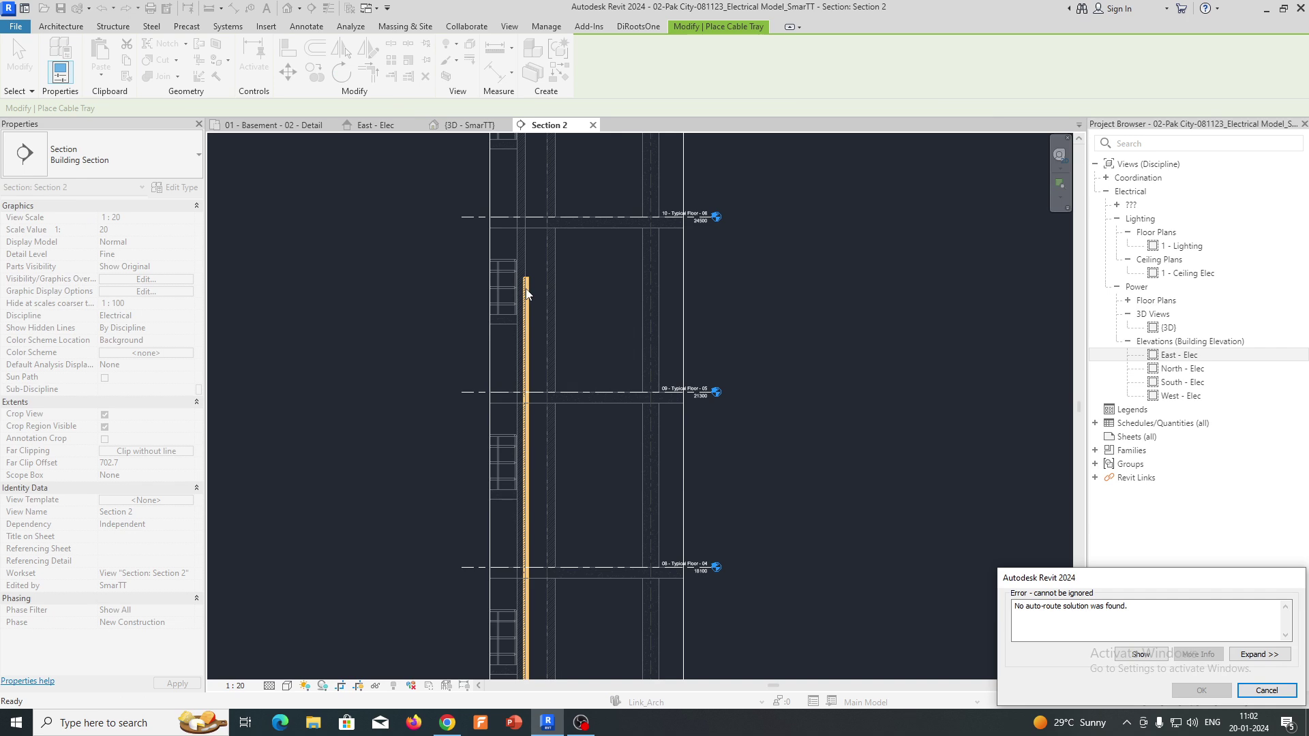
key("Escape")
scroll(523, 360, "down", 3)
scroll(522, 383, "up", 2)
key("Escape")
- Shift the telecom tray's horizontal bend away from the shaft to lengthen the adjoining tray to about 440 mm
scroll(538, 385, "up", 3)
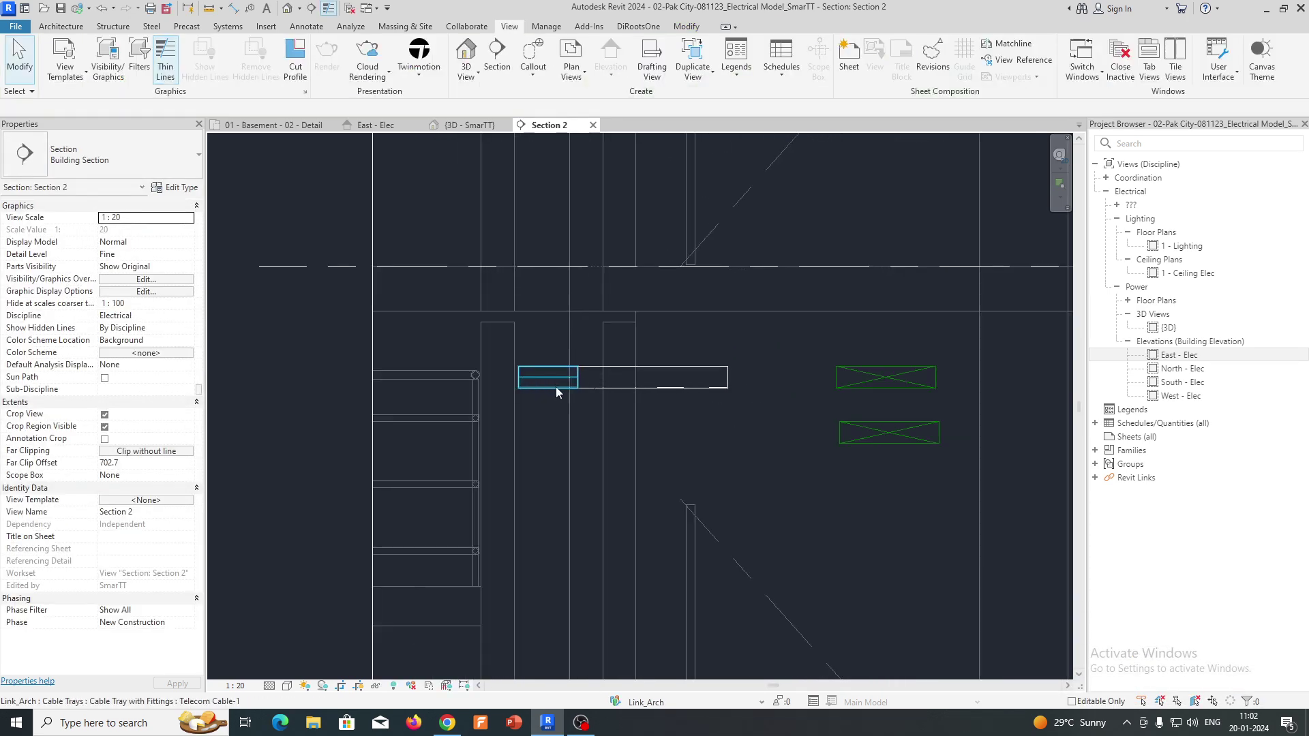
left_click(665, 392)
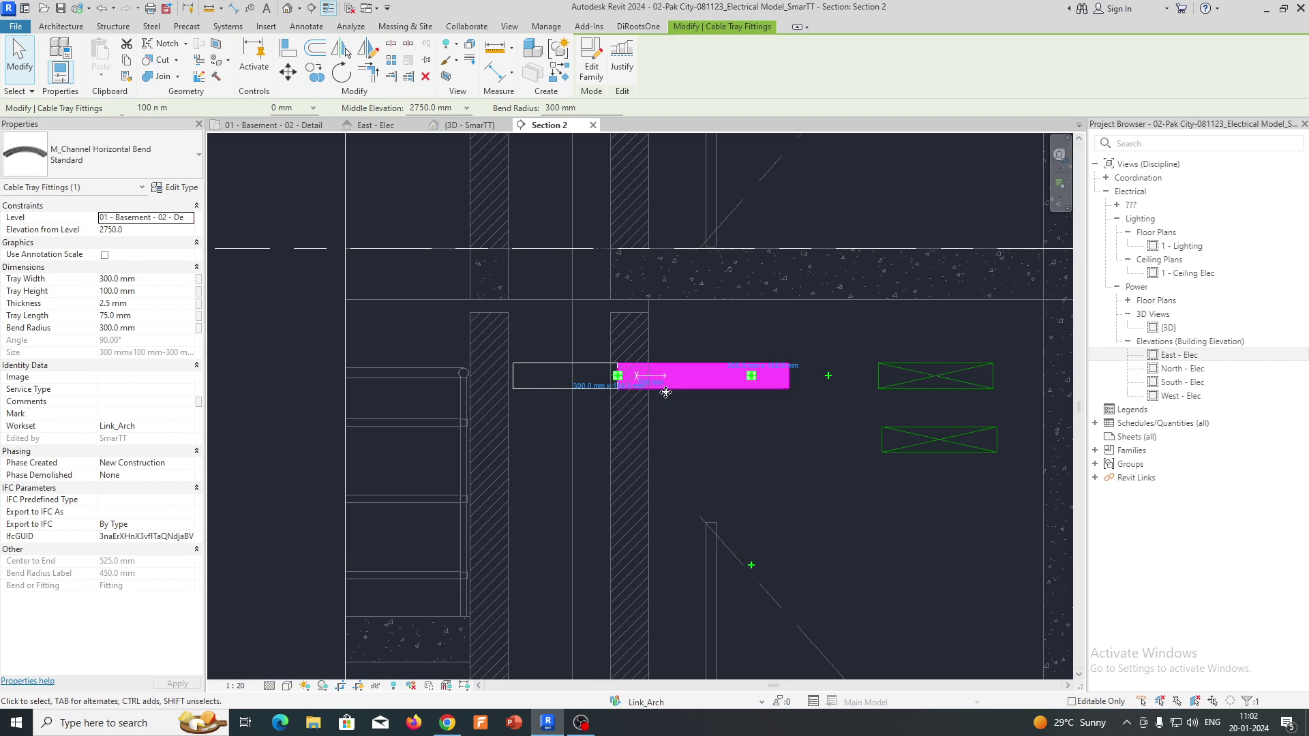
key("Escape")
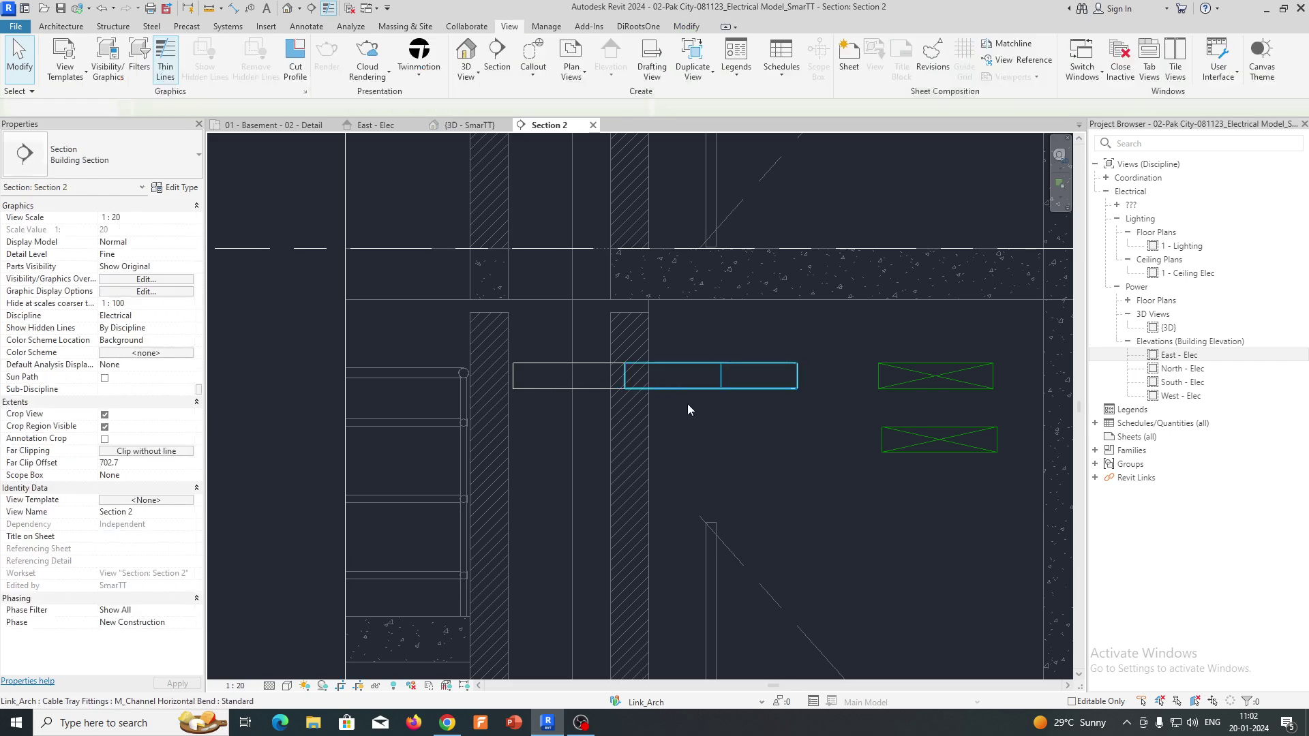
- Draw the 300 mm telecom riser from the tray's shaft end up to just below Typical Floor - 06 and finish it with a horizontal run
left_click(523, 369)
right_click(512, 382)
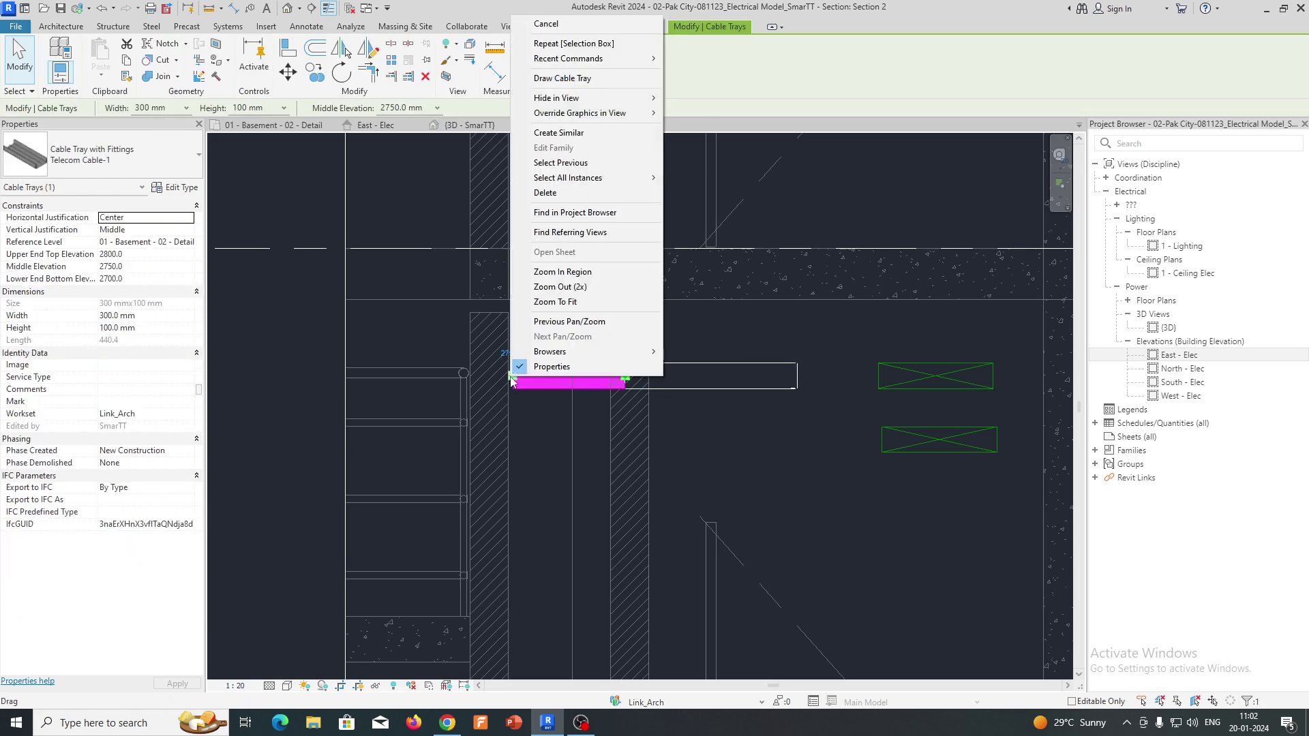
left_click(564, 81)
scroll(469, 505, "down", 3)
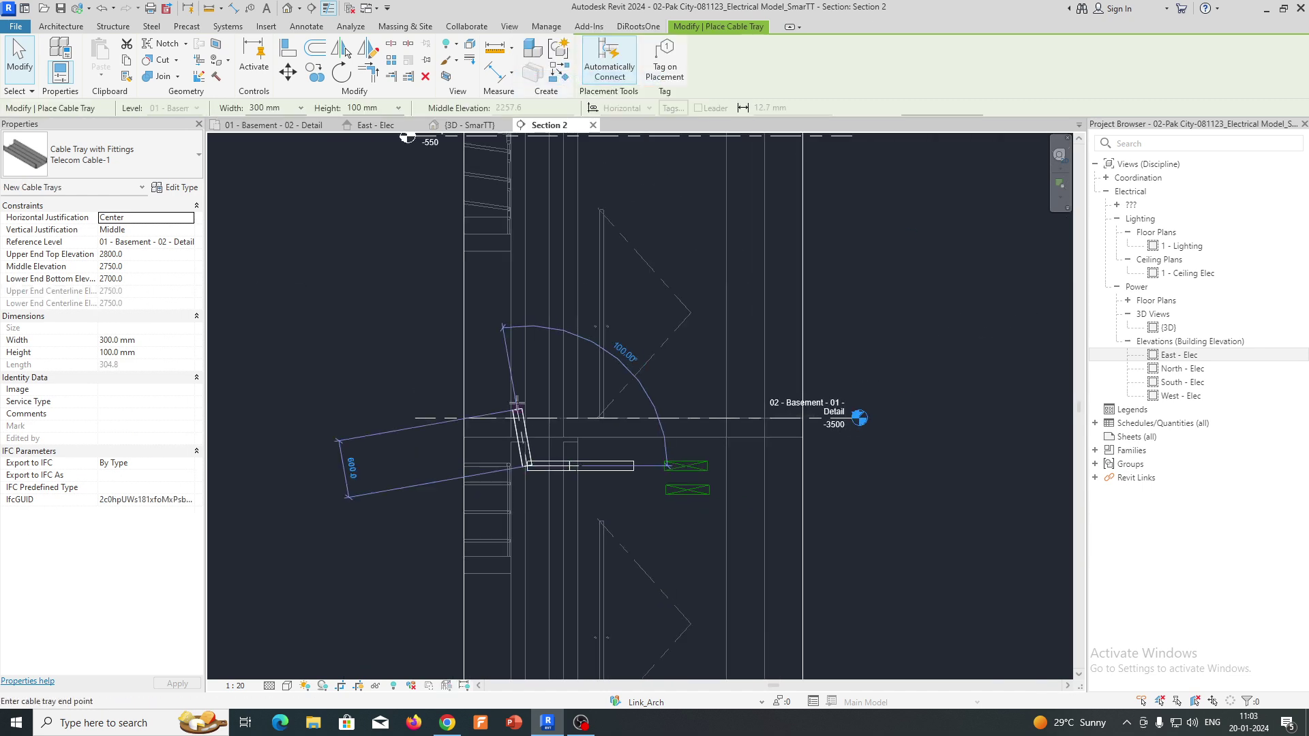
middle_click_drag(474, 352, 427, 693)
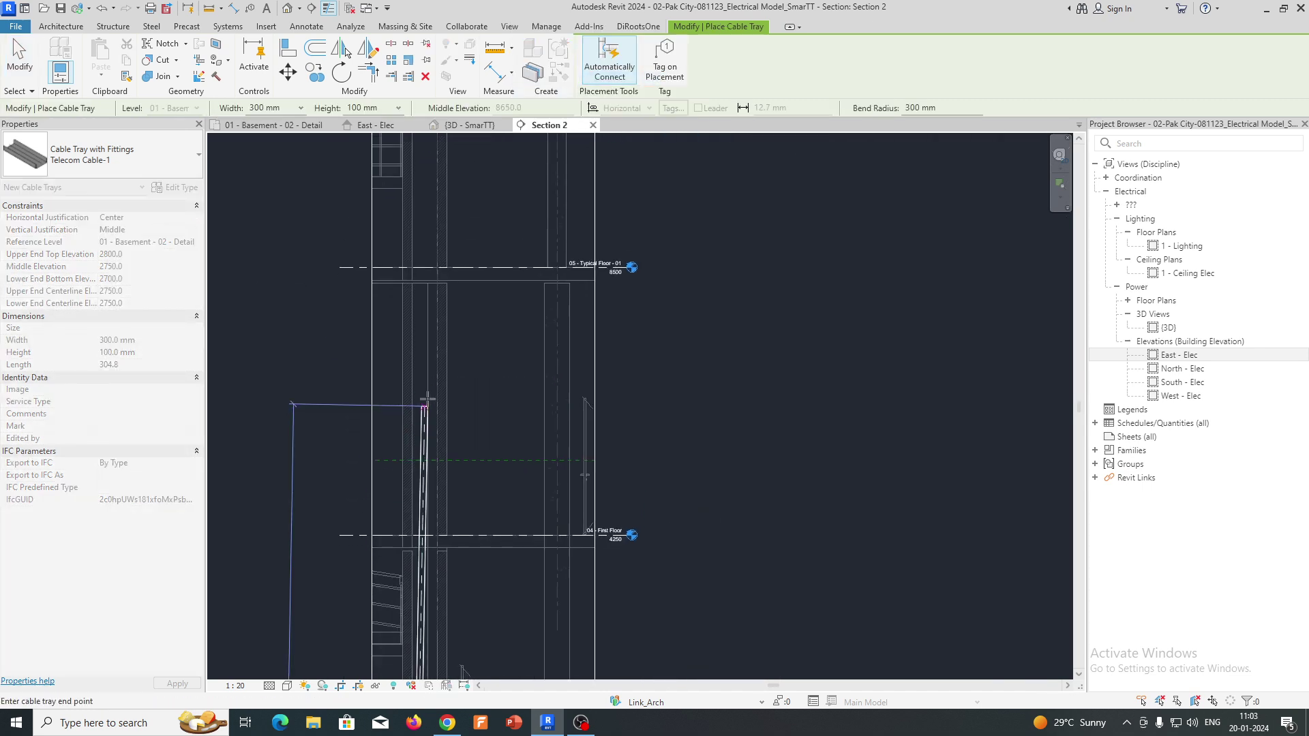
scroll(414, 401, "down", 4)
middle_click_drag(395, 225, 409, 534)
scroll(436, 318, "up", 4)
scroll(407, 286, "up", 3)
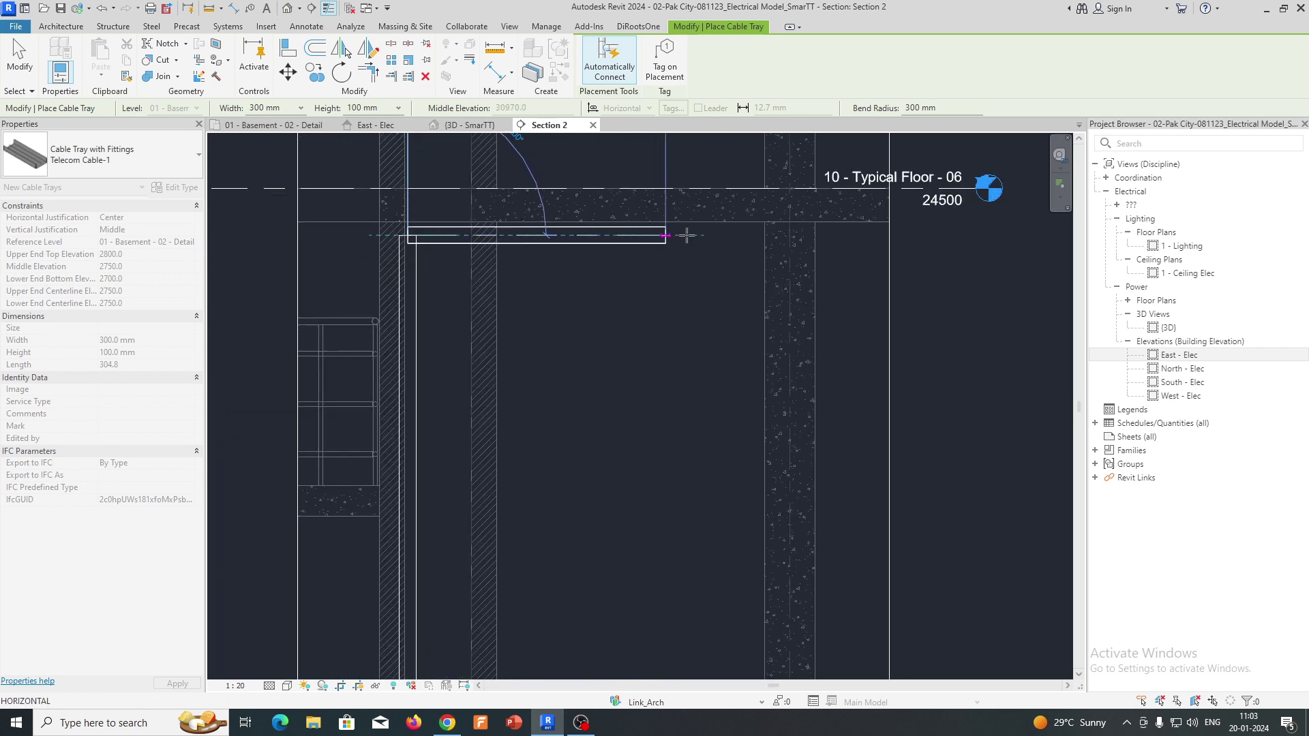
left_click(731, 235)
key("Escape")
key("Escape")
- Nudge the vertical telecom tray away from the shaft's outer wall
left_click(420, 368)
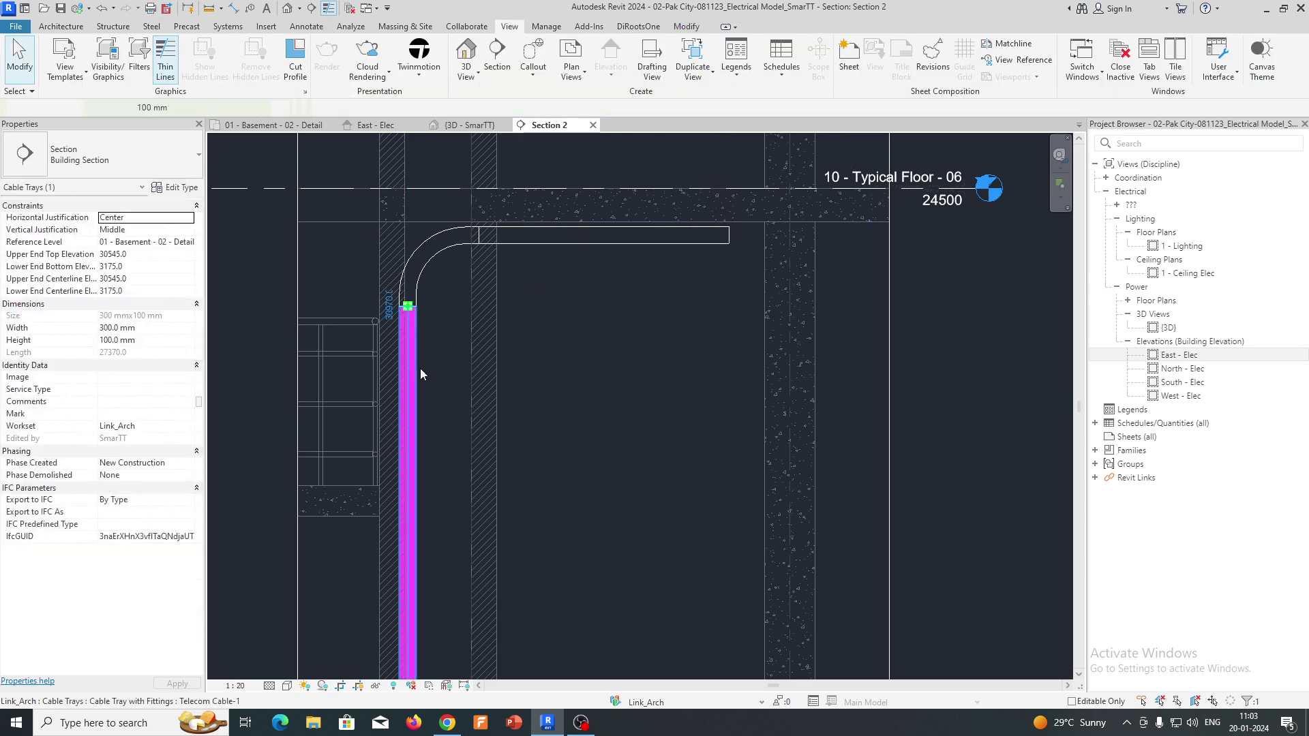
key("Right")
key("Escape")
key("Escape")
- Shift the basement horizontal bend and the telecom riser further inward to clear the shaft wall
scroll(493, 361, "down", 6)
scroll(465, 402, "up", 10)
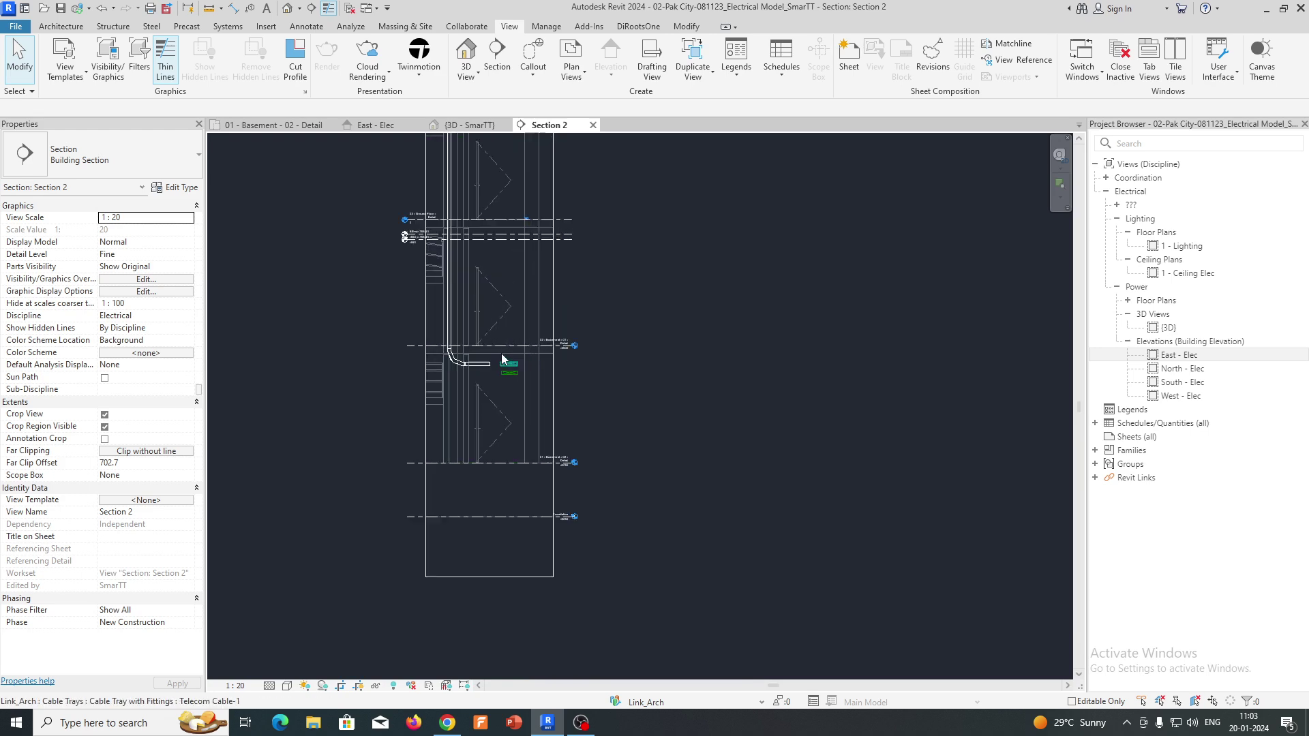
left_click(431, 374)
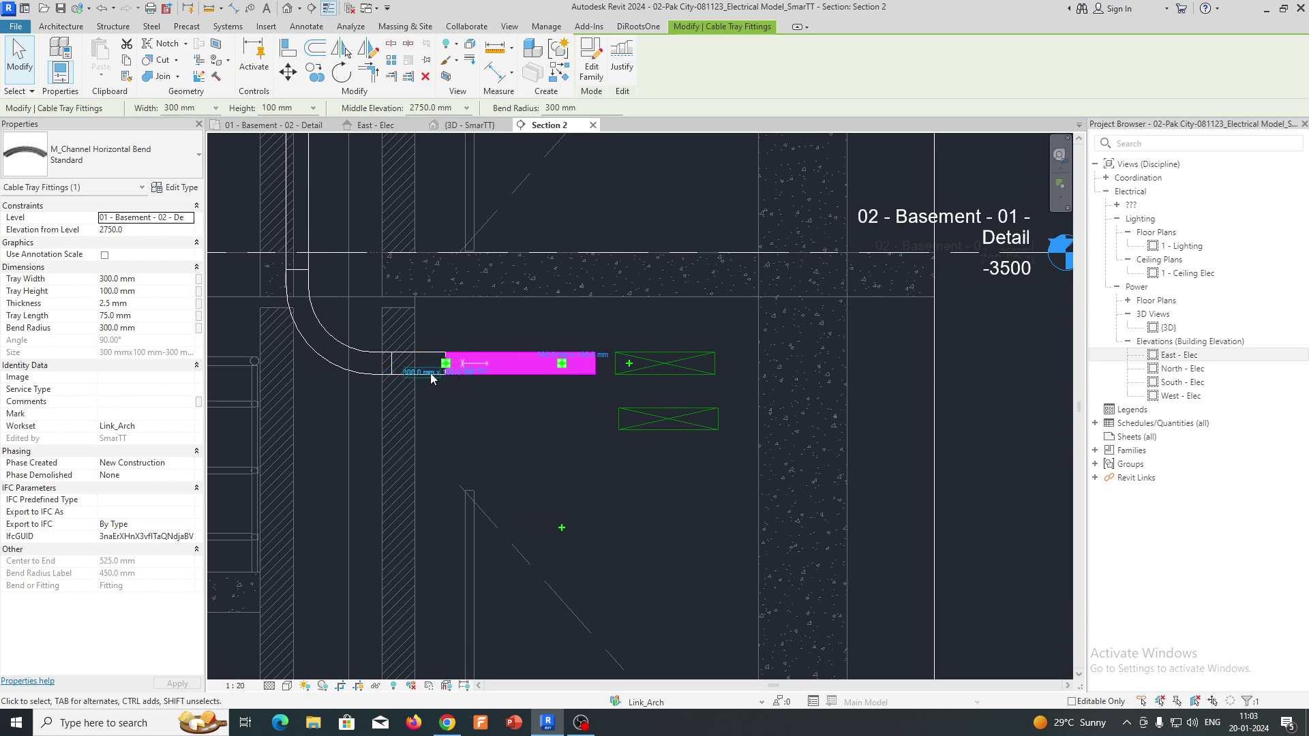
key("Escape")
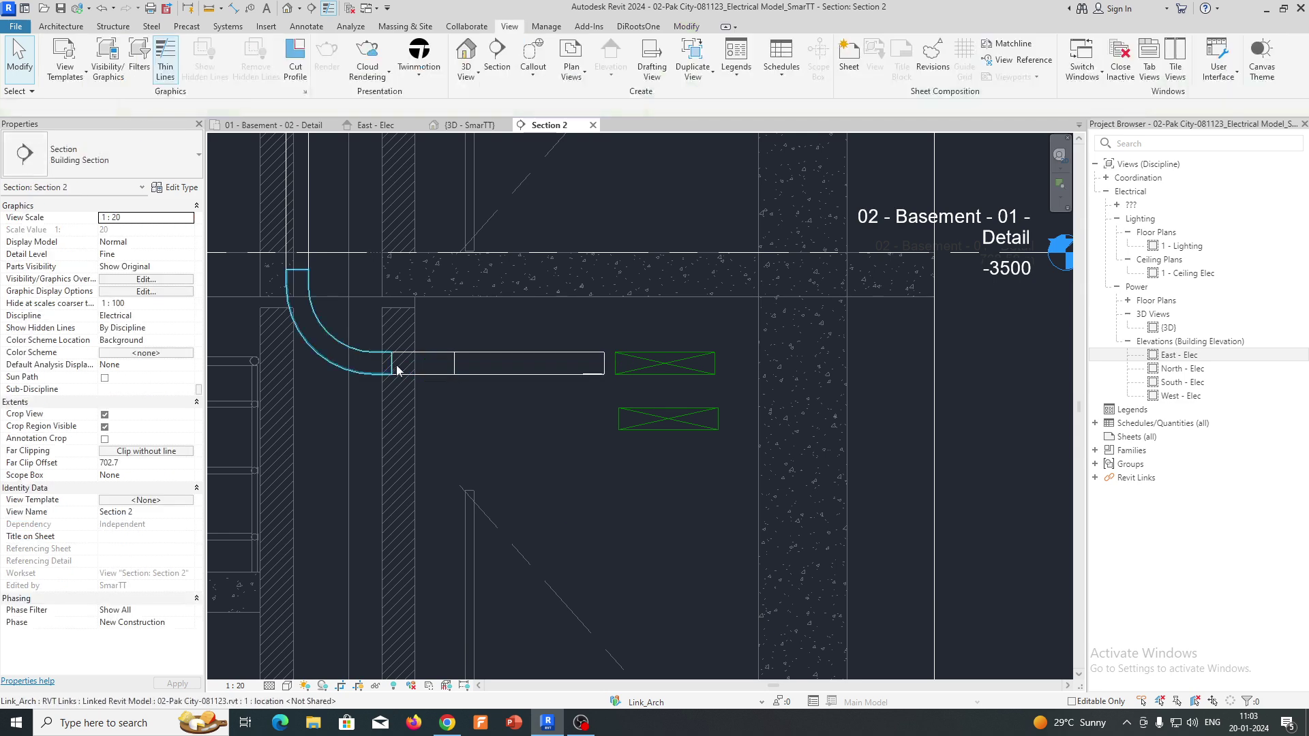
left_click(305, 236)
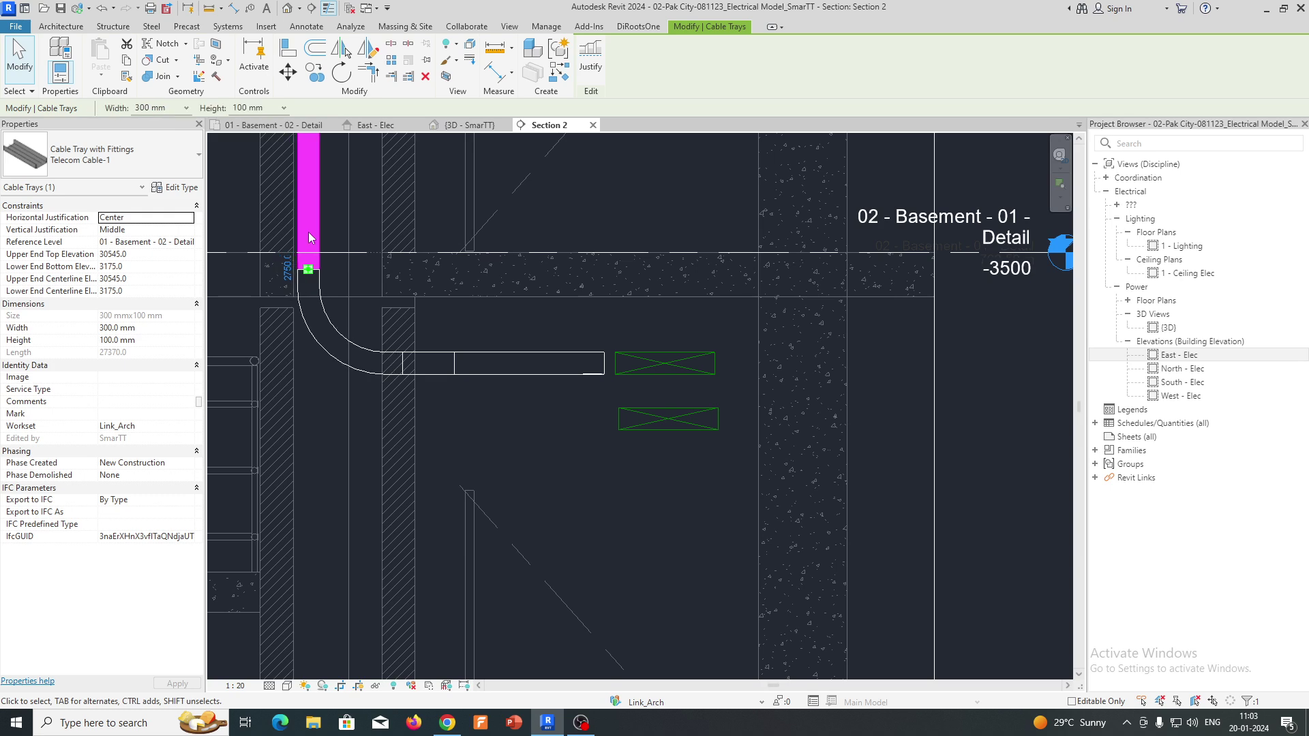
key("Escape")
- Isolate the basement bends and the neighbouring cable trays with a 3D selection box
scroll(470, 382, "down", 3)
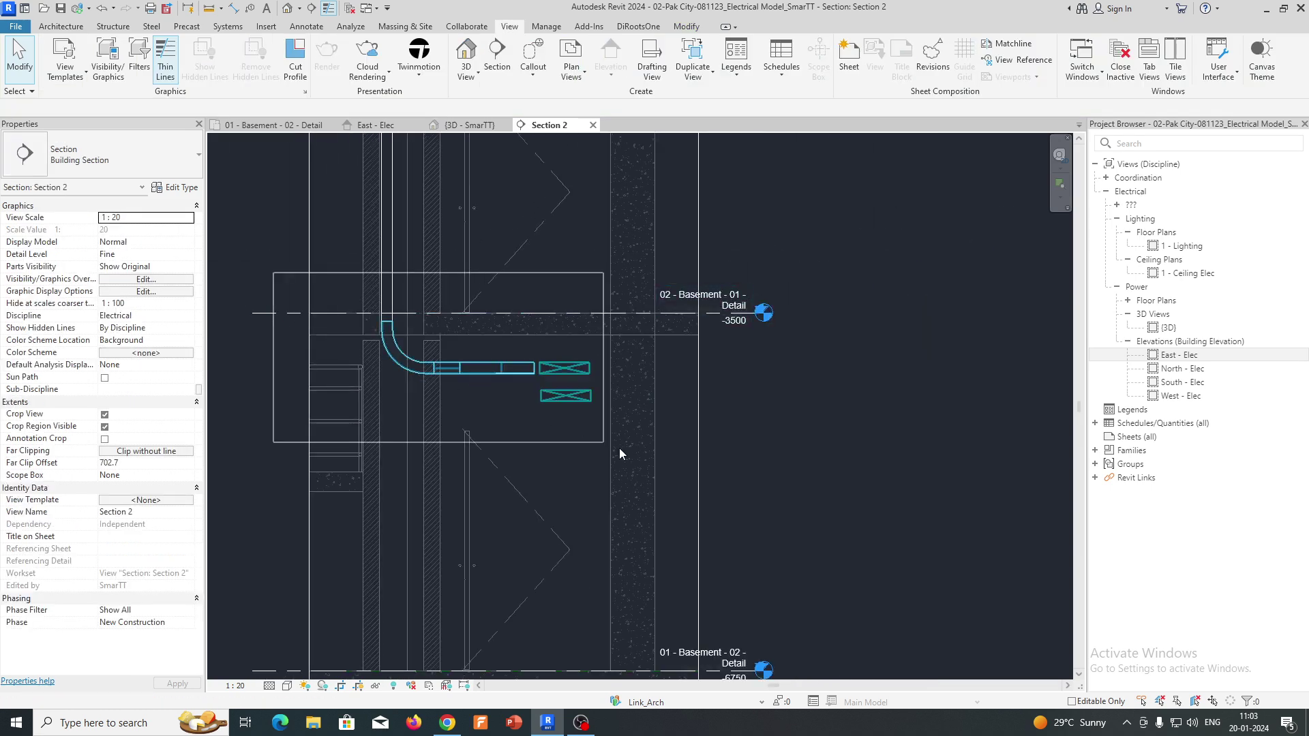
left_click_drag(583, 442, 628, 449)
left_click(446, 77)
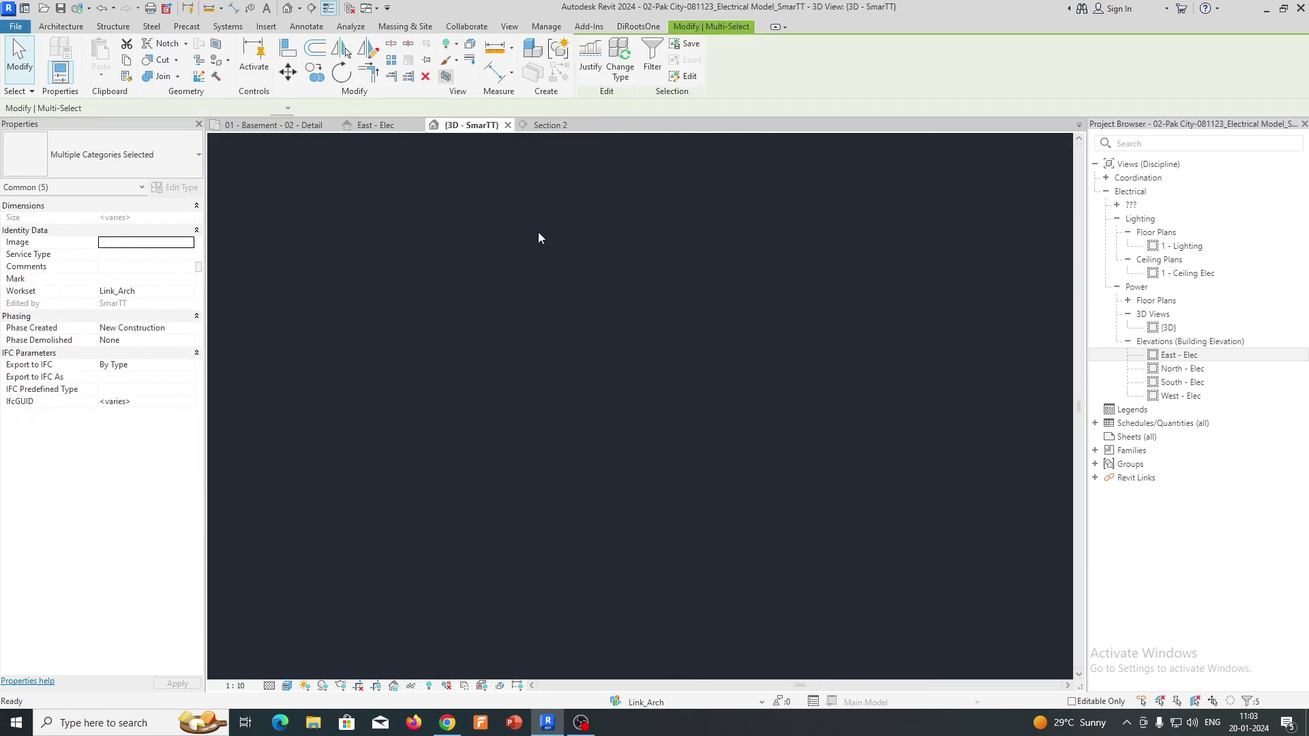
- Select the connected telecom tray run and examine its position in the shaft in 3D, including from the top
middle_click_drag(618, 448, 702, 304, "shift")
scroll(675, 361, "up", 4)
middle_click_drag(675, 363, 634, 520, "shift")
key("Escape")
left_click(696, 351)
key("Tab")
left_click(698, 351)
scroll(634, 520, "down", 2)
middle_click_drag(912, 273, 688, 480, "shift")
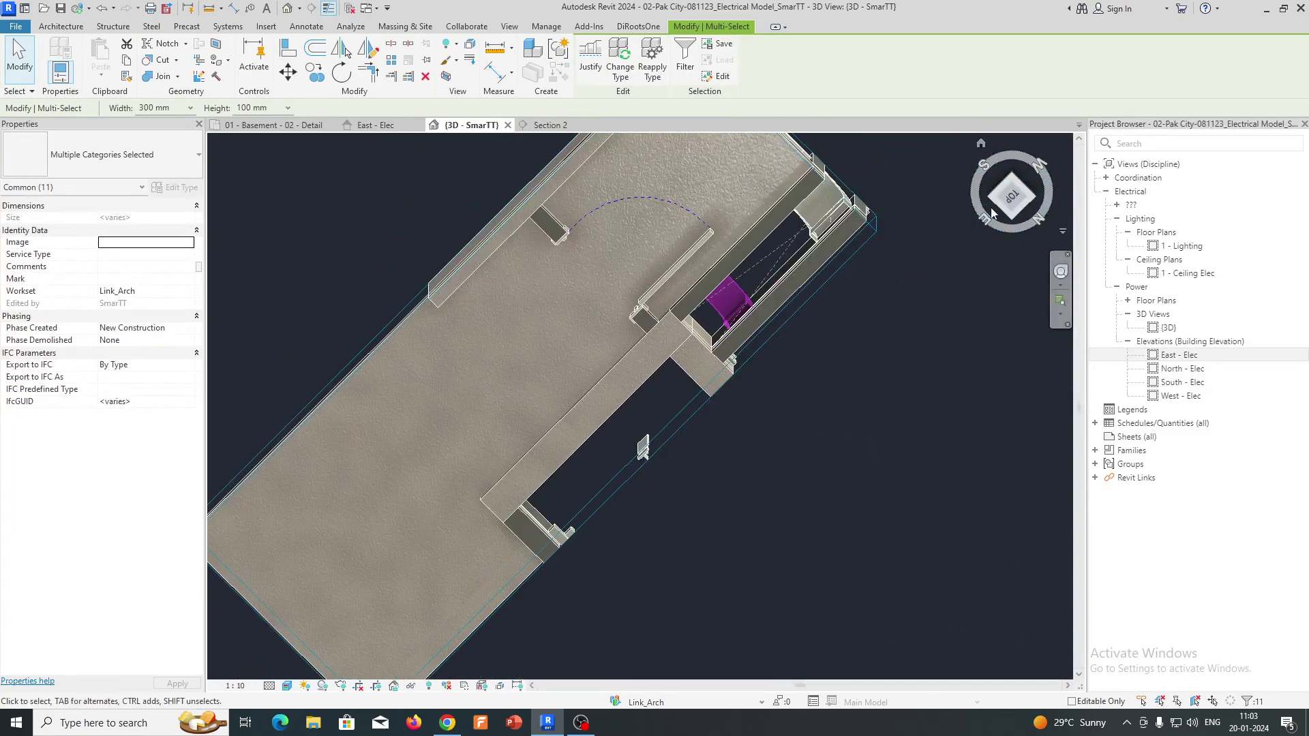
left_click(1013, 191)
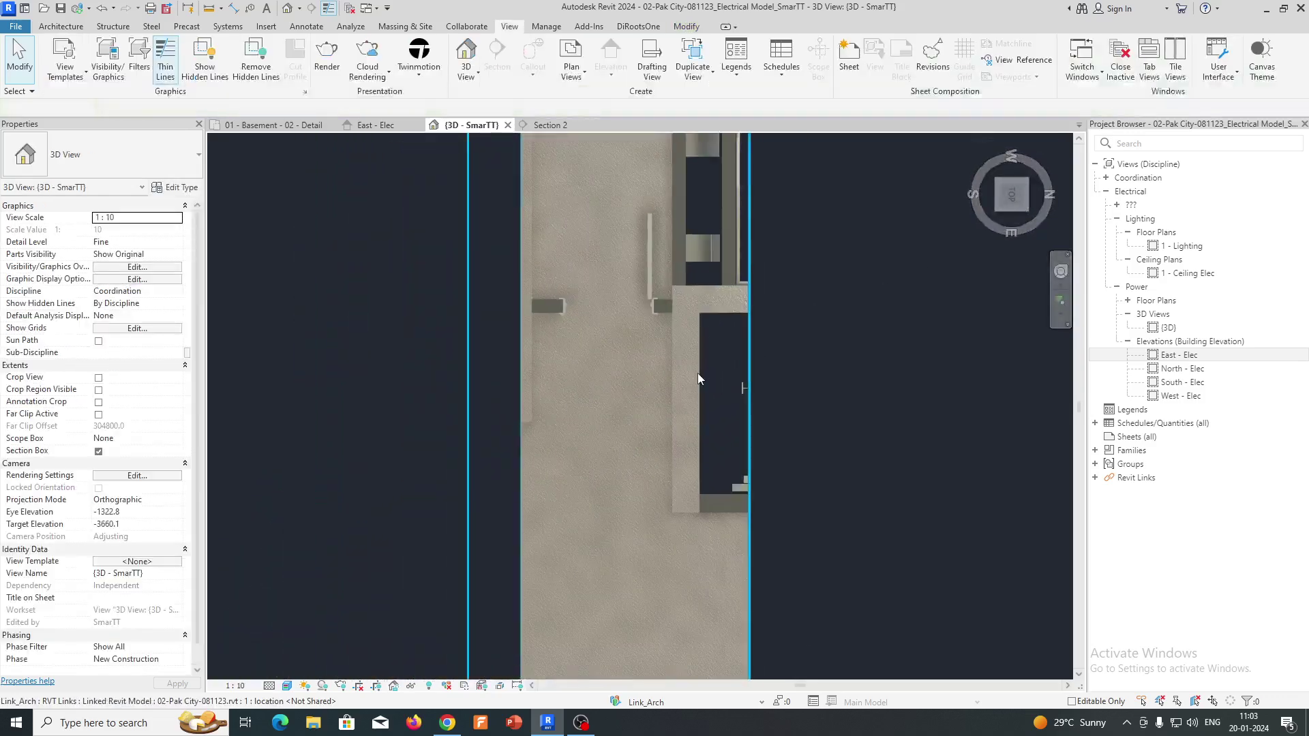
- Examine the tray bends and risers inside the shaft in 3D from above and from the side
scroll(698, 374, "down", 1)
middle_click_drag(697, 374, 804, 283, "shift")
scroll(503, 171, "up", 2)
middle_click_drag(503, 170, 642, 357)
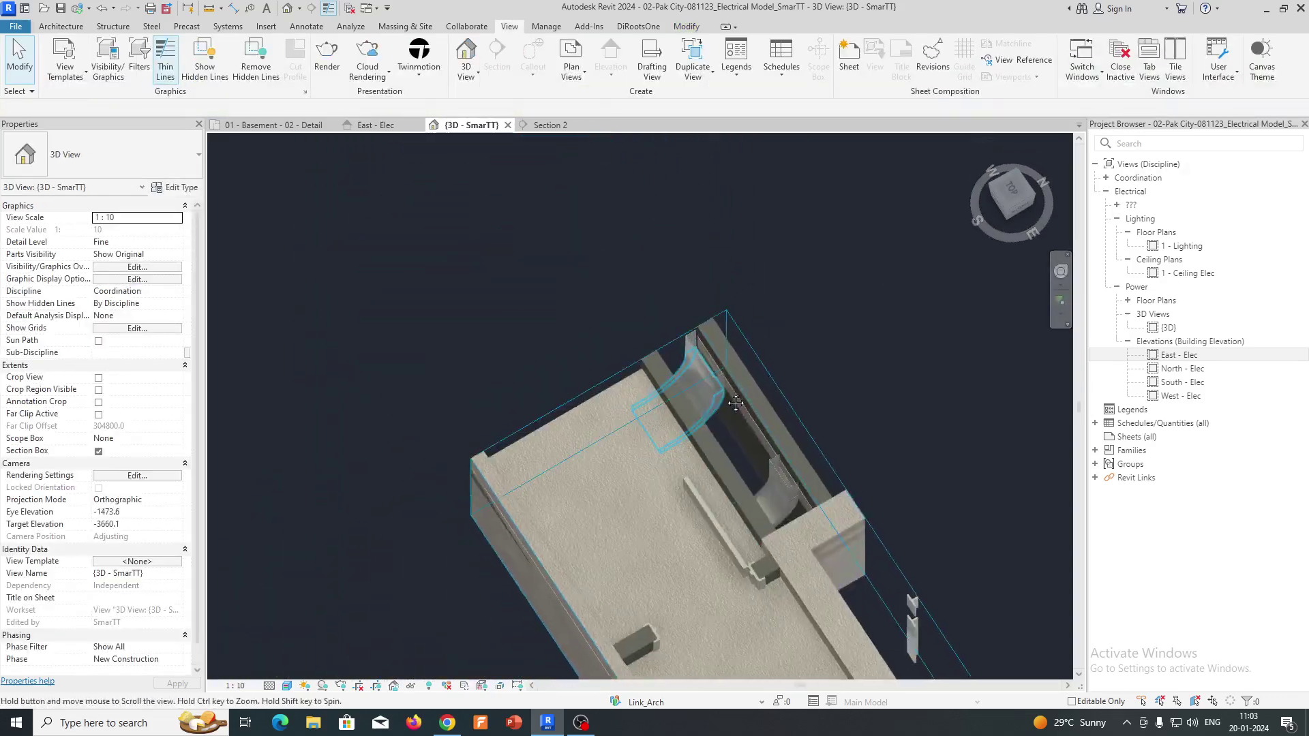
left_click(643, 360)
middle_click_drag(595, 412, 762, 303, "shift")
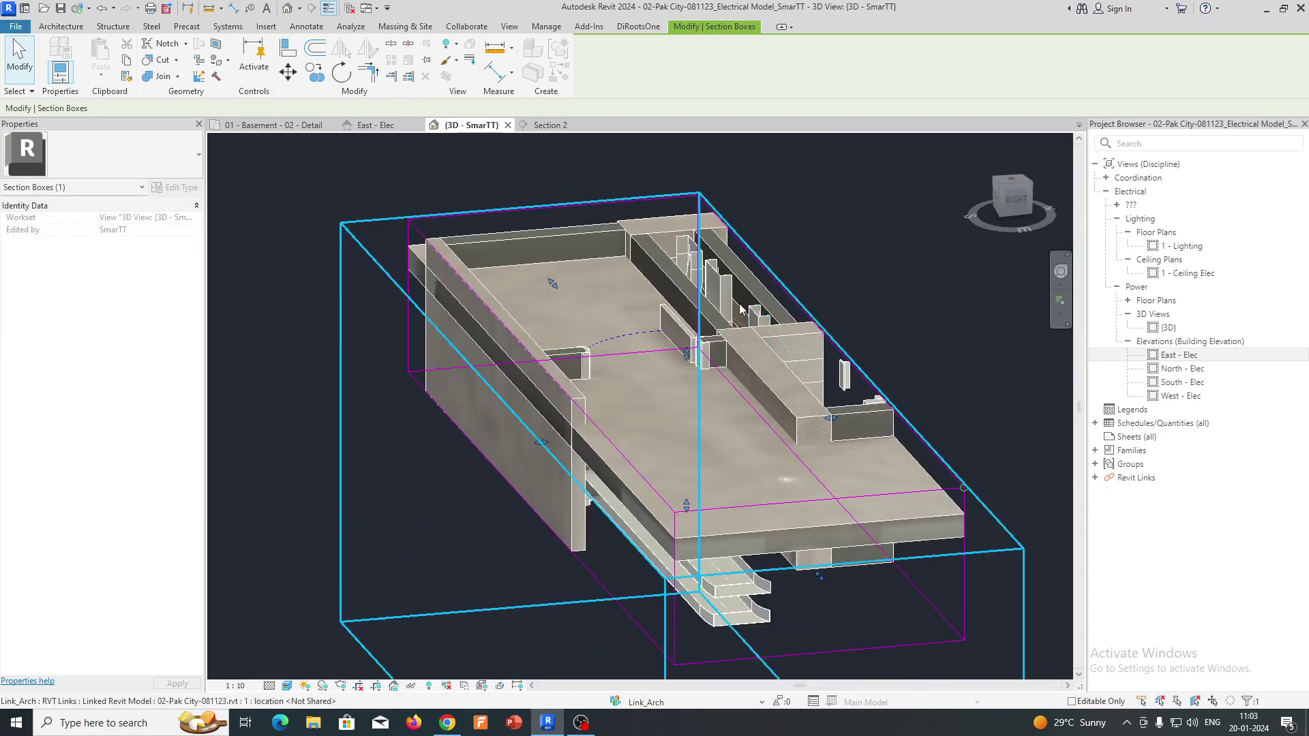
left_click(460, 195)
- Delete the middle ELV tray's end piece inside the shaft on the basement 02 detail plan
left_click(297, 129)
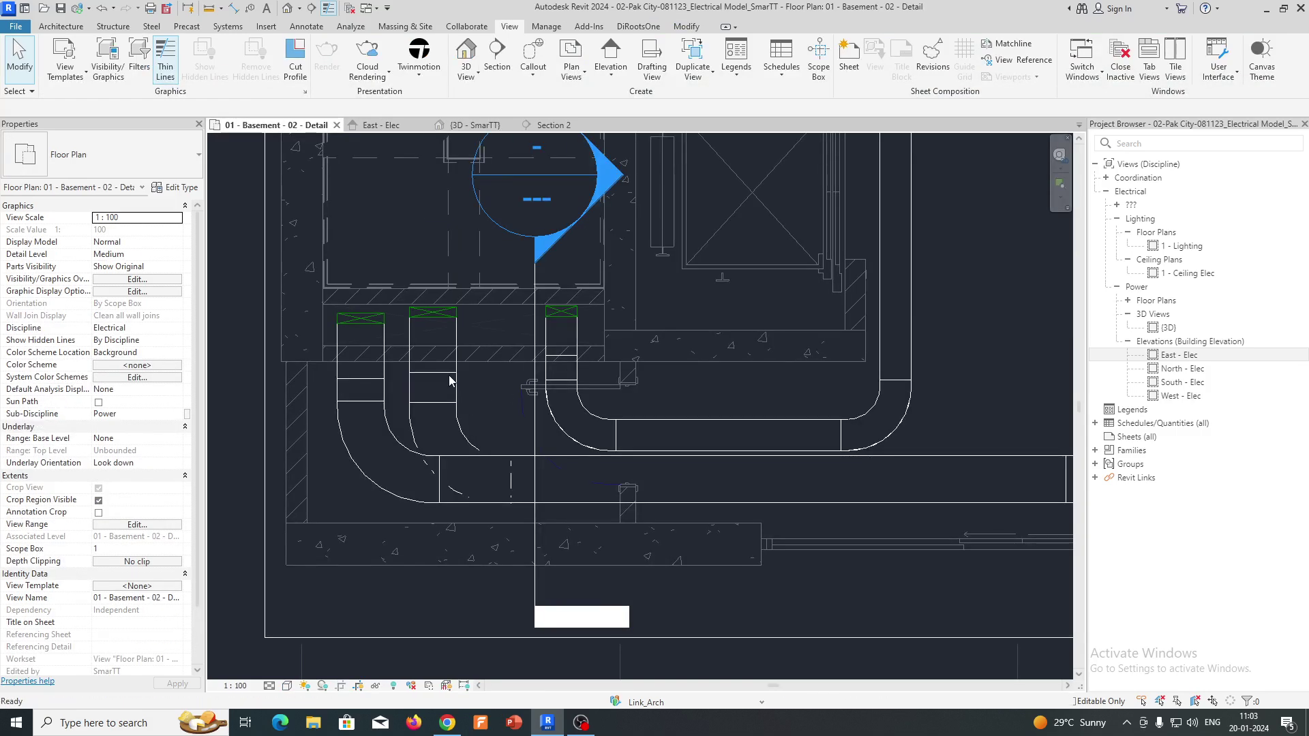
scroll(453, 394, "up", 2)
left_click(428, 314)
key("Escape")
left_click(434, 333)
key("Delete")
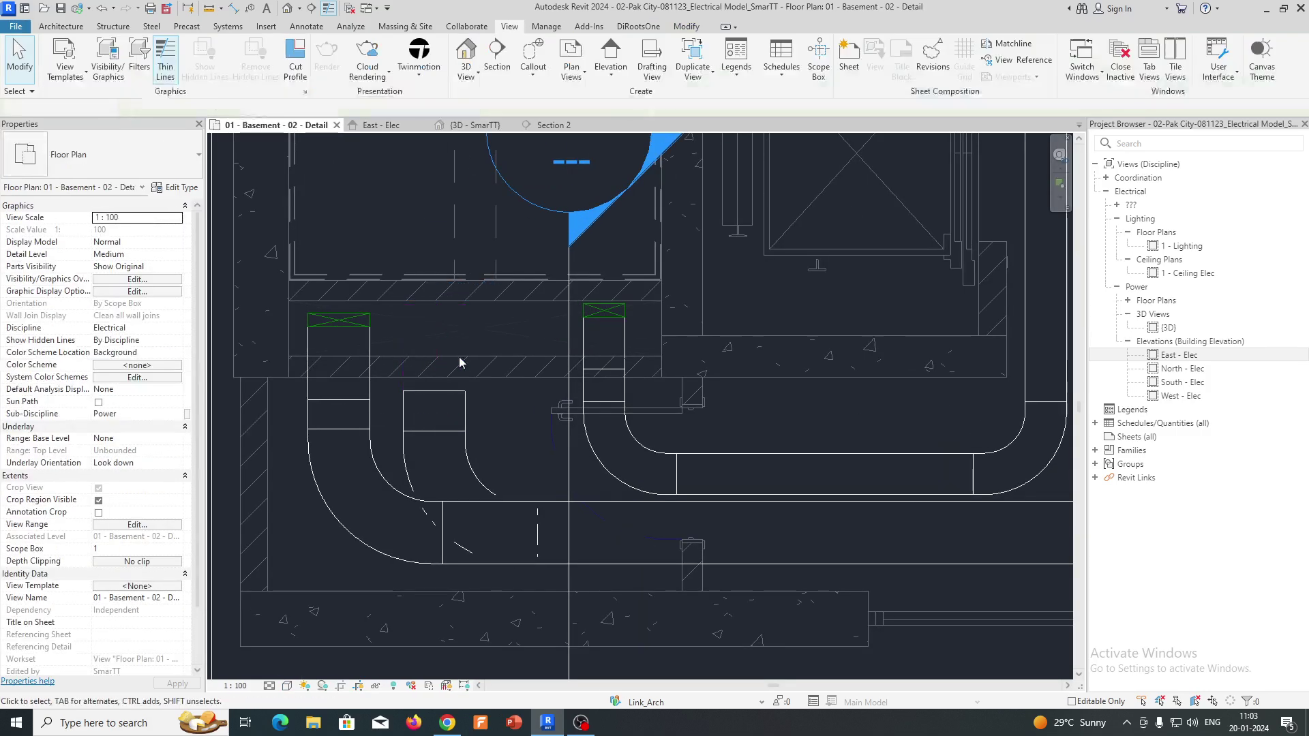
- Move the Section 2 line across the plan so it runs just beside the middle ELV tray
left_click(568, 344)
left_click_drag(568, 341, 394, 315)
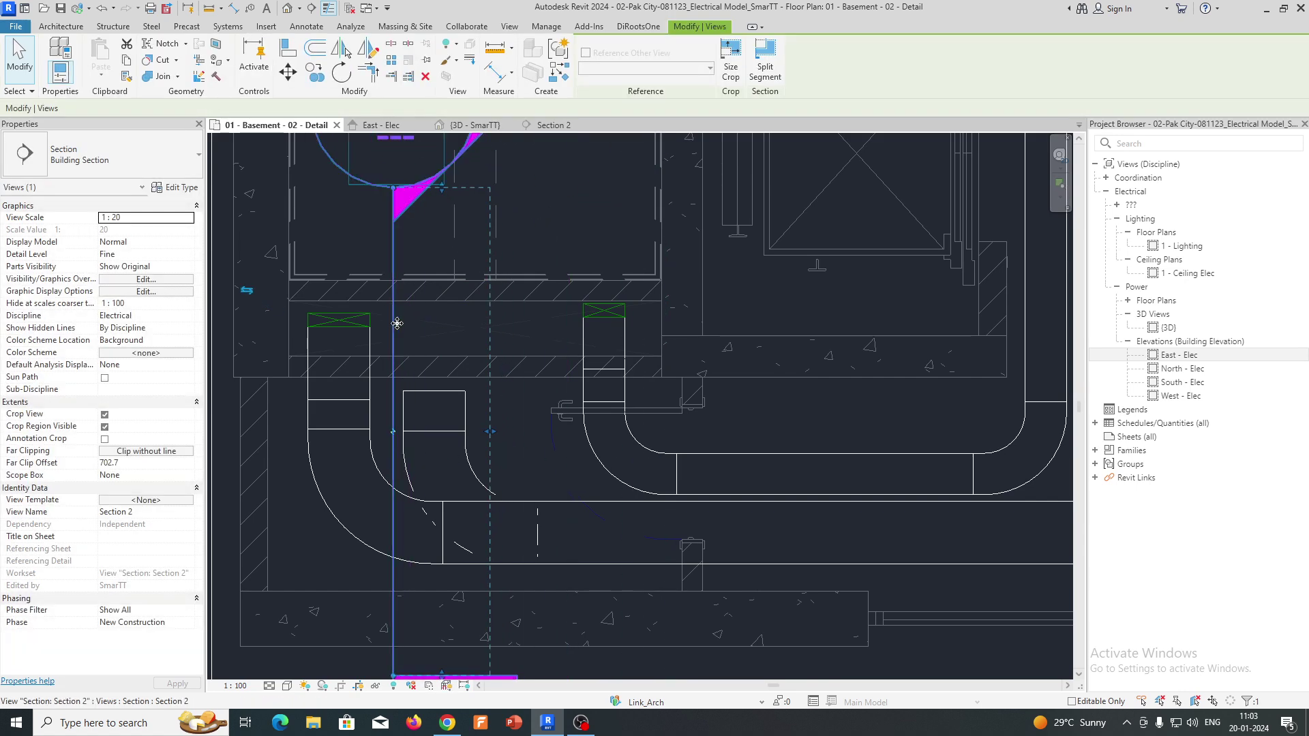
key("Escape")
- Extend the middle ELV tray's end into the shaft and go to the Section 2 view
left_click(435, 396)
left_click_drag(434, 392, 435, 318)
key("Escape")
right_click(394, 307)
left_click(427, 385)
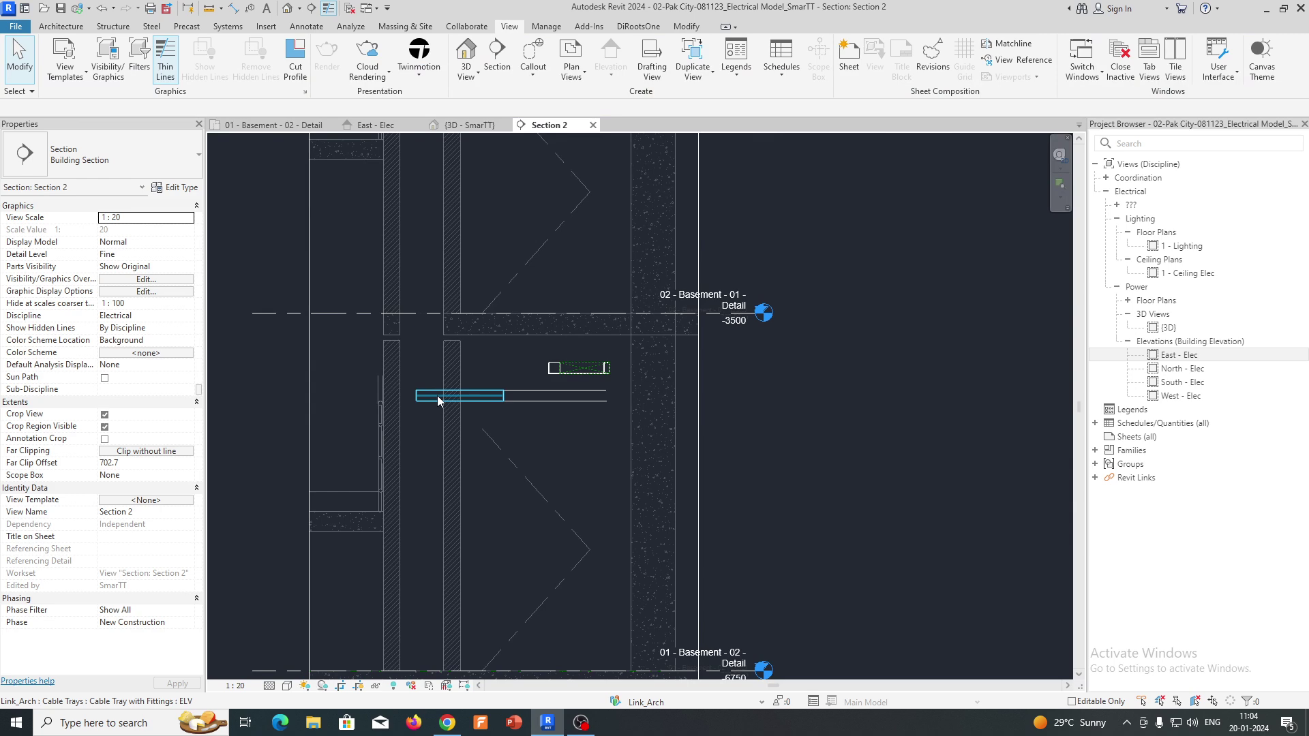
- Draw a vertical ELV tray from the basement tray's end up the shaft to about 14700 mm, below 05 - Typical Floor - 01
left_click(436, 398)
right_click(414, 399)
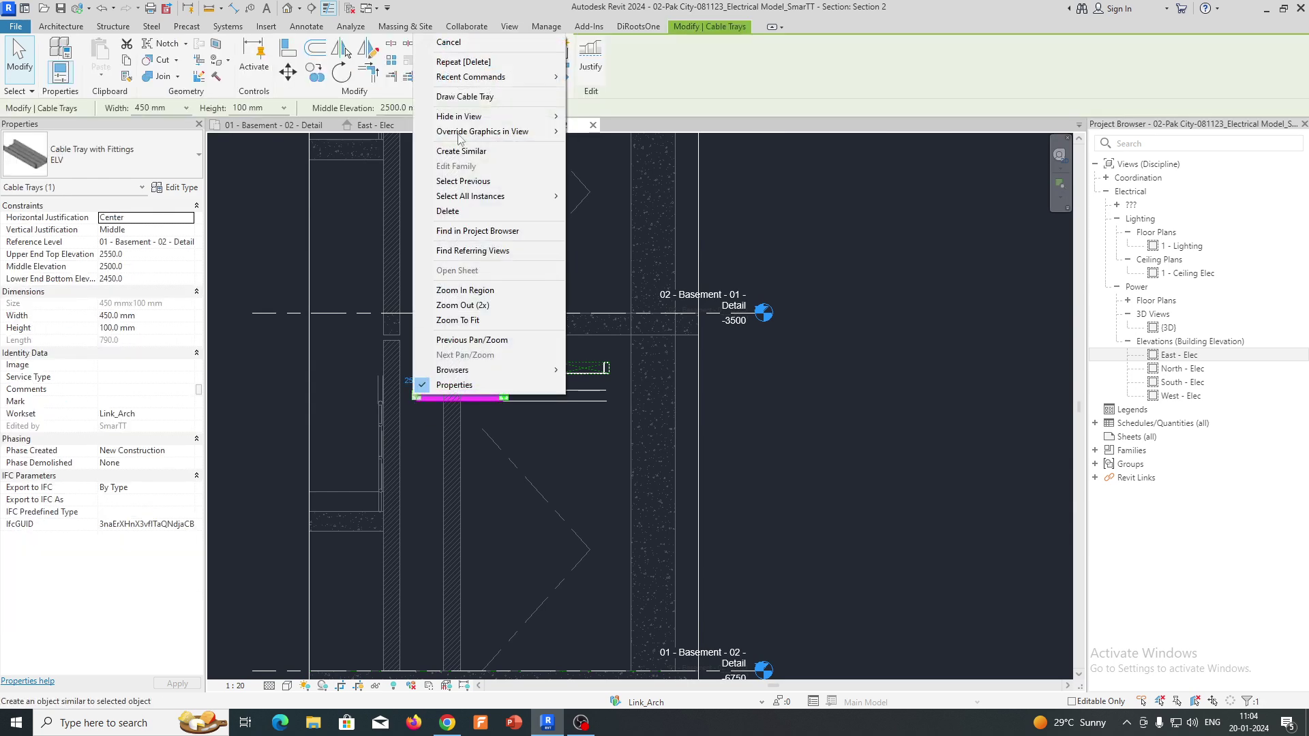
left_click(469, 97)
scroll(444, 457, "down", 4)
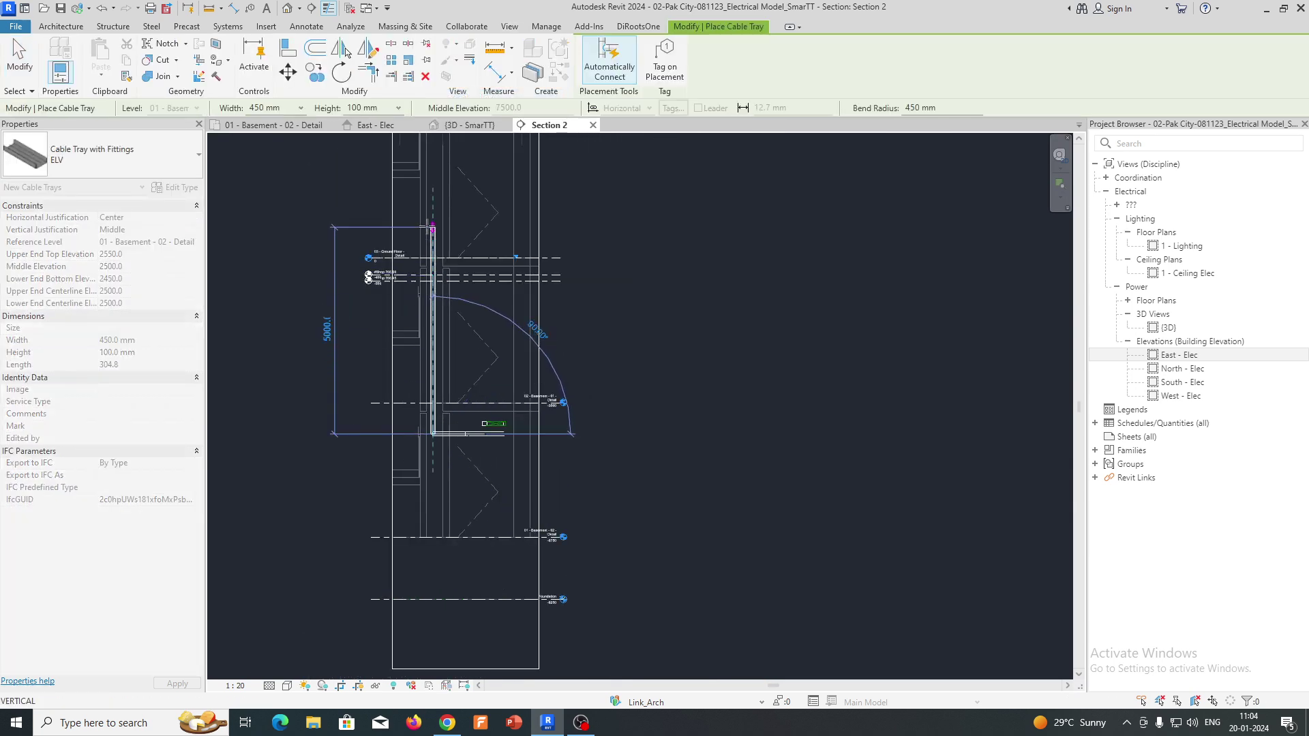
scroll(431, 225, "up", 6)
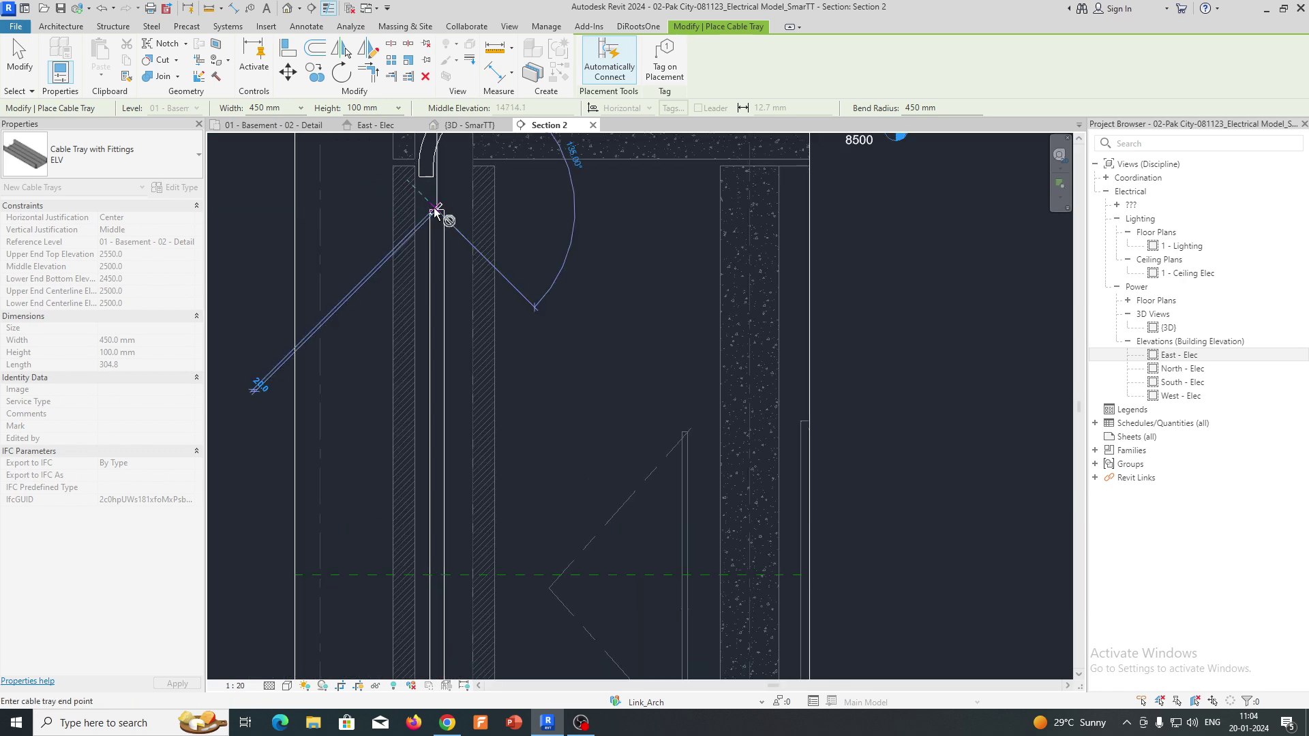
key("Escape")
scroll(453, 232, "down", 2)
key("Escape")
- Delete the existing connected tray run with its outside bend above the new riser at 05 - Typical Floor - 01
middle_click_drag(455, 237, 451, 402)
left_click(439, 359)
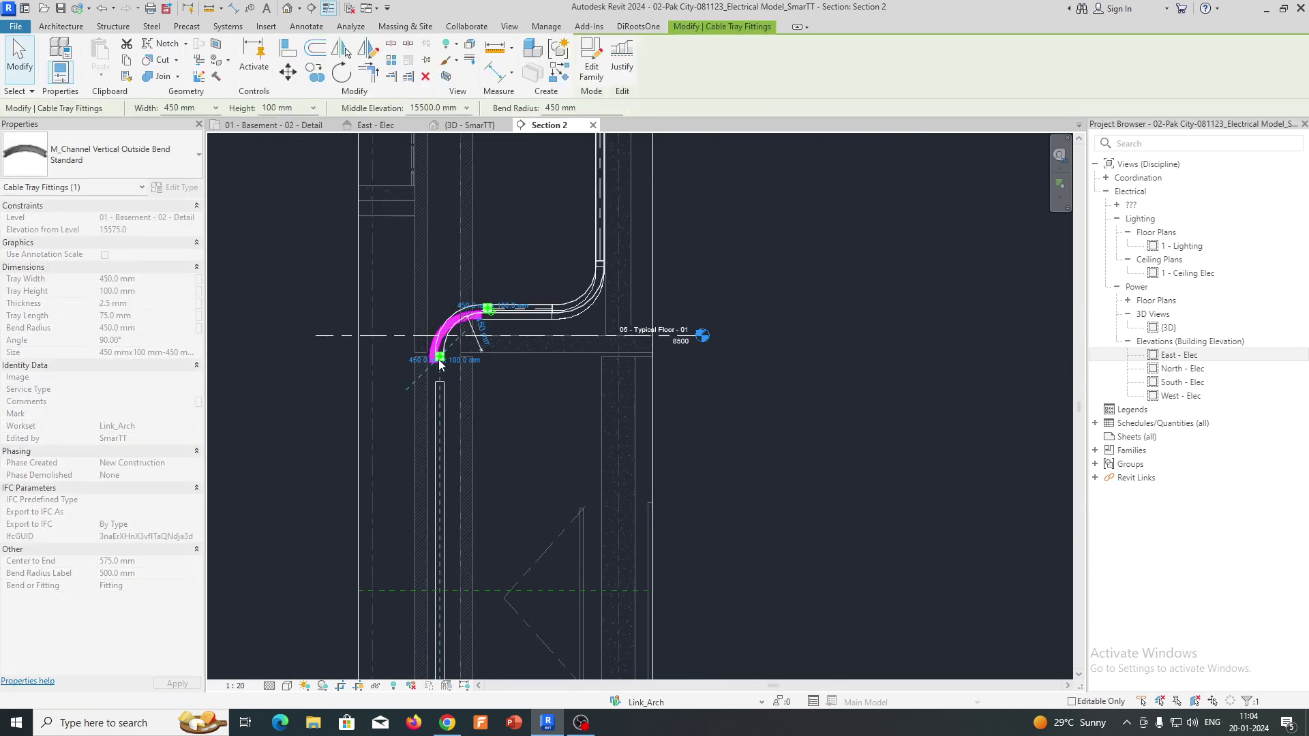
key("Escape")
left_click(443, 349)
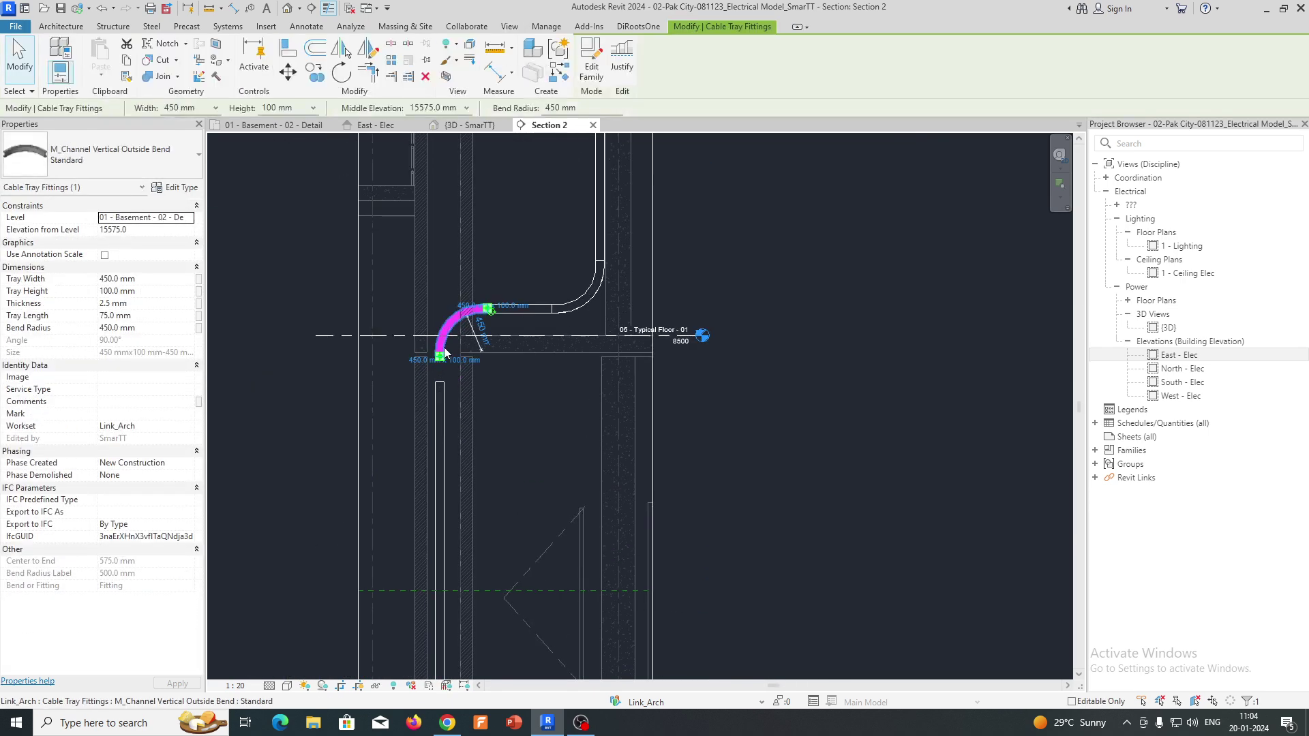
key("Tab")
left_click(444, 346)
key("Delete")
- Extend the ELV riser to just below 06 - Typical Floor - 02 and turn it into a horizontal branch about 845 mm long
left_click(447, 411)
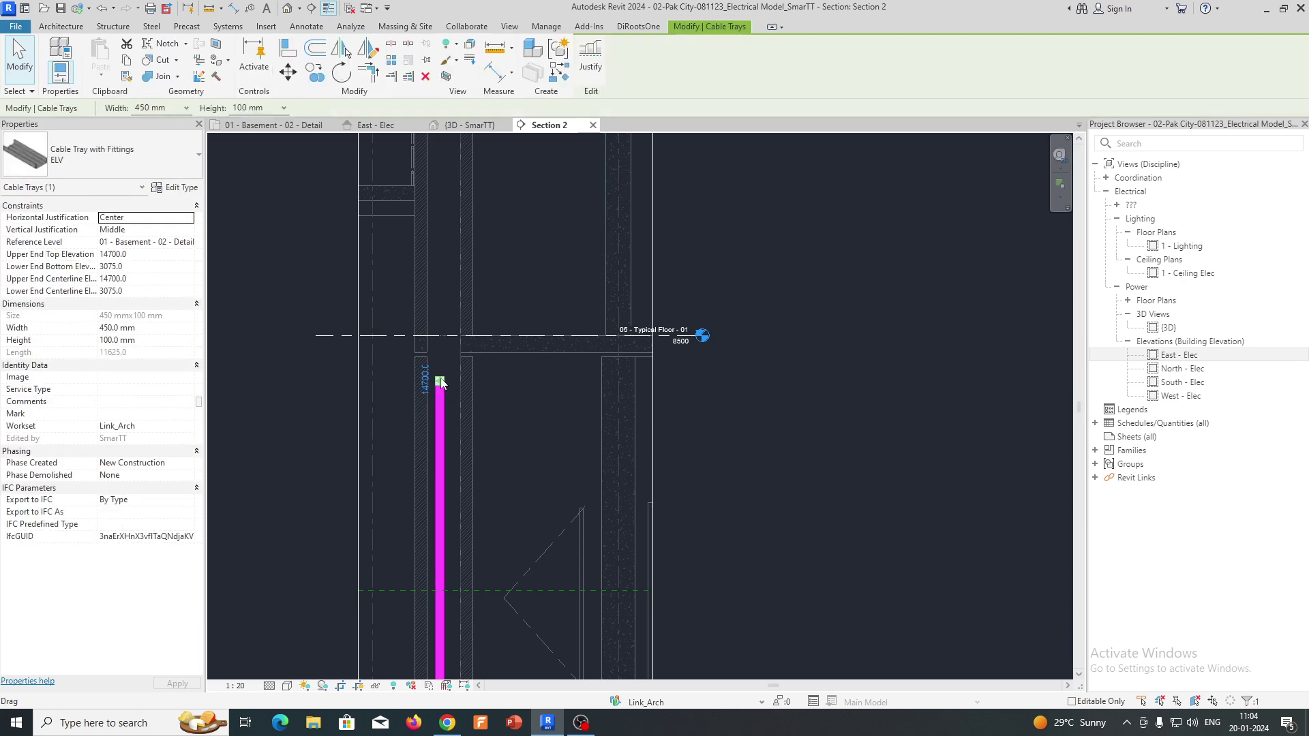
left_click_drag(440, 384, 439, 233)
right_click(441, 213)
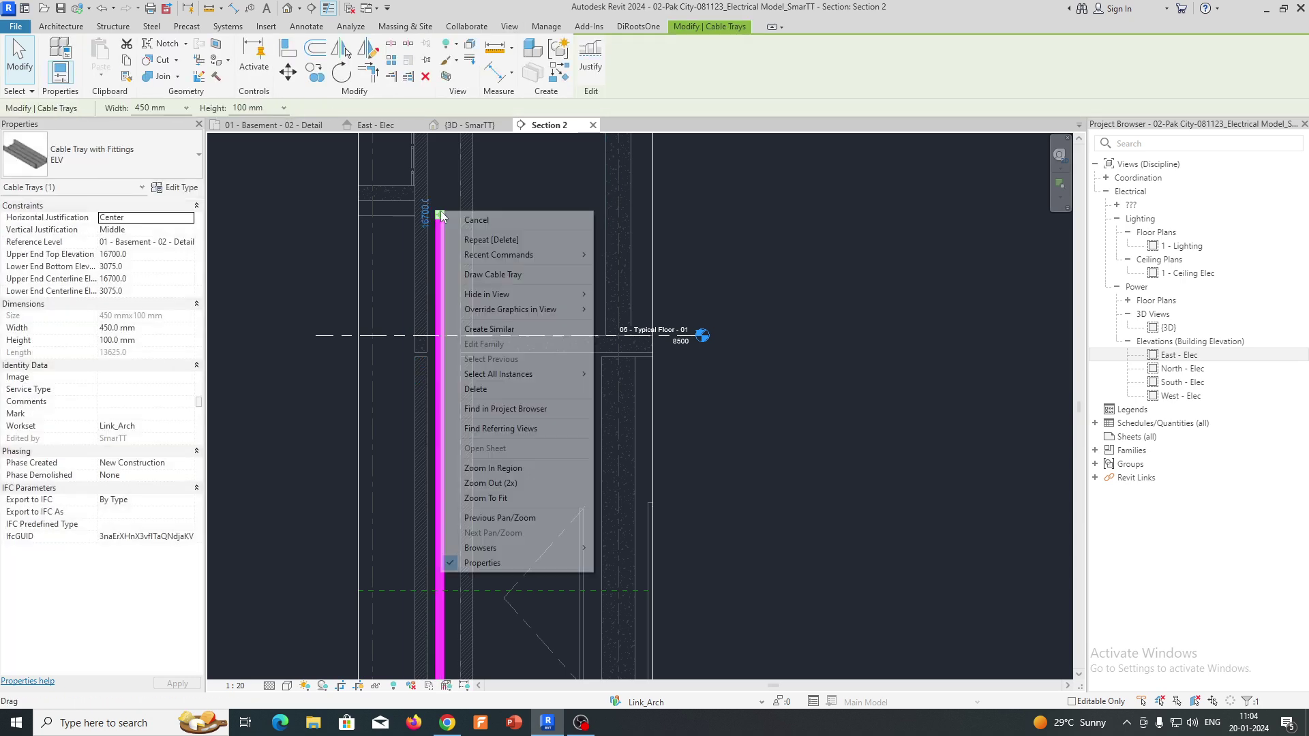
left_click(483, 275)
scroll(555, 238, "down", 1)
middle_click_drag(555, 239, 547, 415)
scroll(485, 319, "up", 1)
scroll(480, 317, "up", 2)
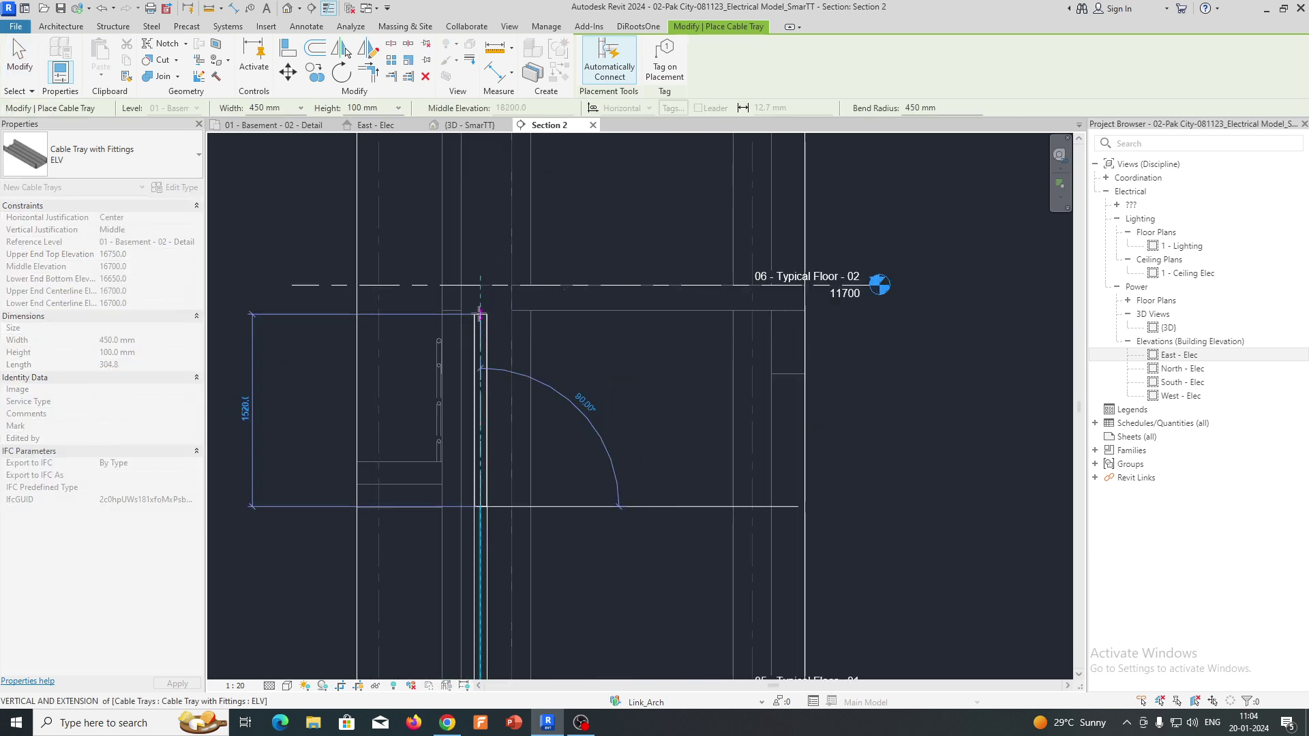
left_click(480, 318)
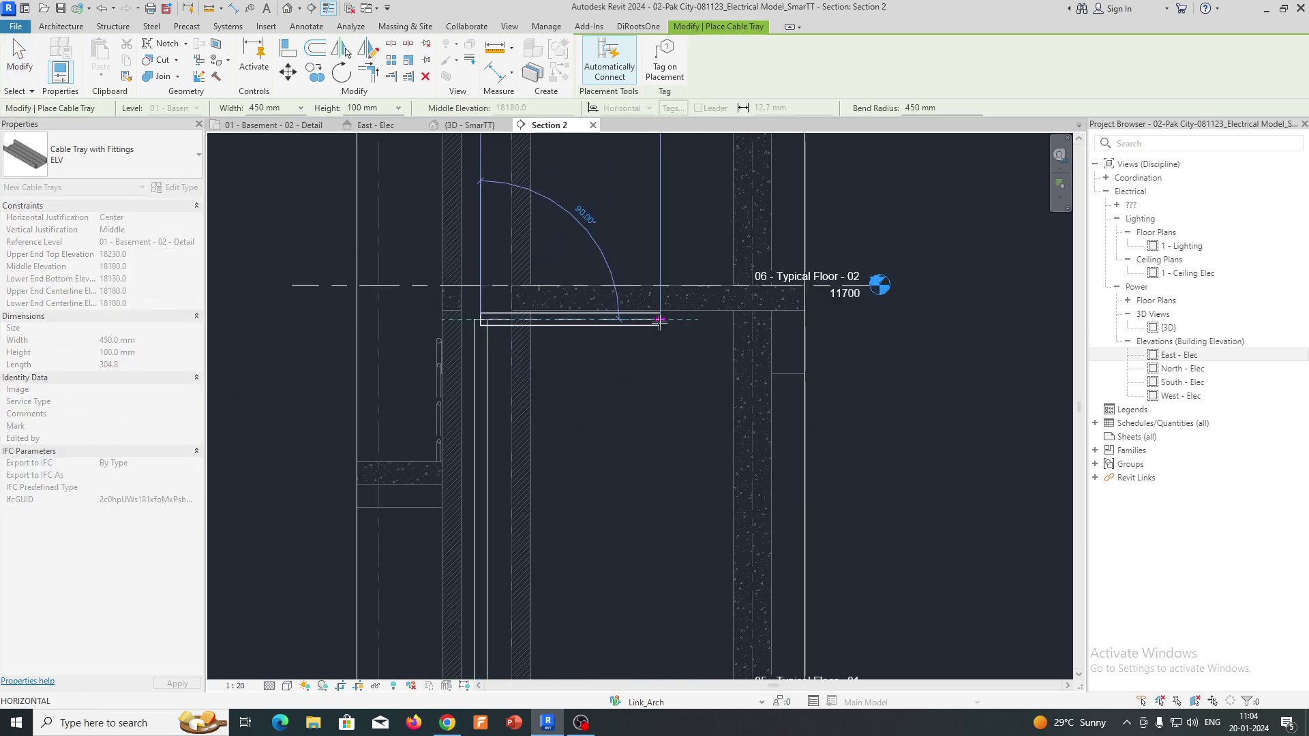
left_click(655, 321)
key("Escape")
key("Escape")
- Lower the horizontal ELV branch below 06 - Typical Floor - 02 to a middle elevation of 18120 mm
left_click(605, 322)
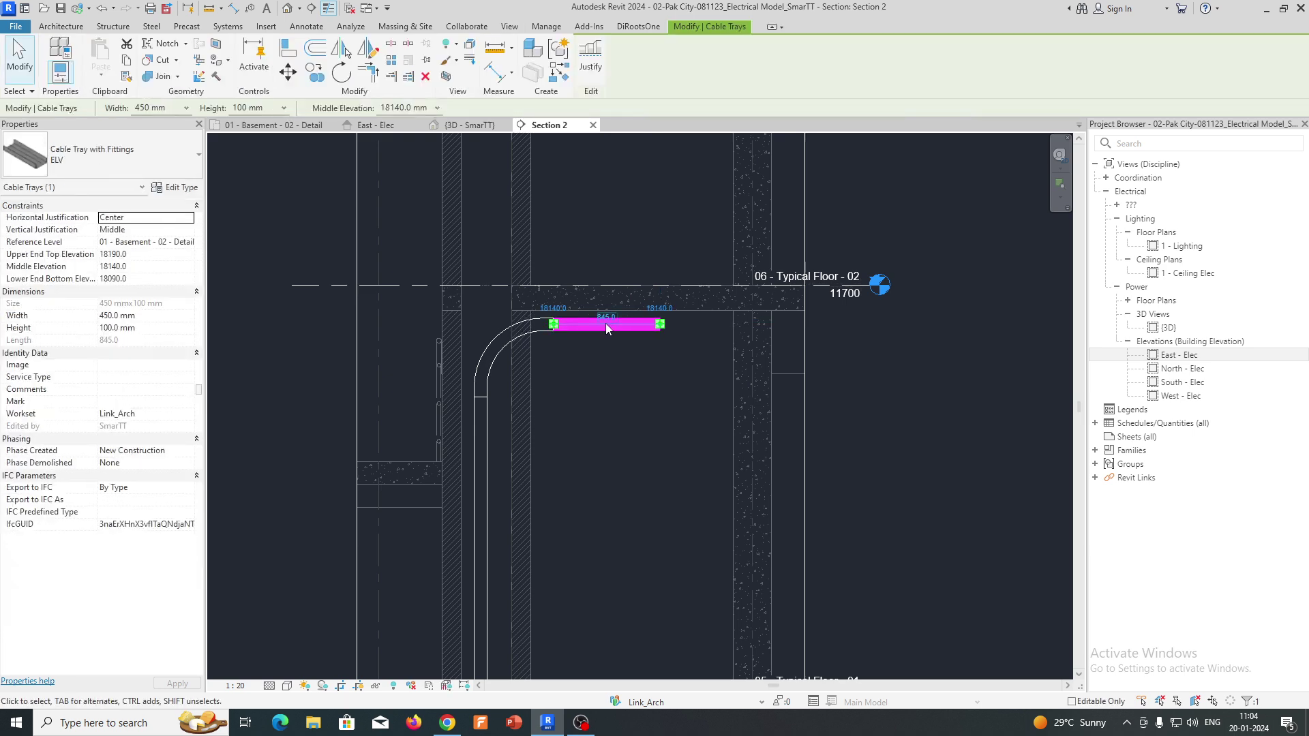
key("Escape")
scroll(460, 274, "down", 5)
scroll(421, 267, "down", 2)
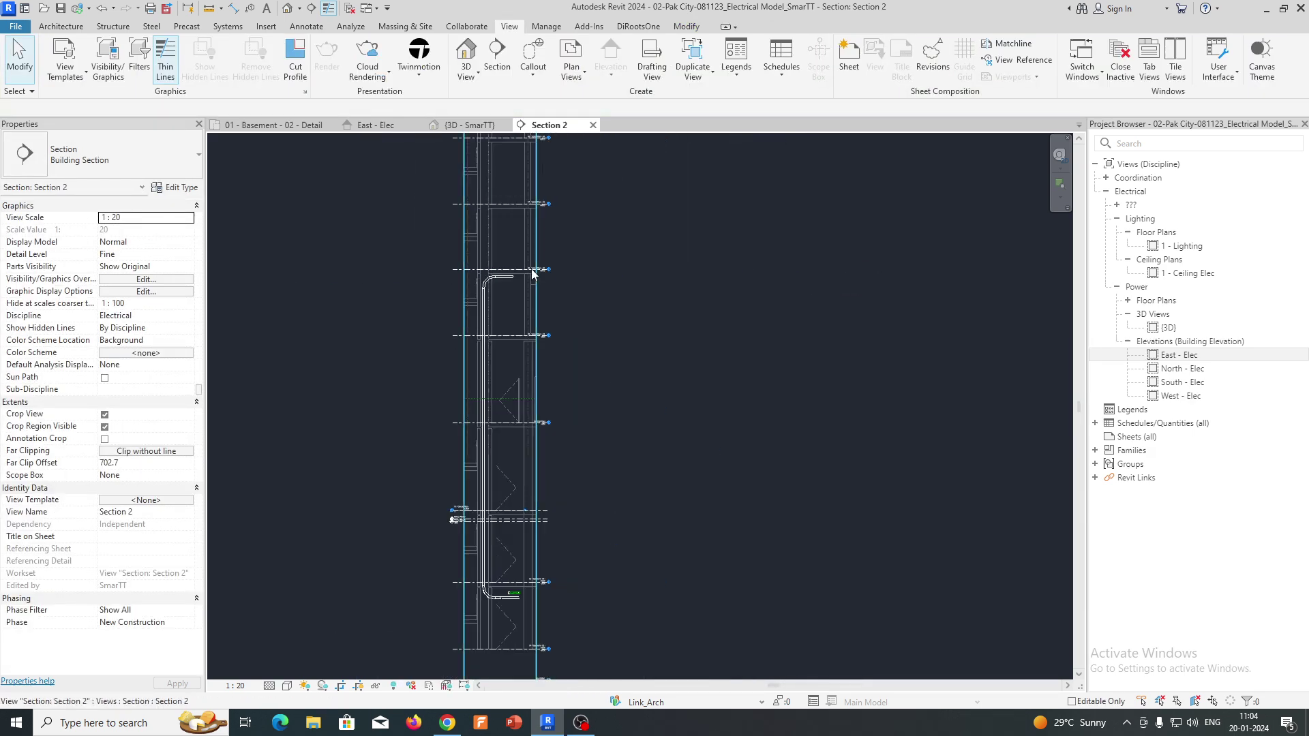
left_click(513, 276)
left_click(516, 267)
key("Escape")
key("Escape")
- Select the whole connected ELV tray run and examine its position in the building in 3D
left_click(503, 276)
scroll(503, 276, "up", 4)
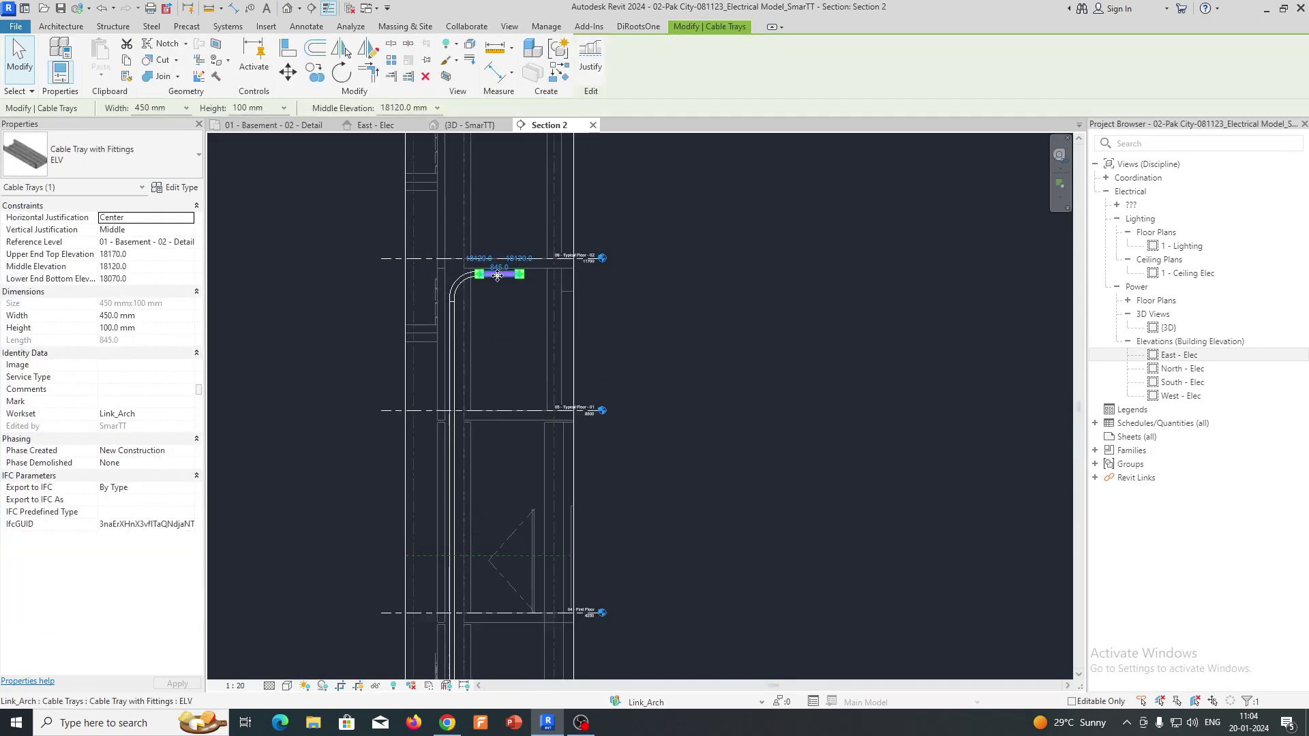
scroll(497, 275, "up", 2)
key("Escape")
left_click(497, 276)
key("Tab")
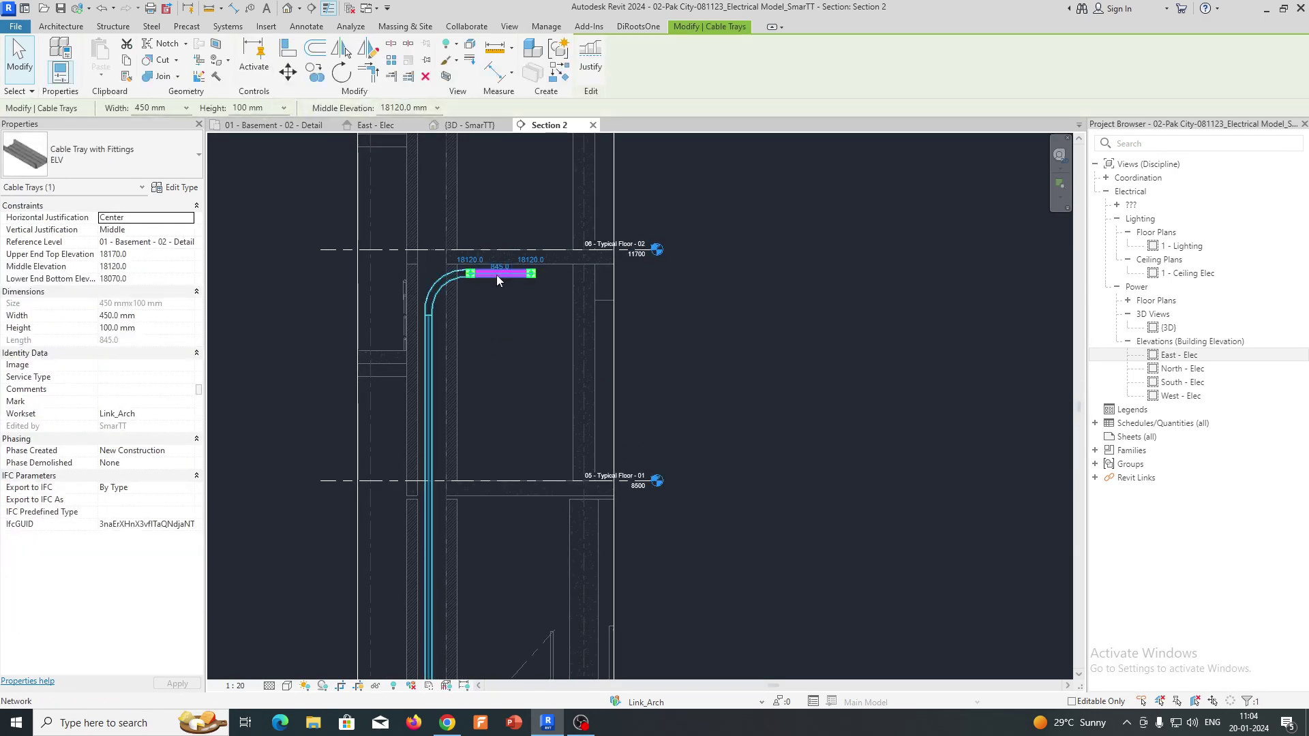
left_click(496, 275)
scroll(489, 291, "down", 3)
middle_click_drag(492, 469, 477, 280)
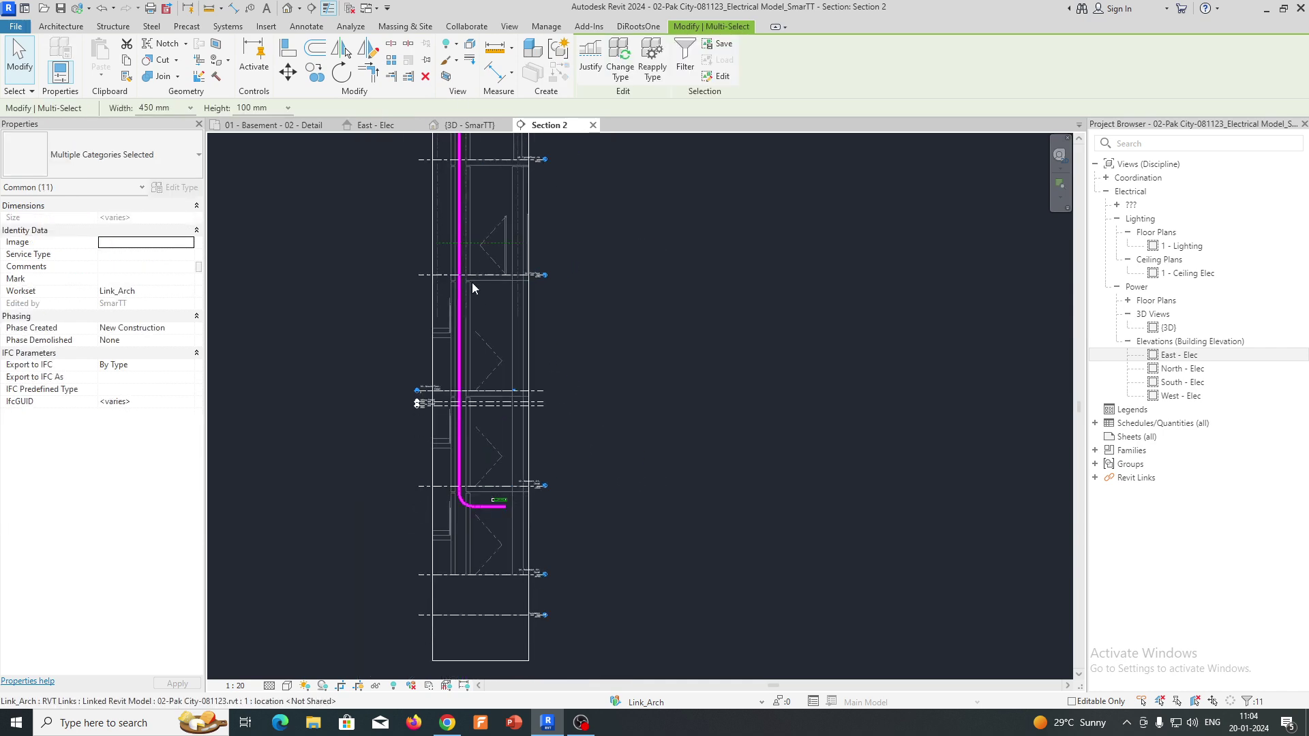
left_click(471, 125)
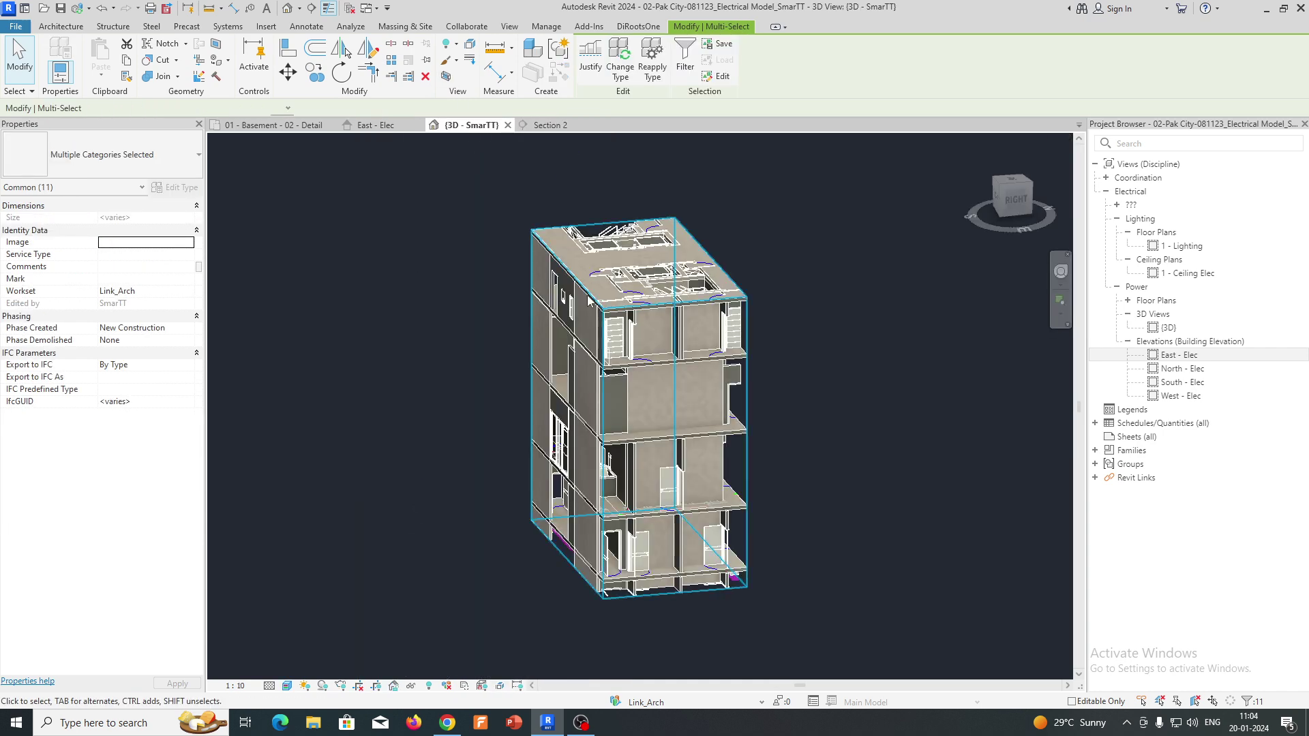
middle_click_drag(644, 383, 648, 596, "shift")
left_click(648, 596)
scroll(620, 281, "up", 5)
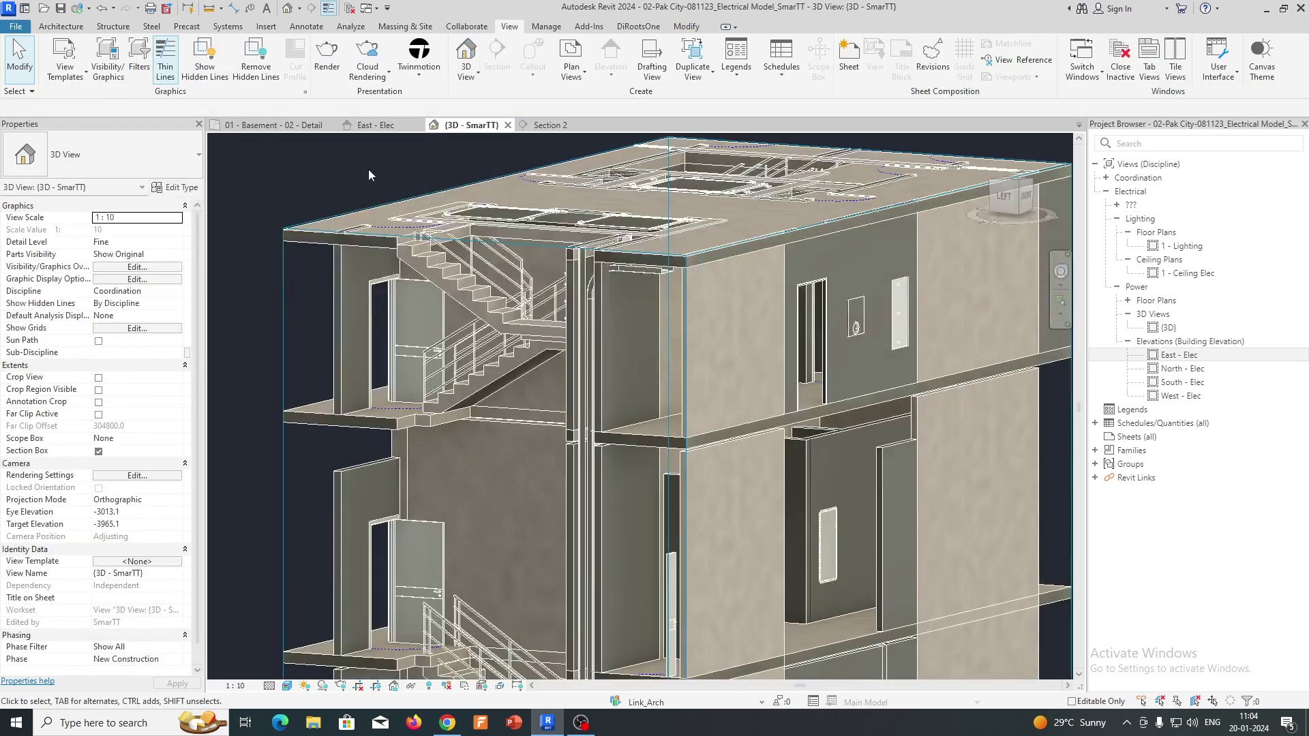
- Tag the 300 mm x 100 mm cable tray running past the staircase on the basement 02 detail plan
left_click(273, 125)
scroll(542, 469, "down", 5)
middle_click_drag(627, 423, 632, 449)
scroll(557, 358, "up", 1)
key("t")
key("g")
scroll(542, 304, "up", 1)
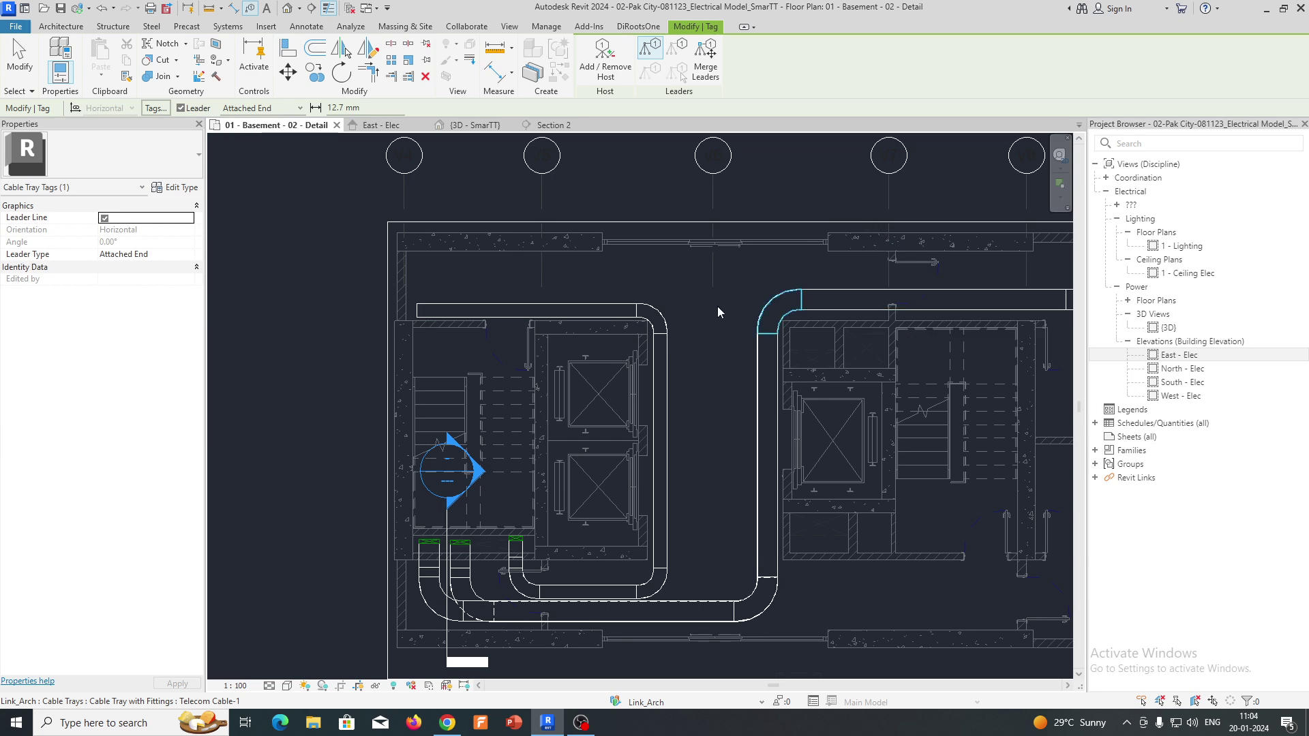
middle_click_drag(506, 302, 587, 409)
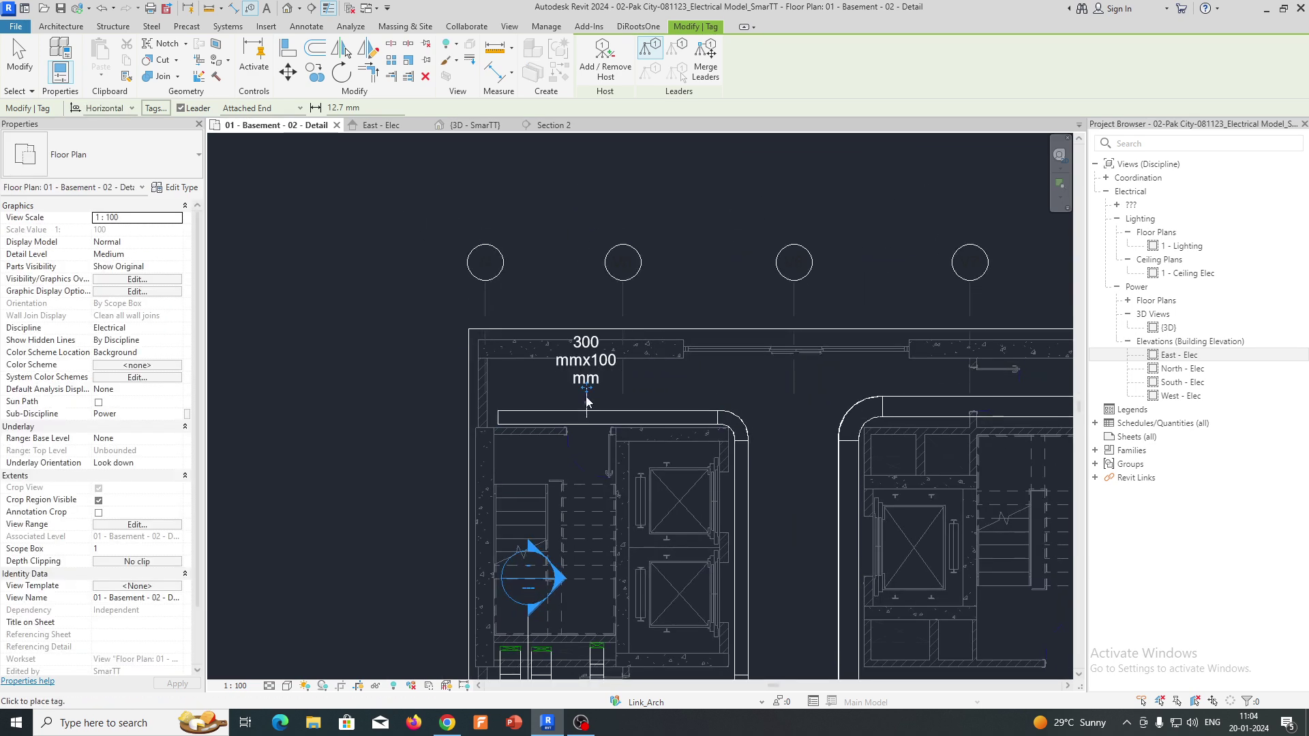
- Move the tray size tag outside the plan boundary and shape its leader with a right-angled elbow above the tray
left_click_drag(585, 387, 381, 355)
left_click_drag(455, 374, 548, 330)
left_click_drag(380, 354, 380, 336)
scroll(390, 351, "down", 2)
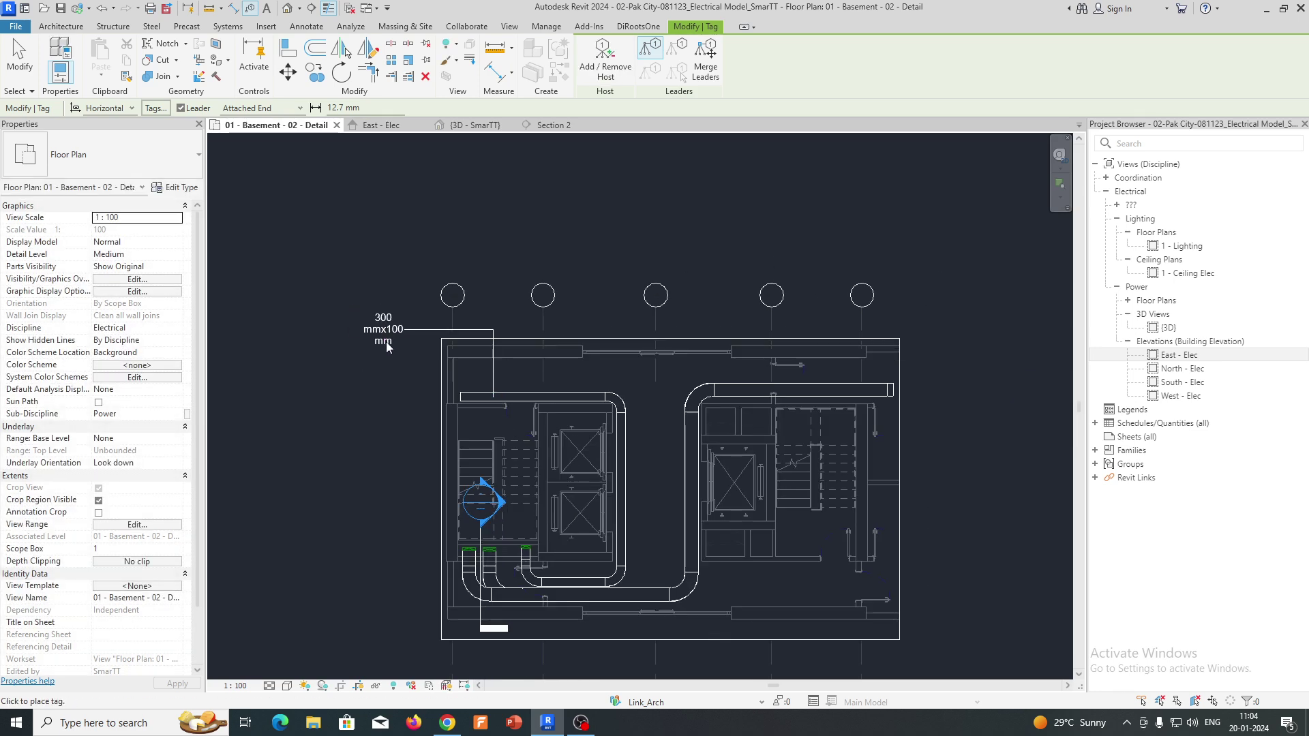
scroll(388, 338, "up", 2)
key("Escape")
- Open the cable tray size tag's family for editing and widen its Size label box
left_click(387, 333)
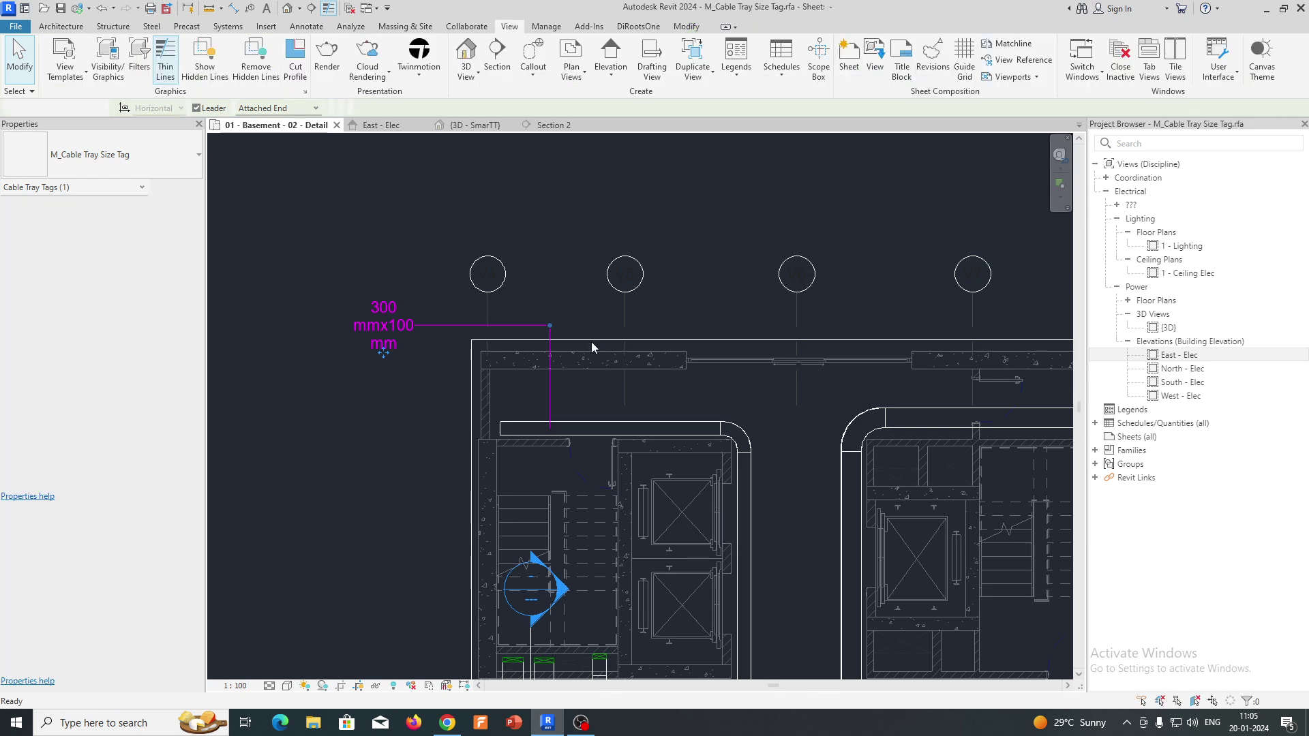
scroll(575, 387, "down", 2)
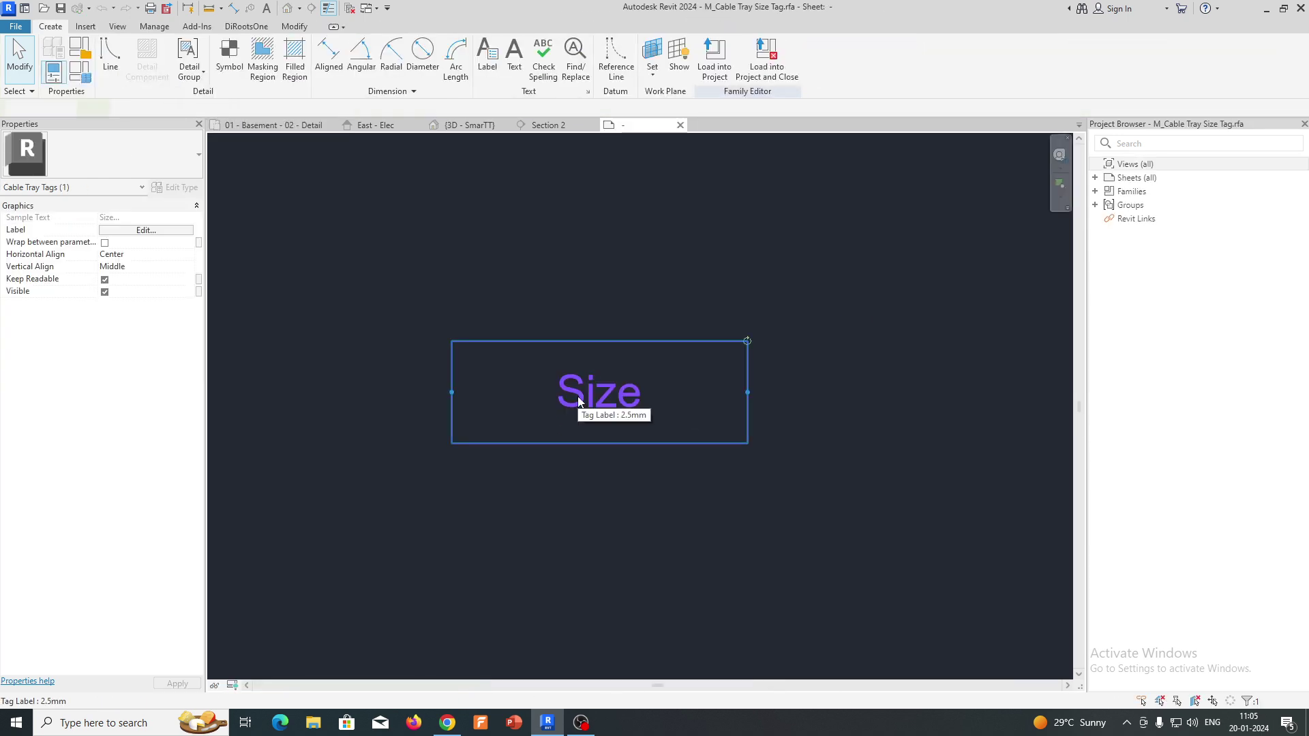
left_click(583, 403)
scroll(582, 402, "down", 2)
left_click_drag(678, 402, 849, 395)
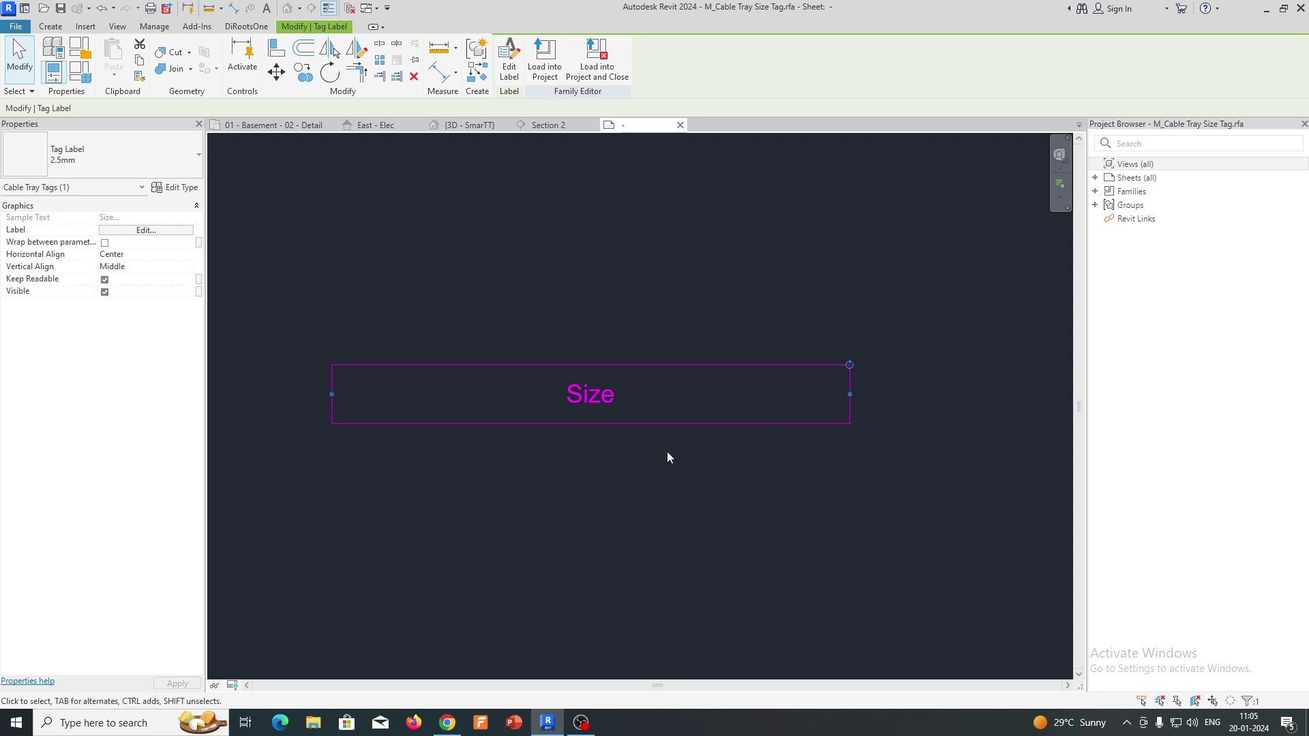
left_click(584, 474)
middle_click_drag(617, 475, 659, 371)
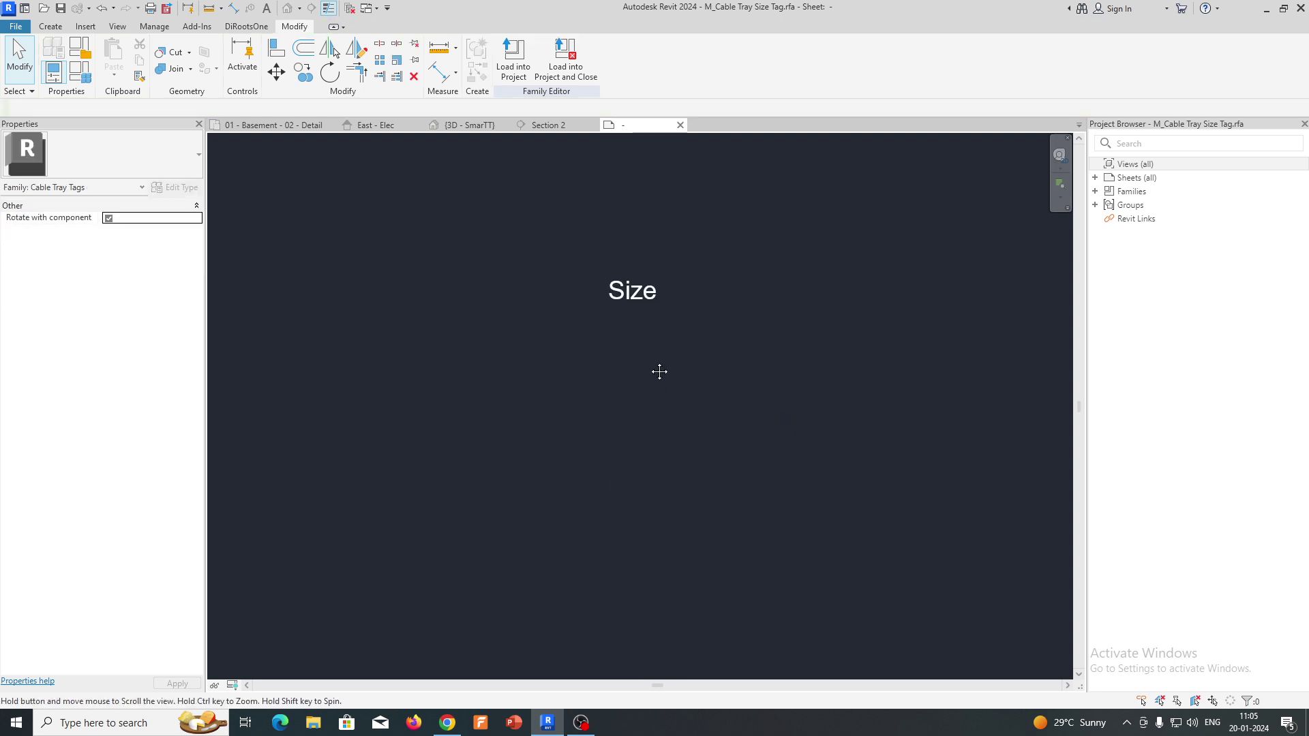
left_click(643, 300)
scroll(645, 353, "up", 1)
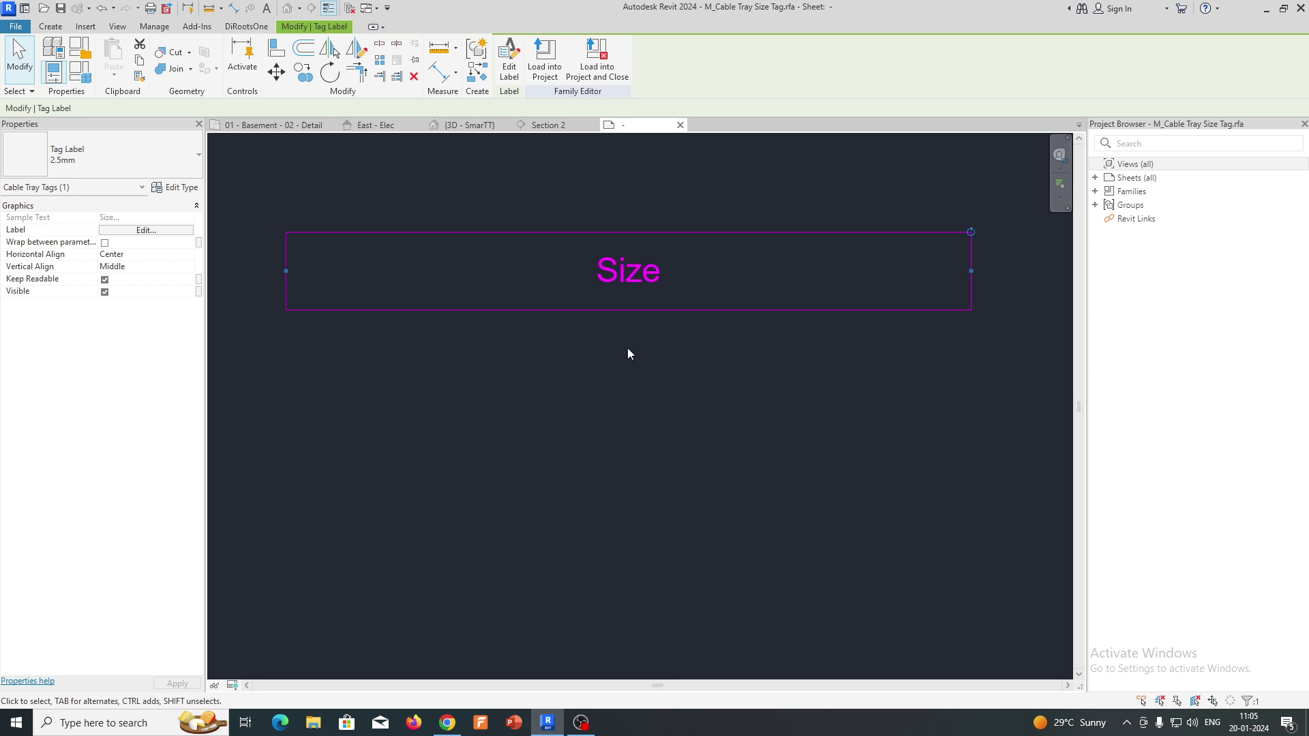
key("Escape")
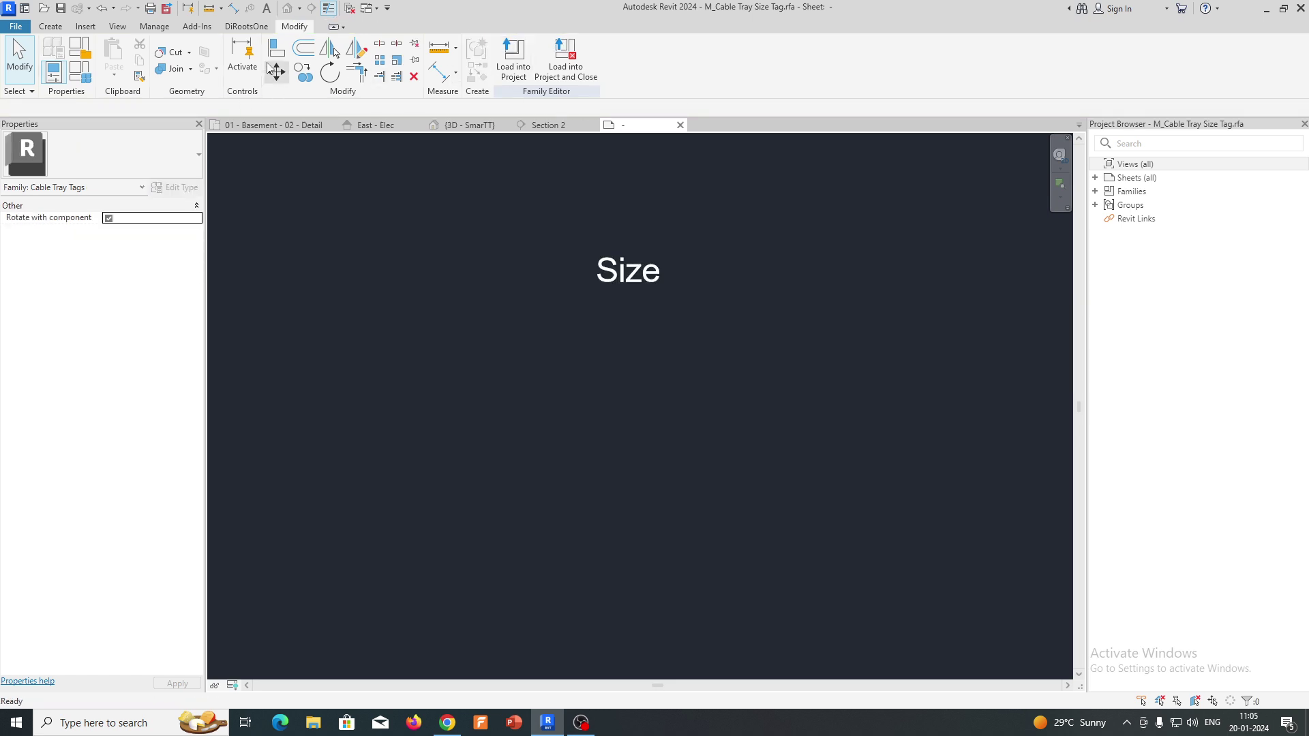
- Place a new label directly below the Size label and look through its available category parameters
left_click(49, 26)
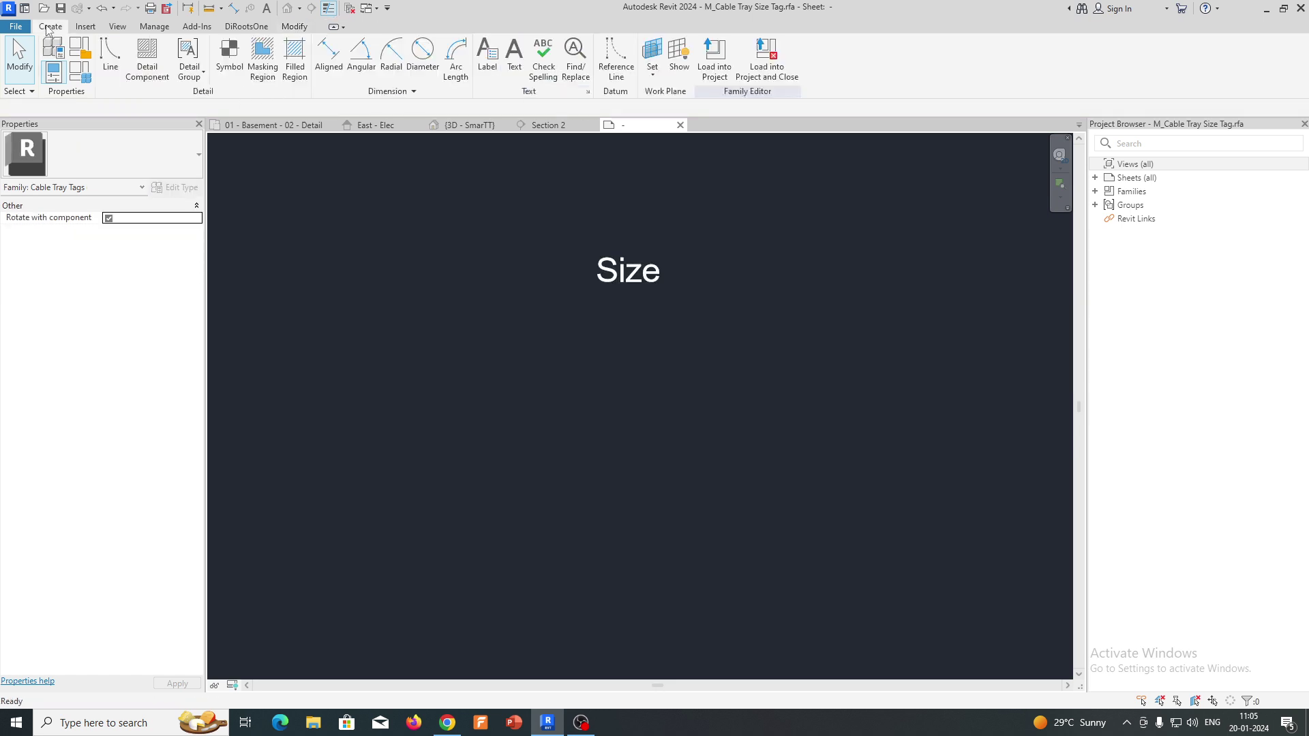
left_click(490, 65)
left_click(660, 344)
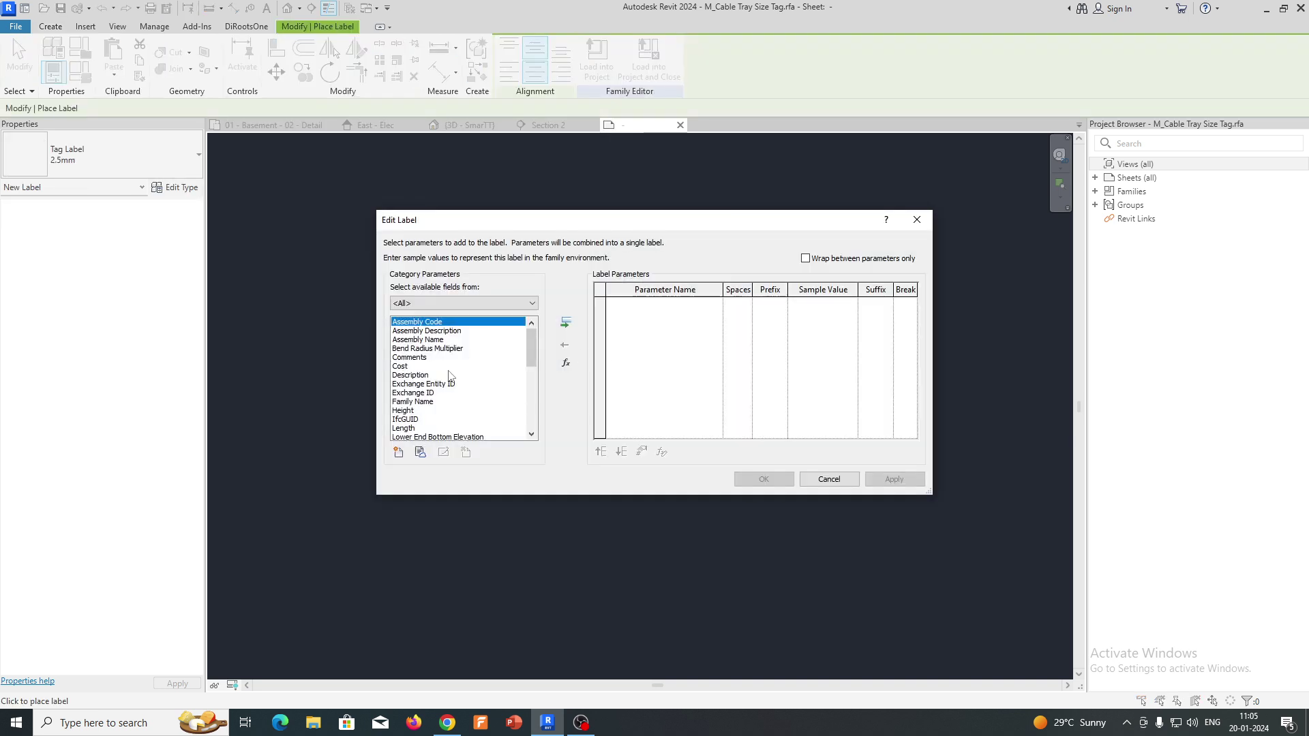
scroll(462, 389, "down", 4)
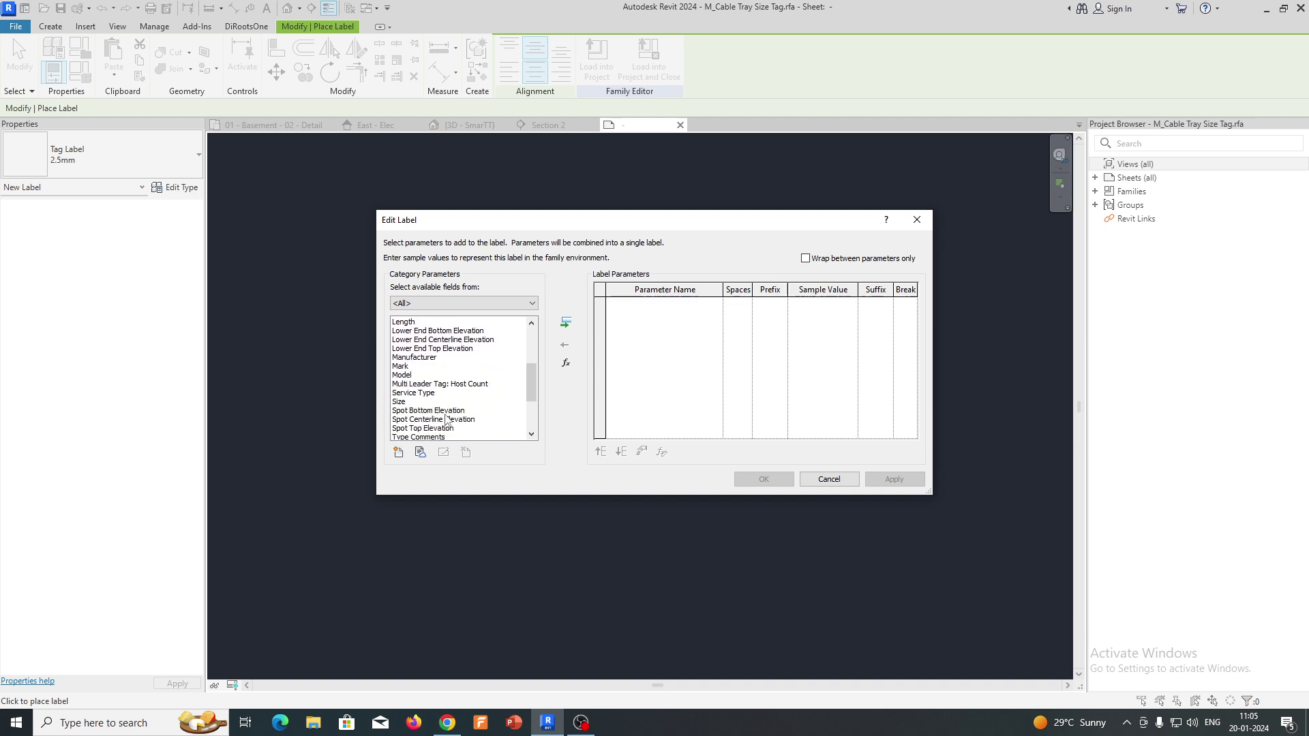
scroll(445, 417, "down", 1)
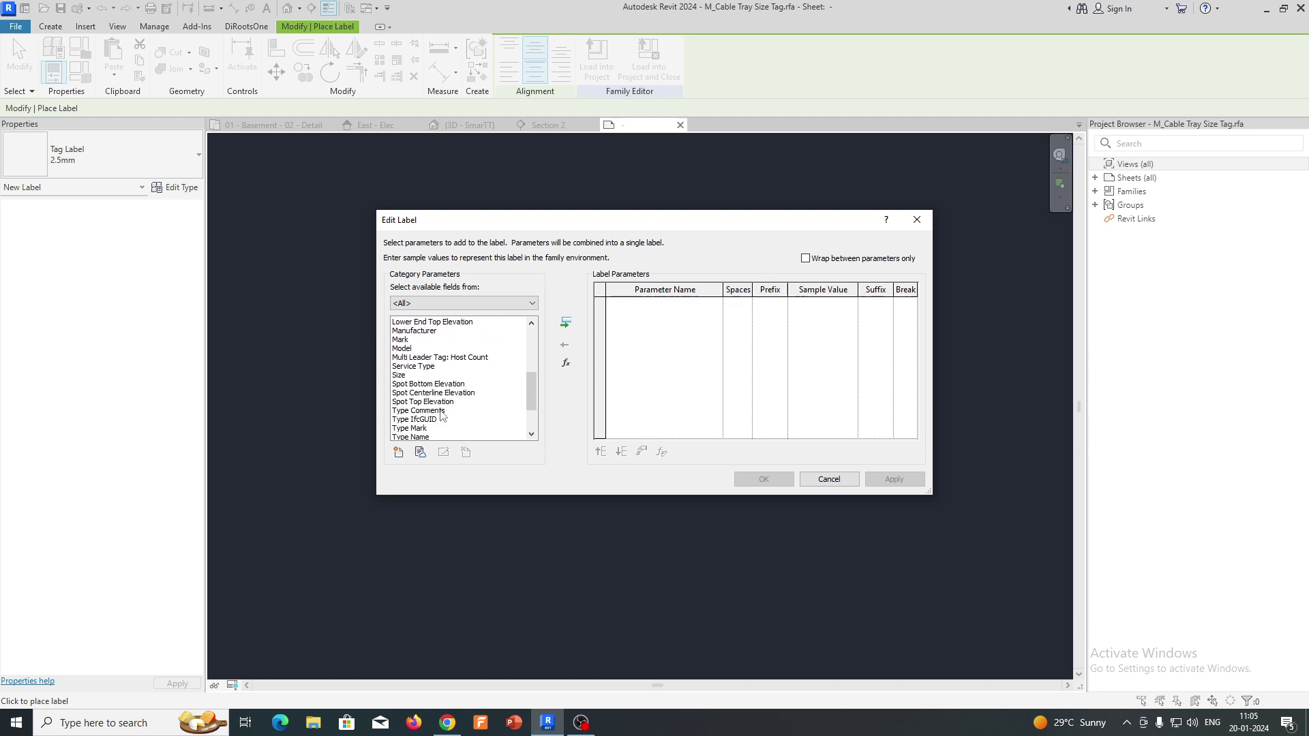
scroll(450, 409, "down", 2)
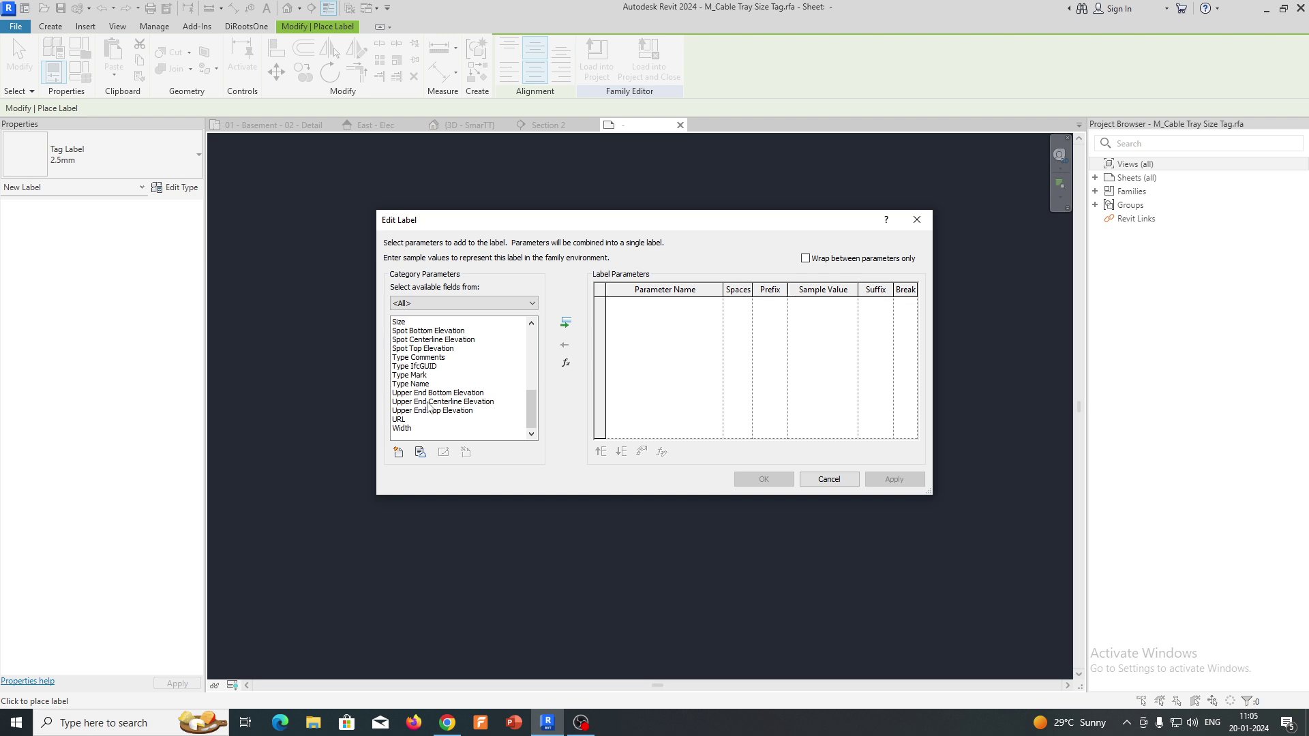
scroll(429, 407, "up", 1)
scroll(420, 359, "up", 5)
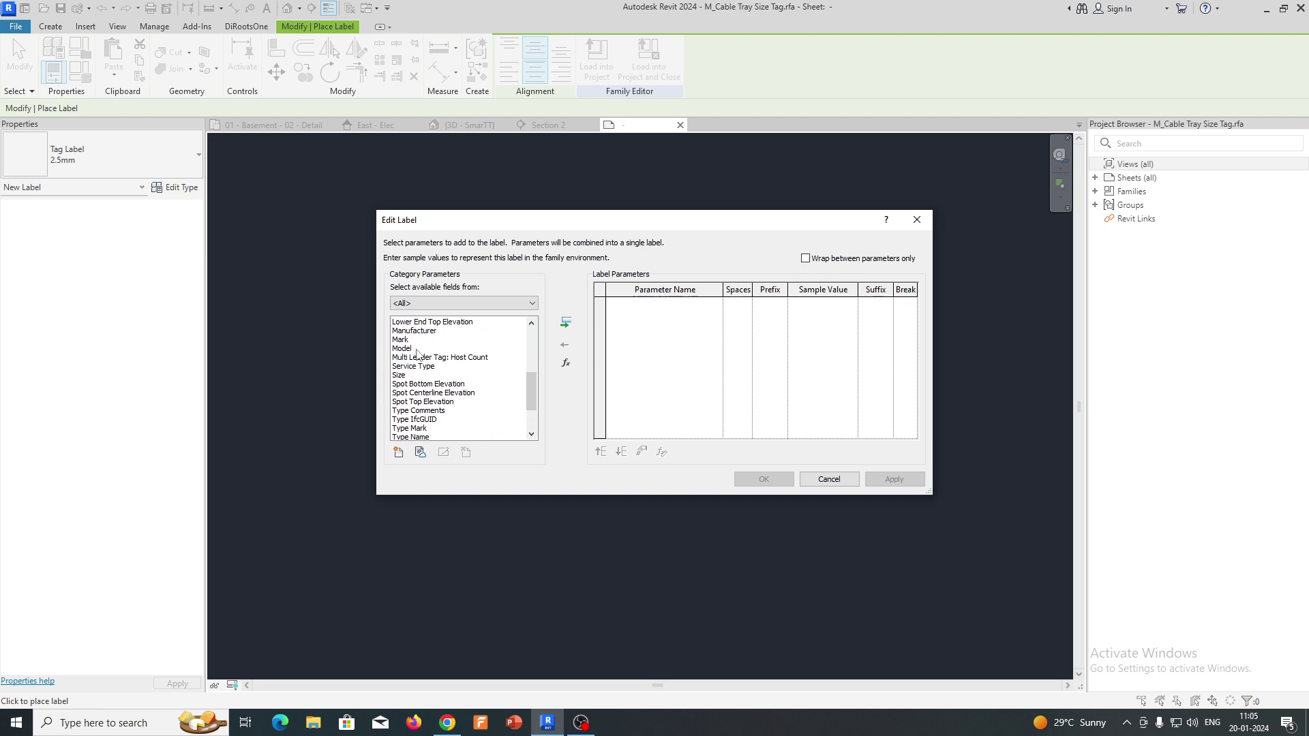
scroll(432, 360, "up", 1)
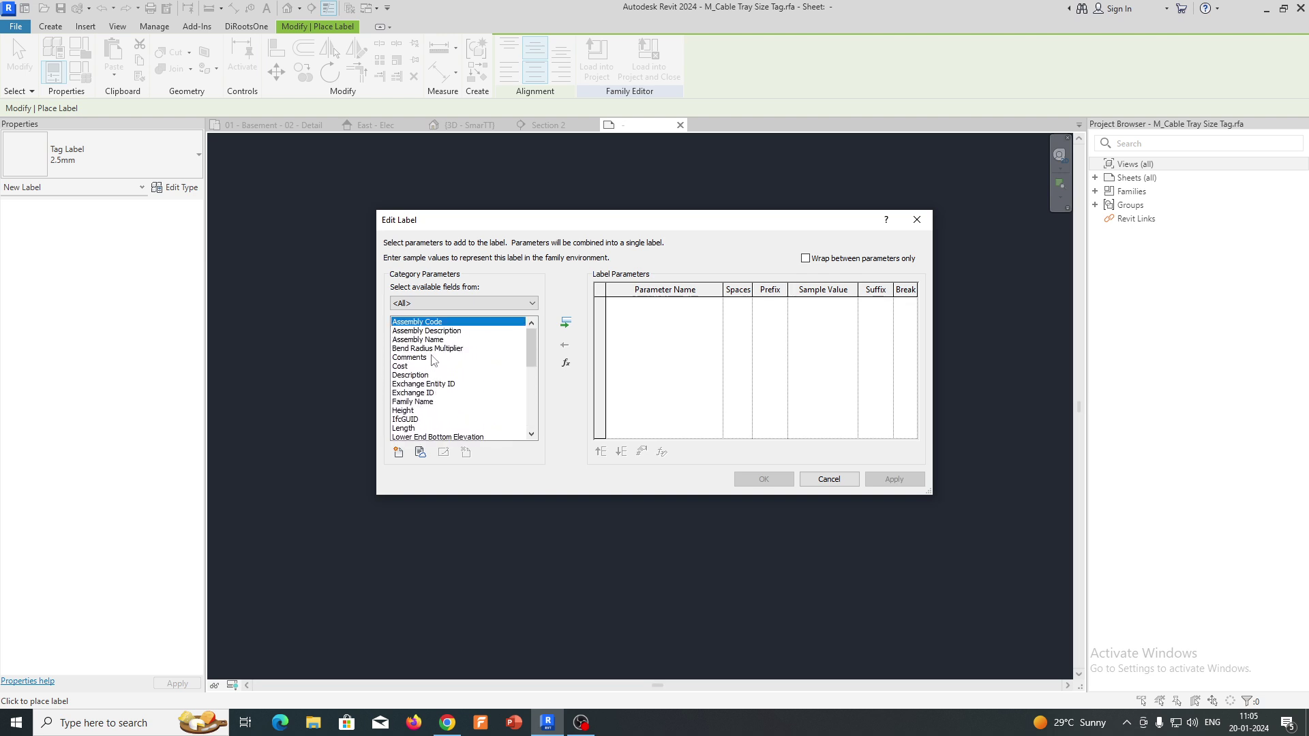
scroll(437, 360, "down", 3)
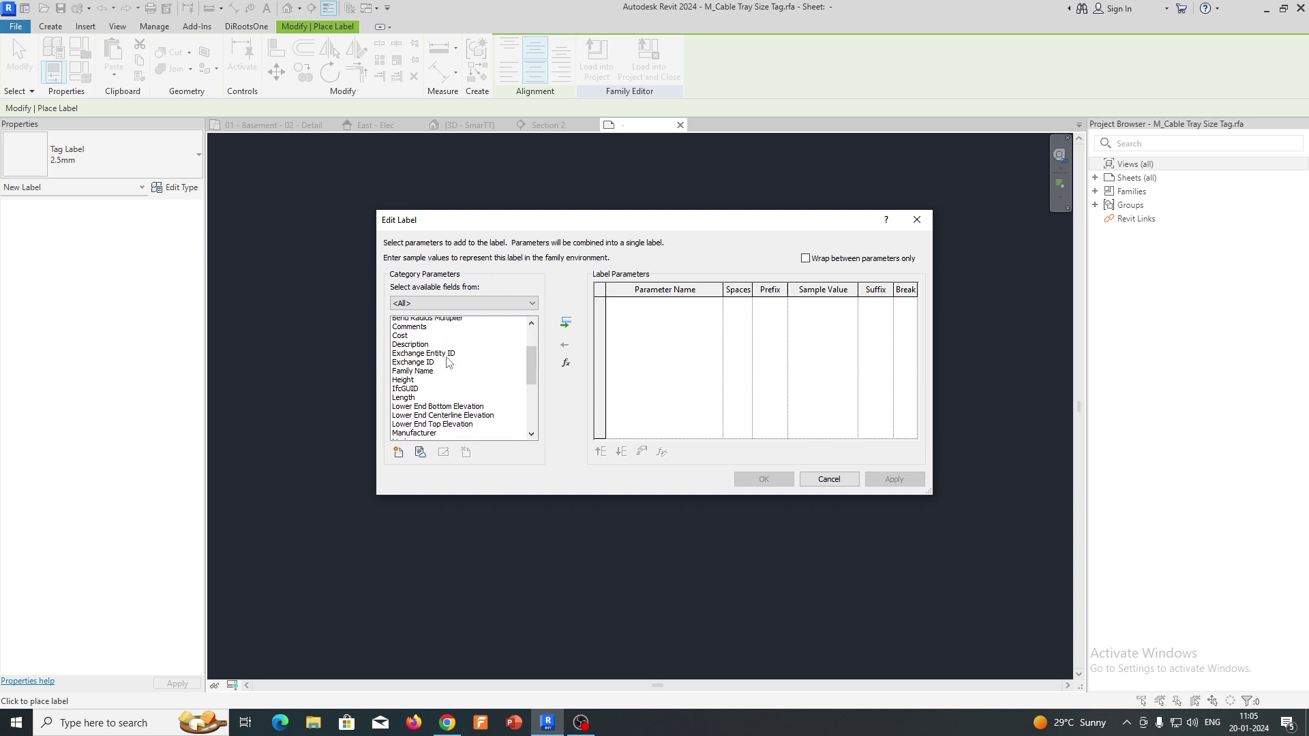
scroll(448, 362, "down", 4)
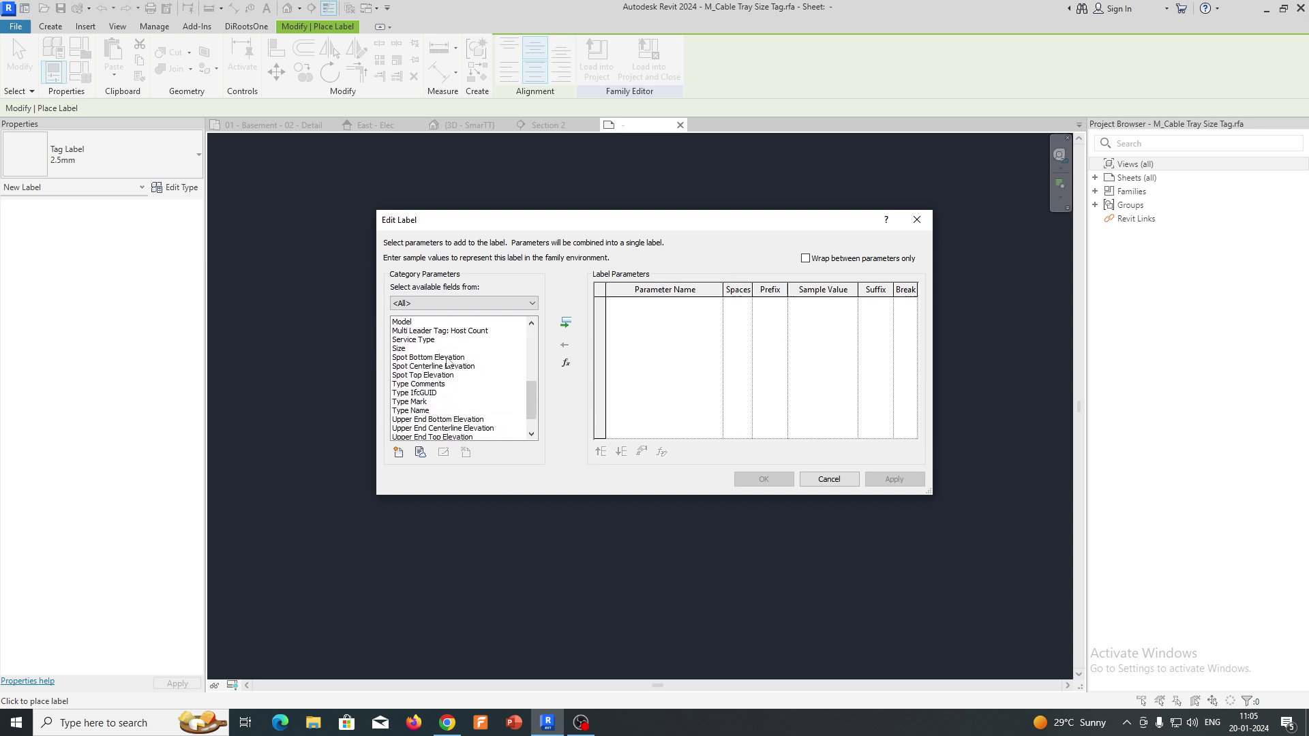
- Add the Spot Bottom Elevation and Width parameters to the new label and finish placing it
double_click(423, 360)
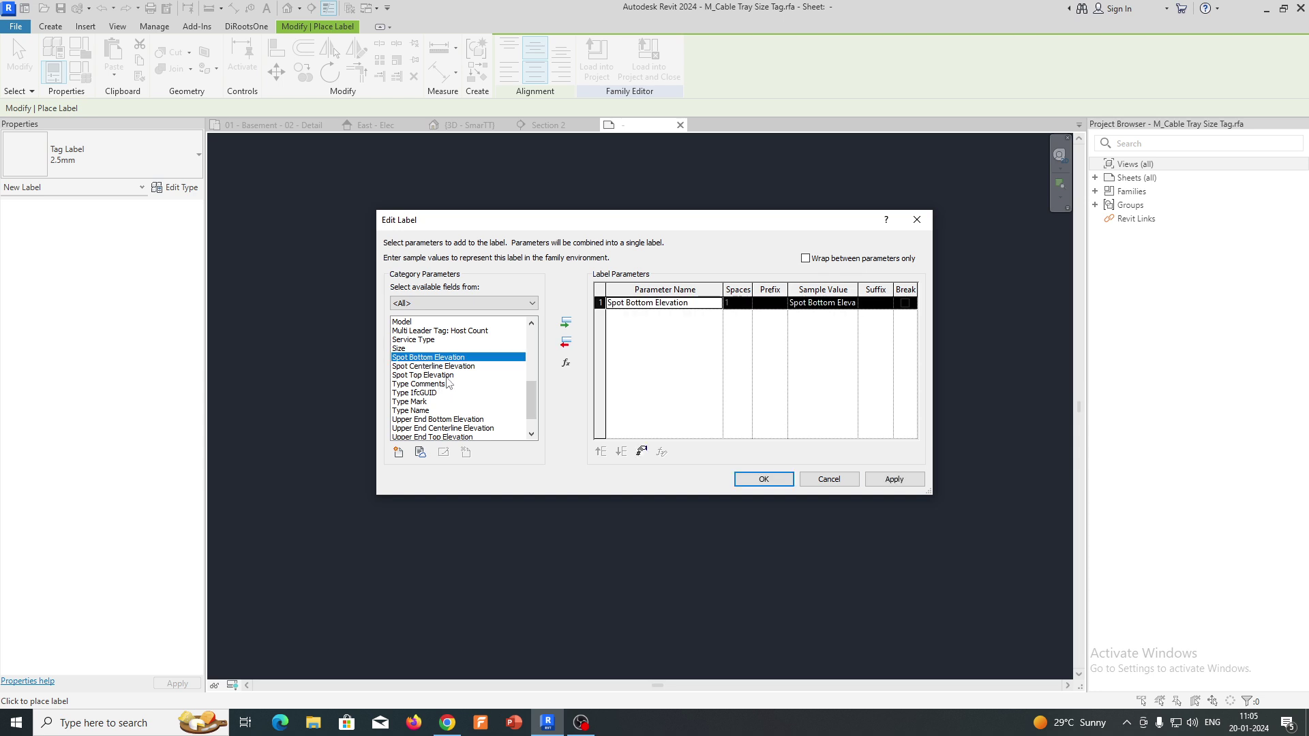
scroll(443, 385, "down", 2)
double_click(402, 428)
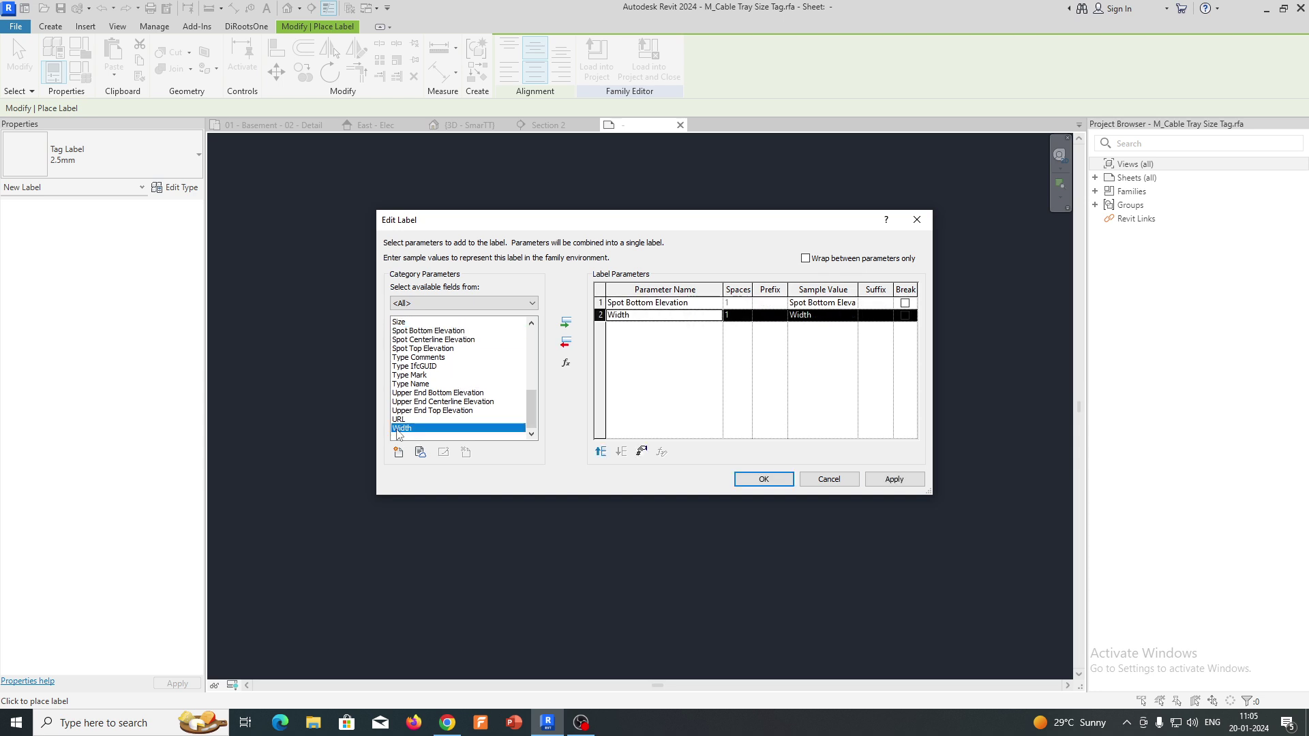
left_click(763, 479)
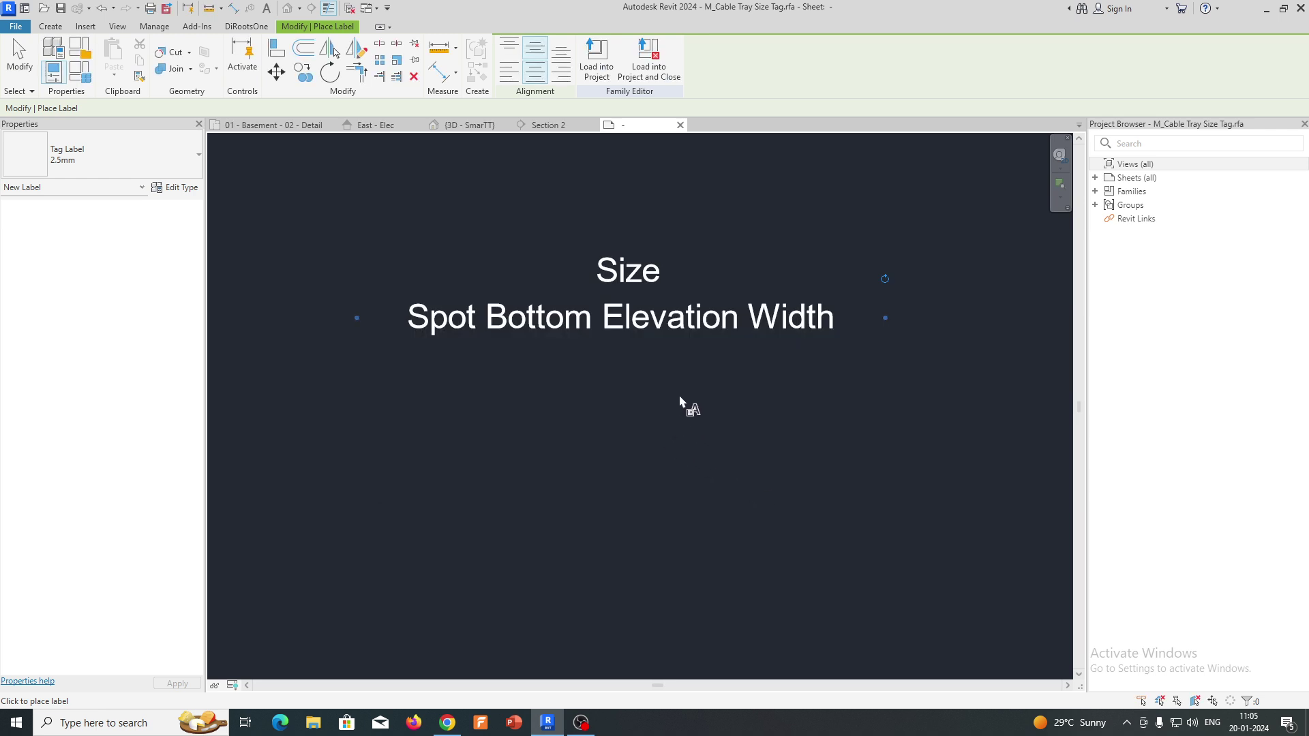
key("Escape")
left_click(632, 325)
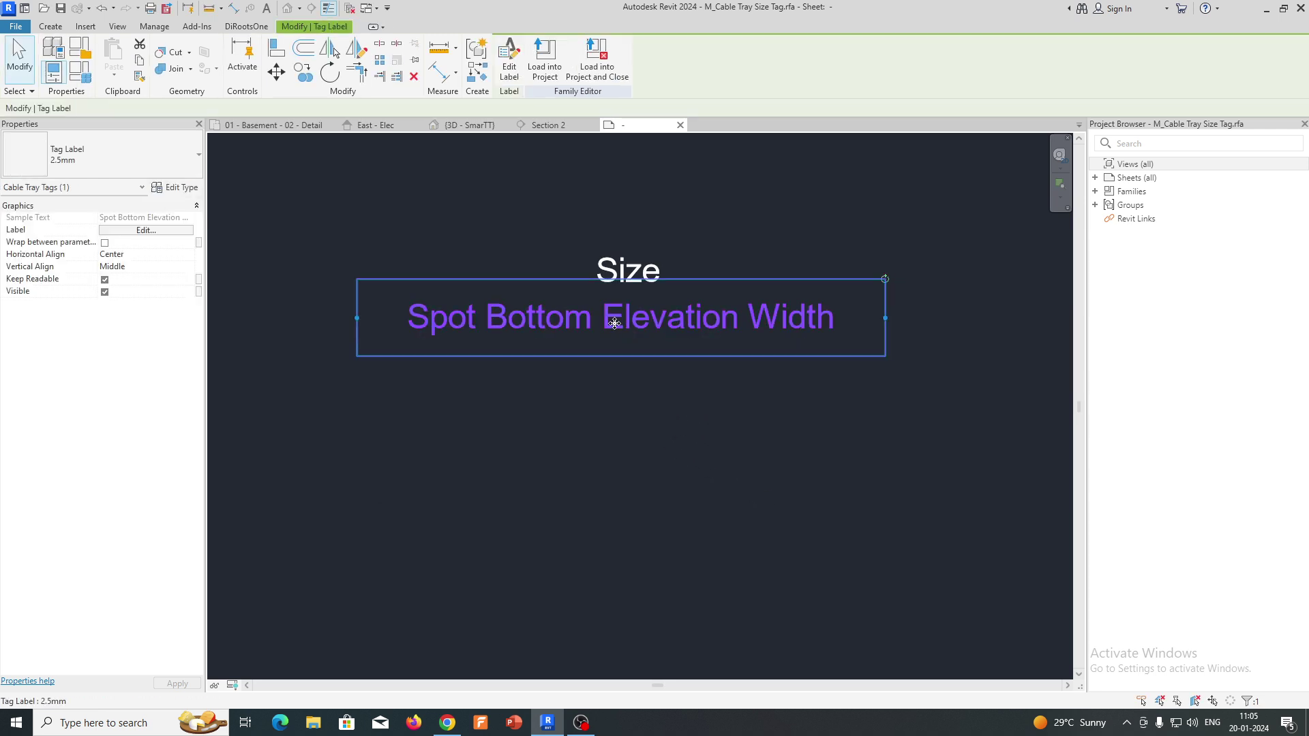
left_click(560, 253)
- Load the edited tag family into the project, overwriting the existing version and its parameter values
left_click(545, 58)
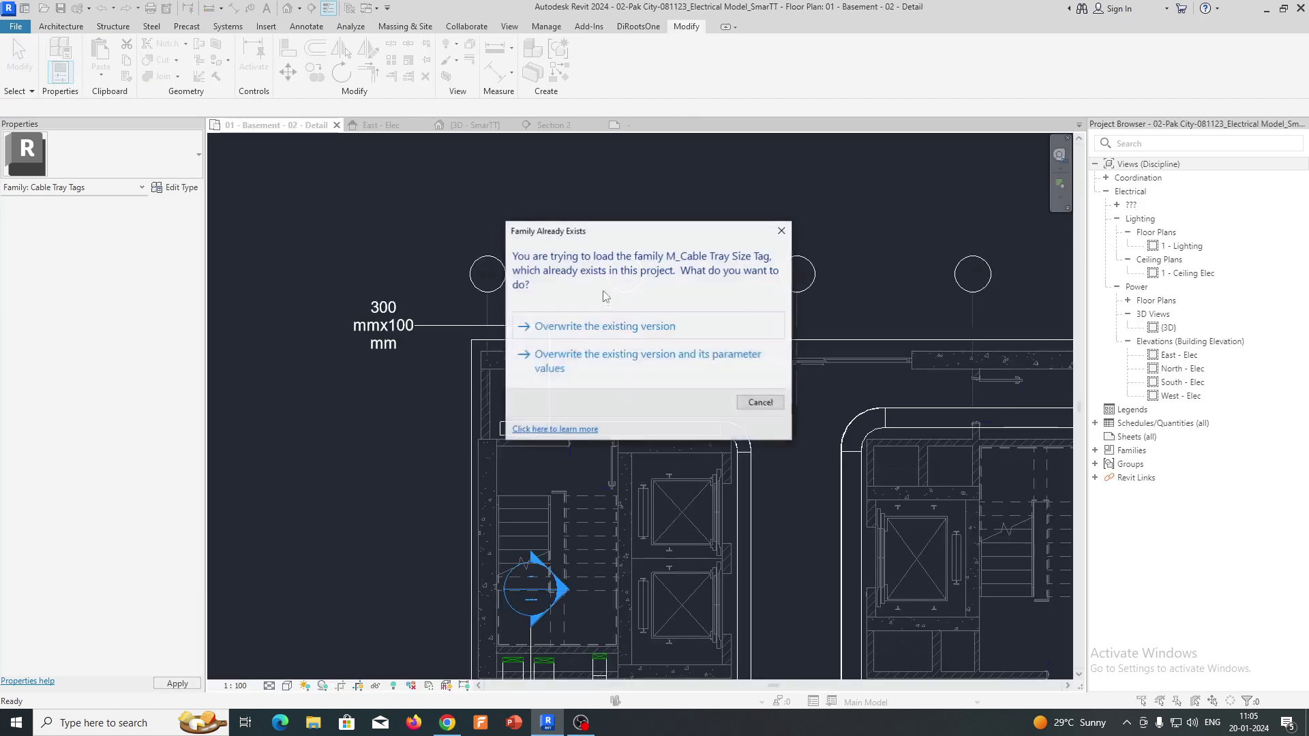
left_click(579, 360)
left_click(687, 378)
- Straighten the cable tray tag's leader on the basement 02 detail plan and nudge the tag into position
middle_click_drag(388, 351, 496, 365)
scroll(492, 364, "up", 1)
left_click(483, 364)
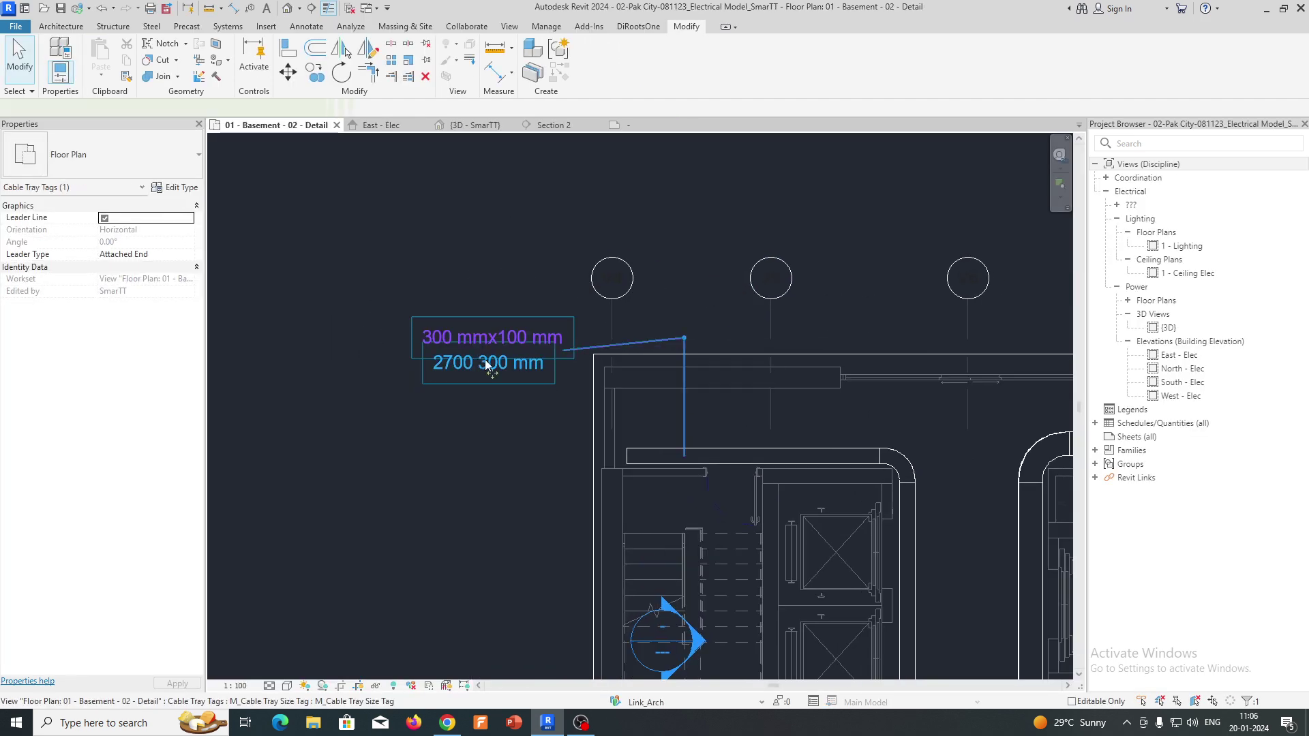
left_click_drag(683, 339, 684, 351)
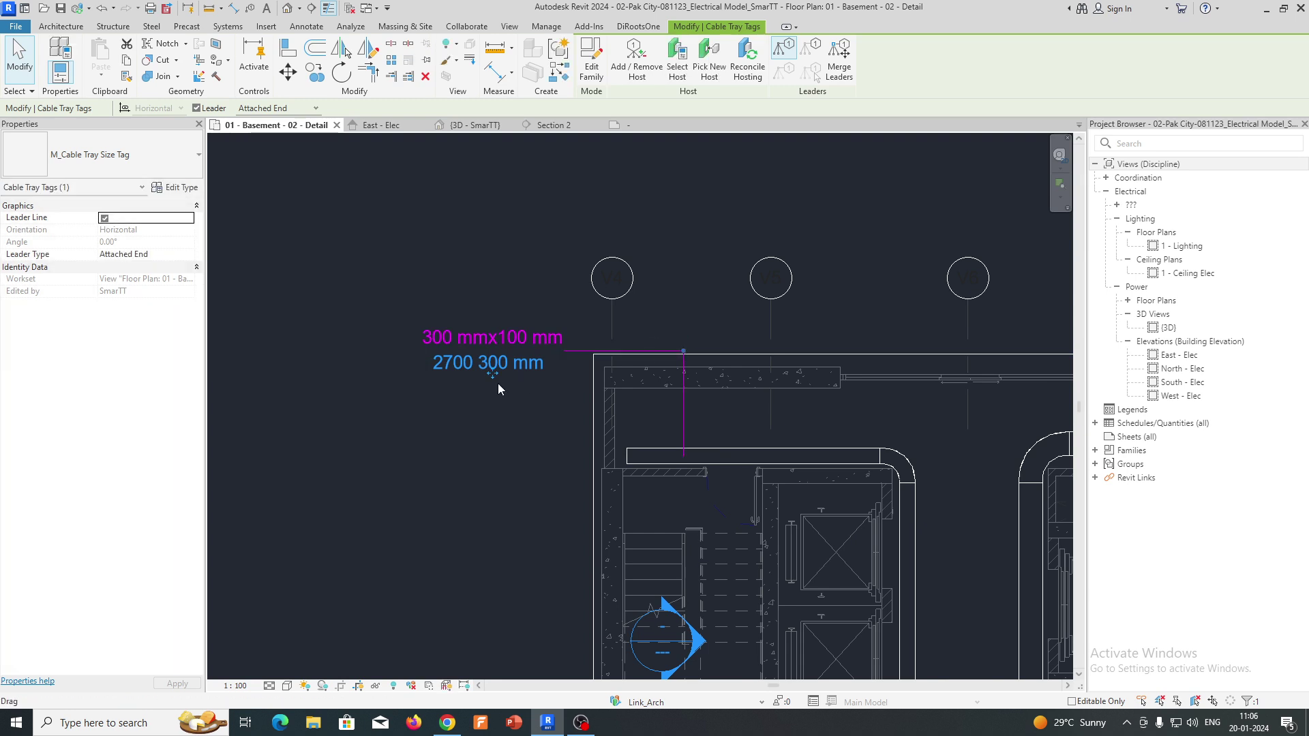
left_click_drag(493, 373, 494, 365)
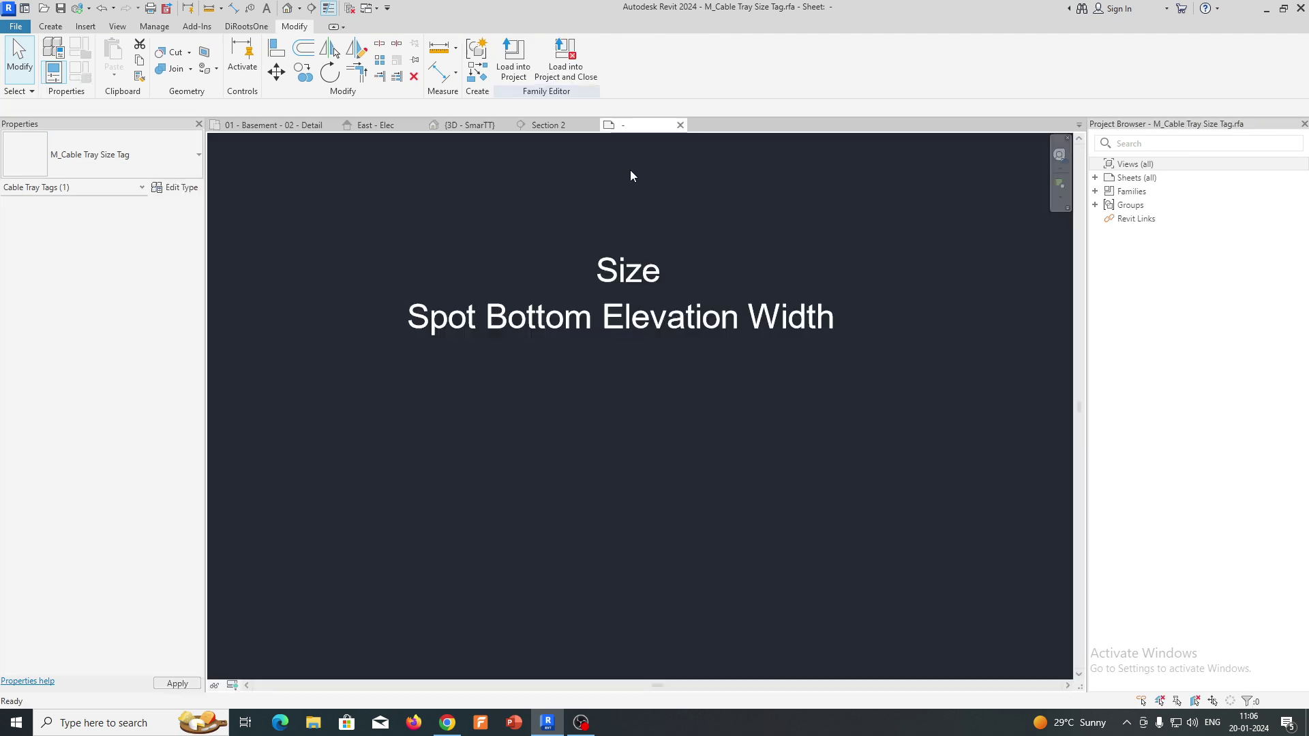
- Return to the tag family and remove the Width parameter from the label below Size
left_click(641, 327)
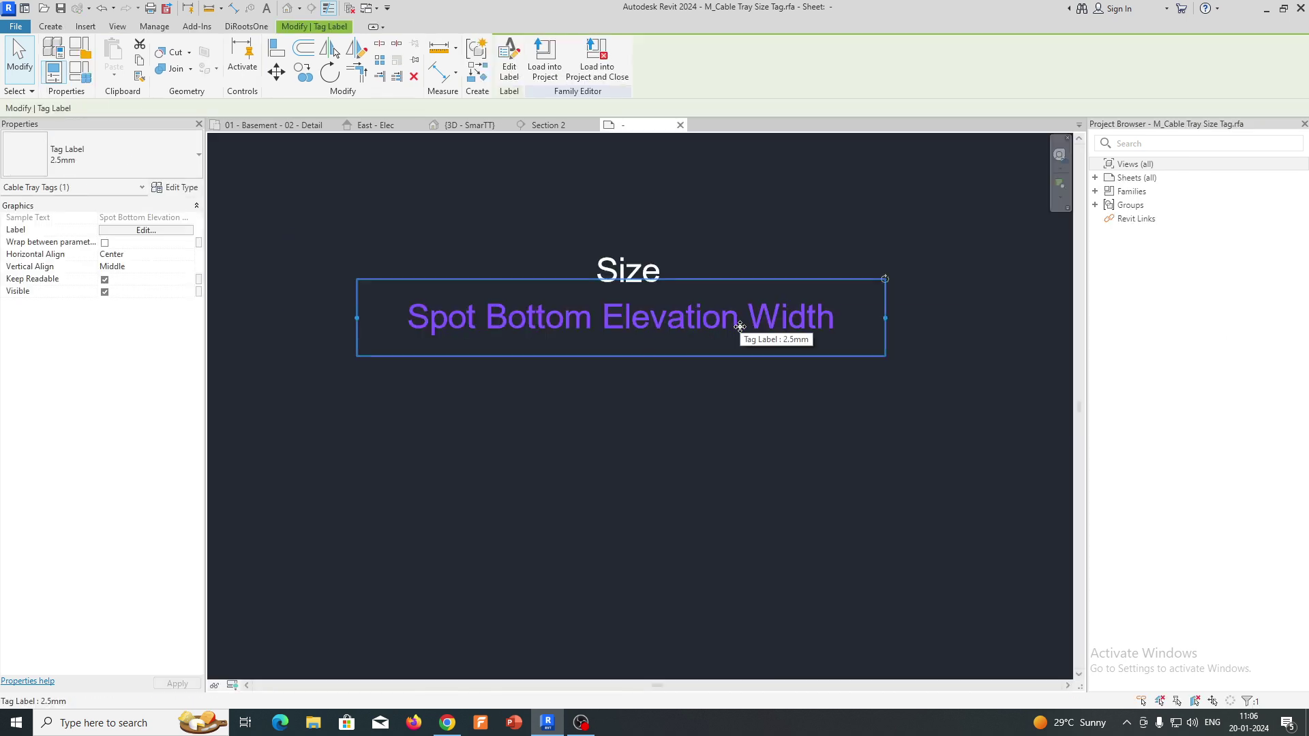
left_click(146, 231)
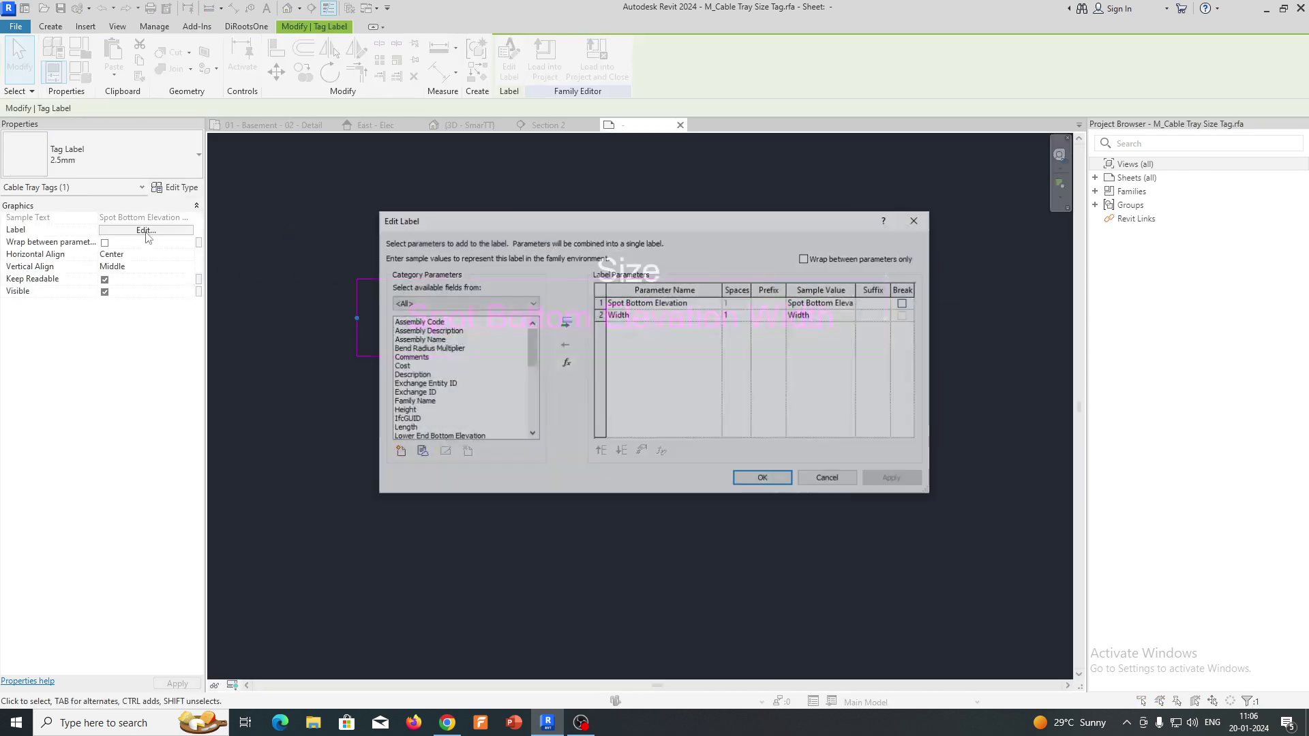
left_click(602, 315)
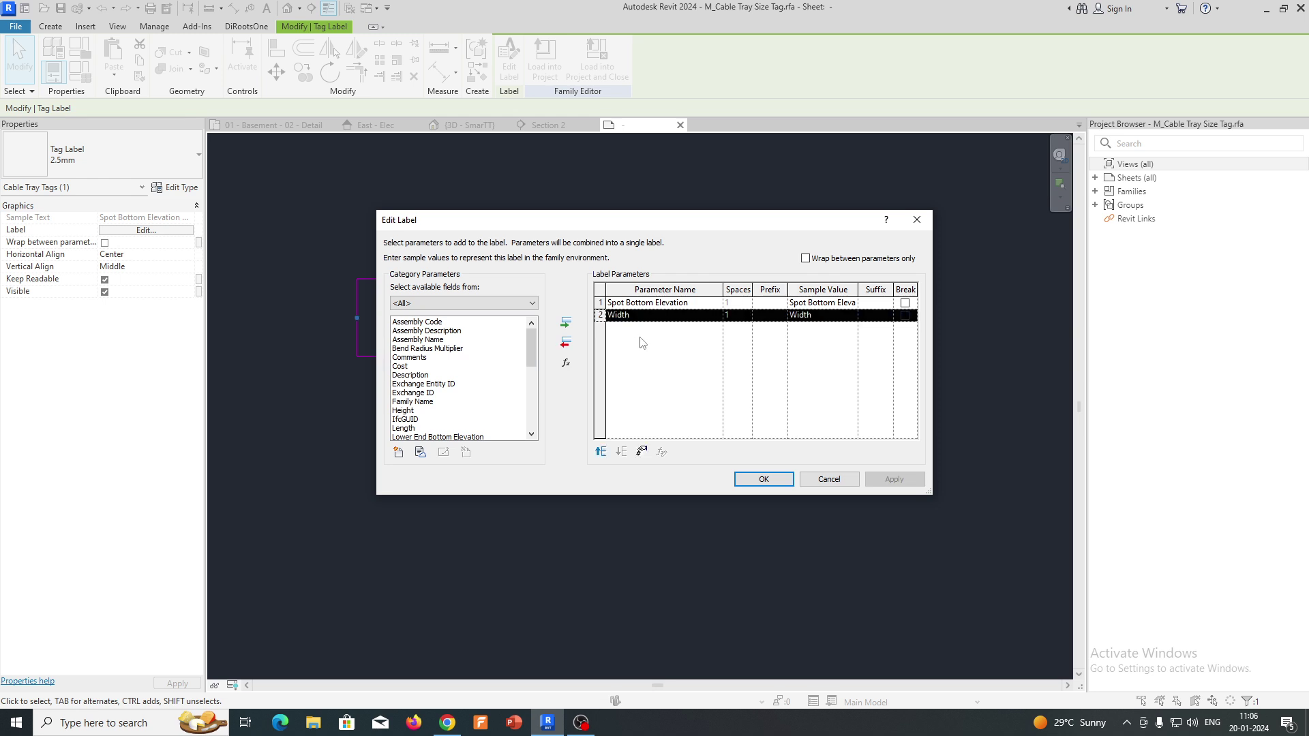
left_click(565, 342)
left_click(750, 484)
left_click(595, 370)
- Copy the Spot Bottom Elevation label about 5 mm straight down
left_click(571, 321)
key("c")
key("o")
left_click(594, 322)
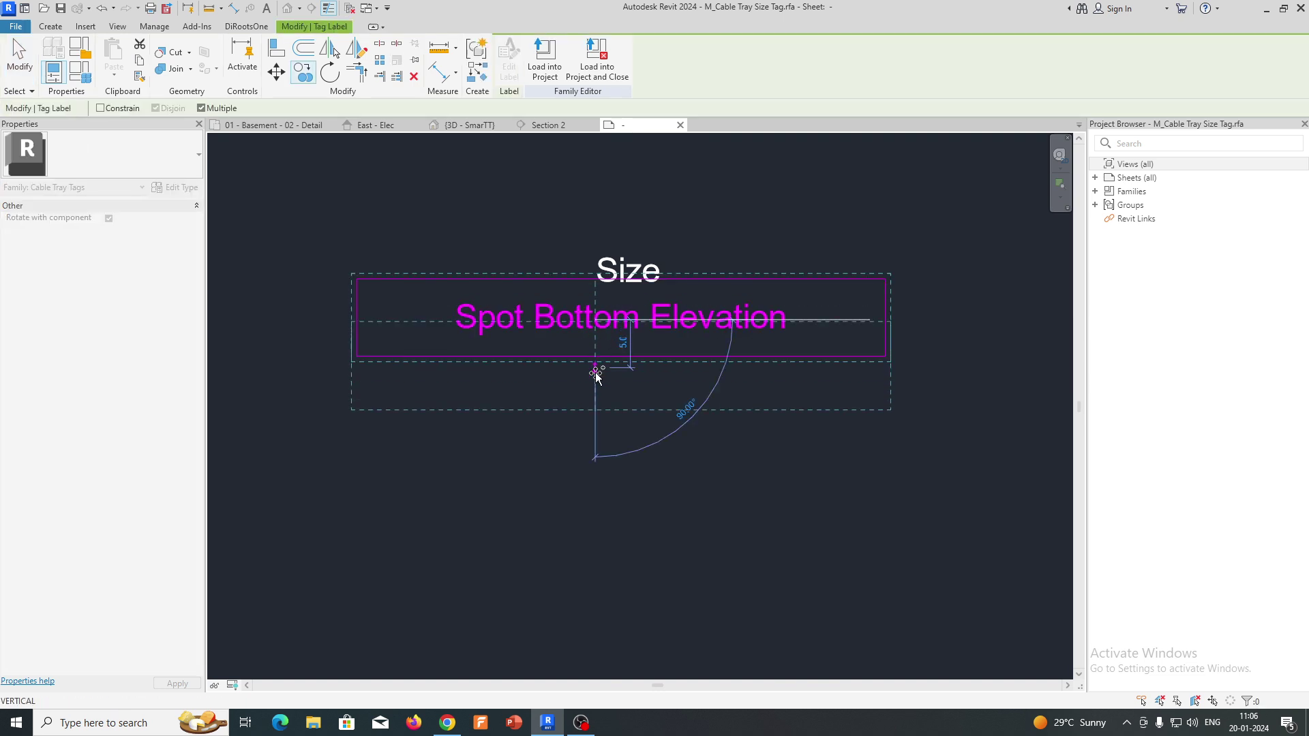
left_click(595, 371)
key("Escape")
- Open the upper Spot Bottom Elevation label's parameters for editing, then enlarge and reposition the dialog
left_click(636, 311)
left_click(610, 318)
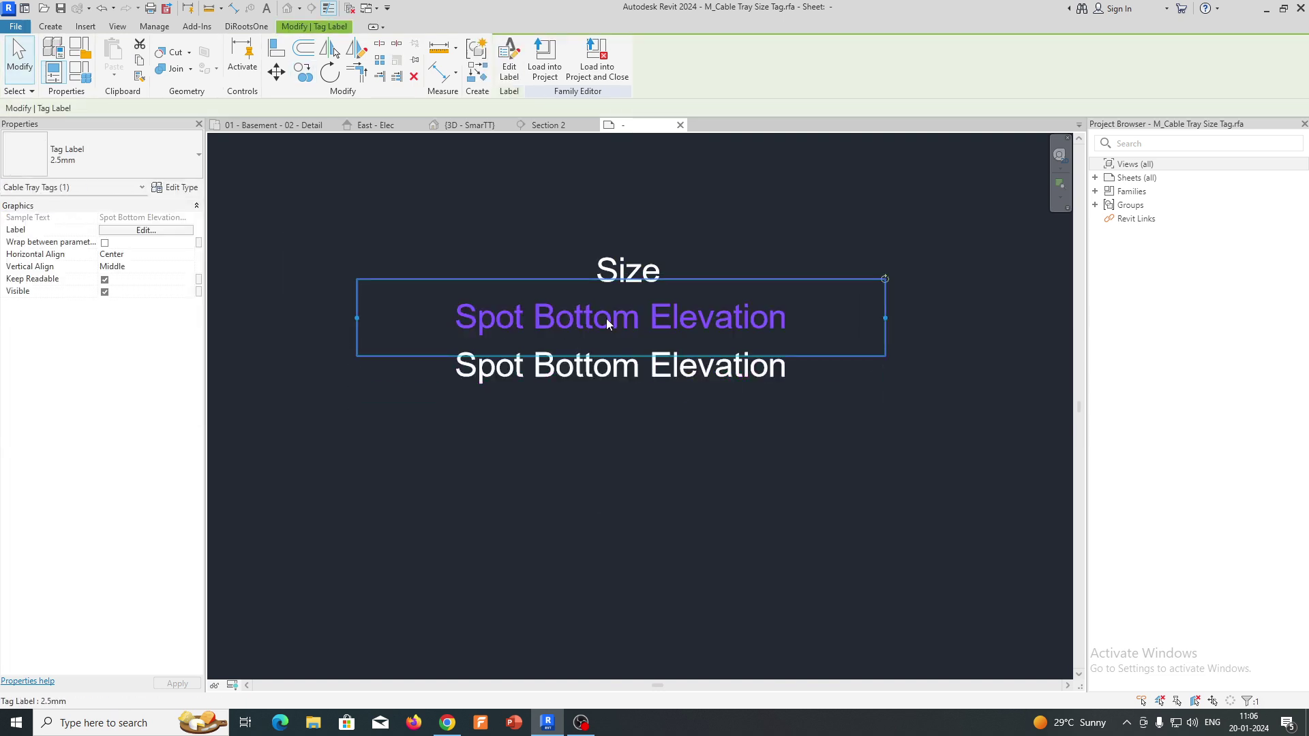
left_click(147, 231)
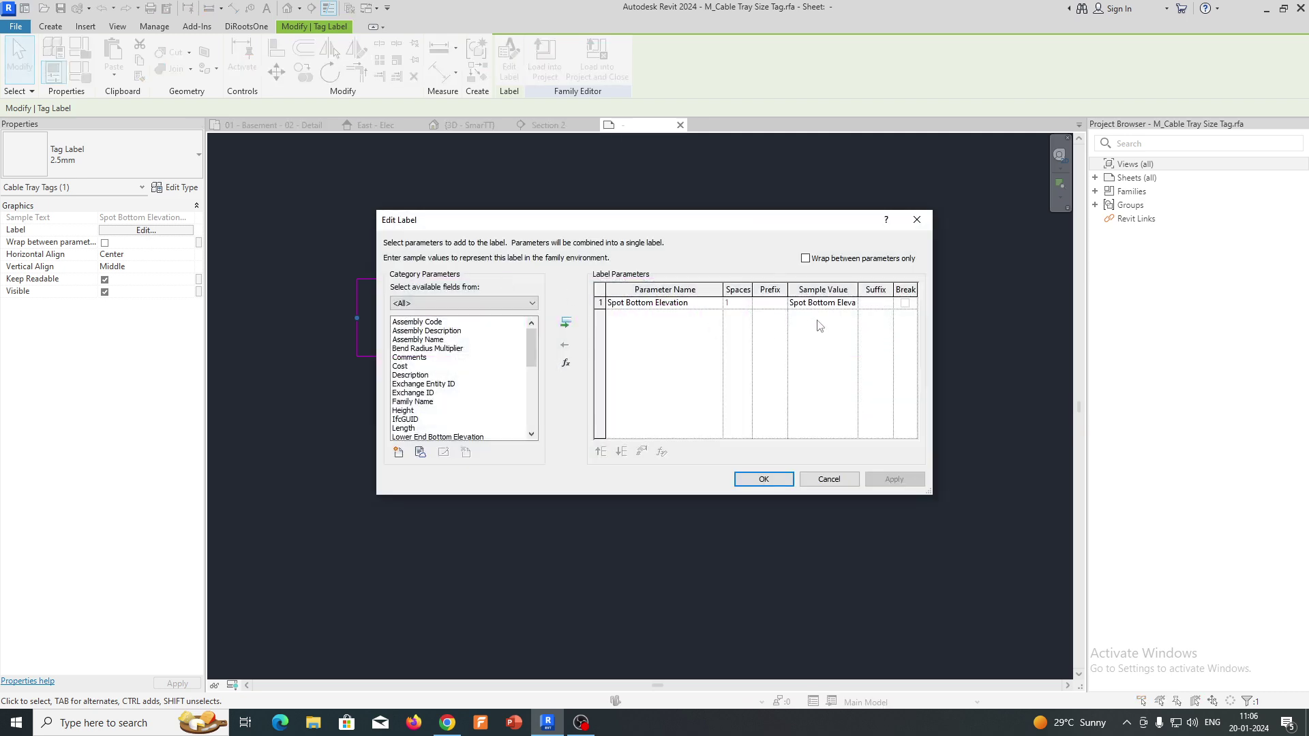
left_click_drag(936, 501, 1094, 540)
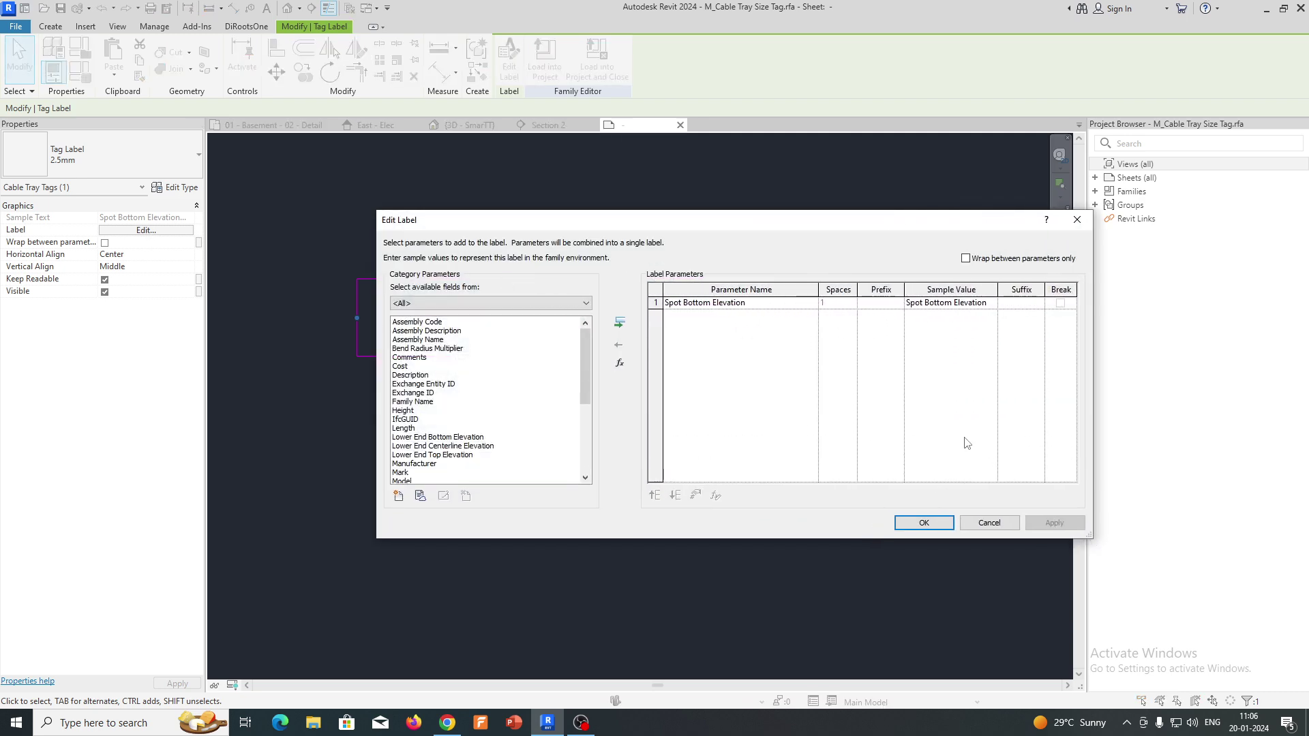
left_click_drag(885, 227, 724, 209)
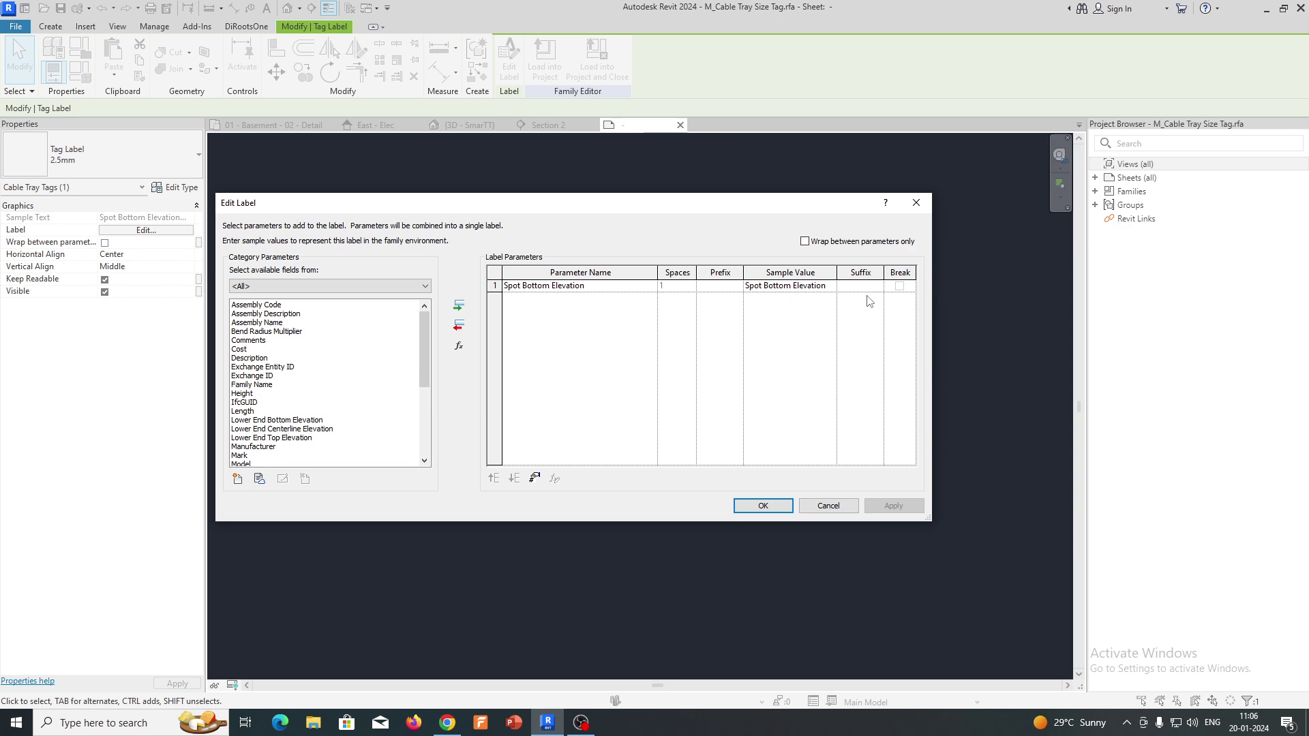